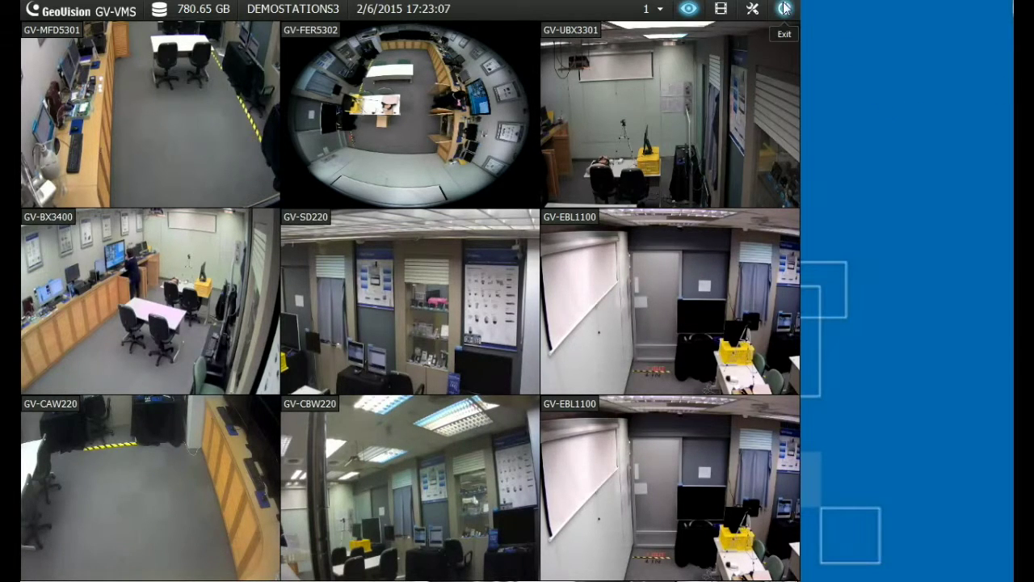
Show the Content List panel and scroll up to its Layout section
left_click(752, 8)
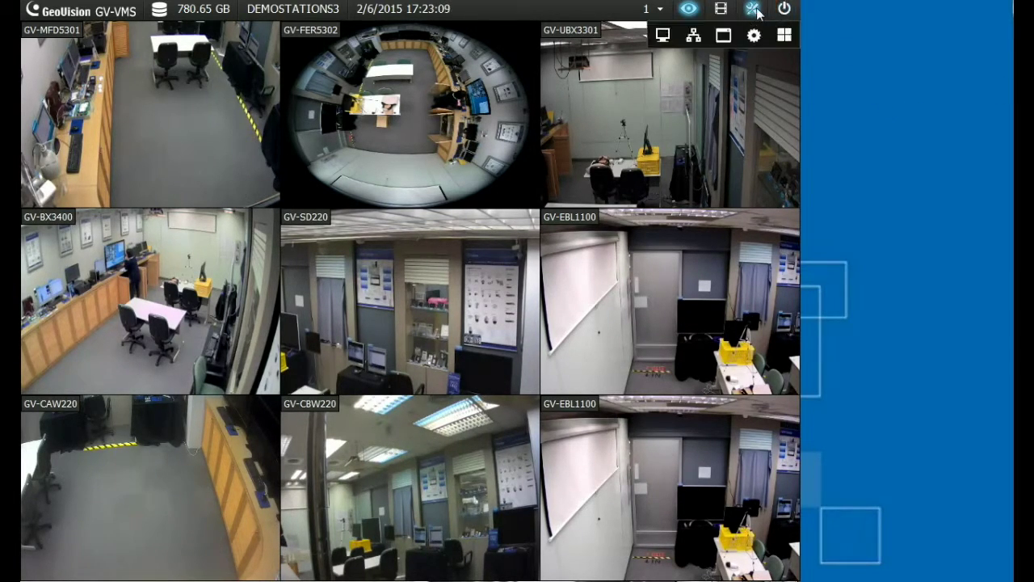
left_click(783, 36)
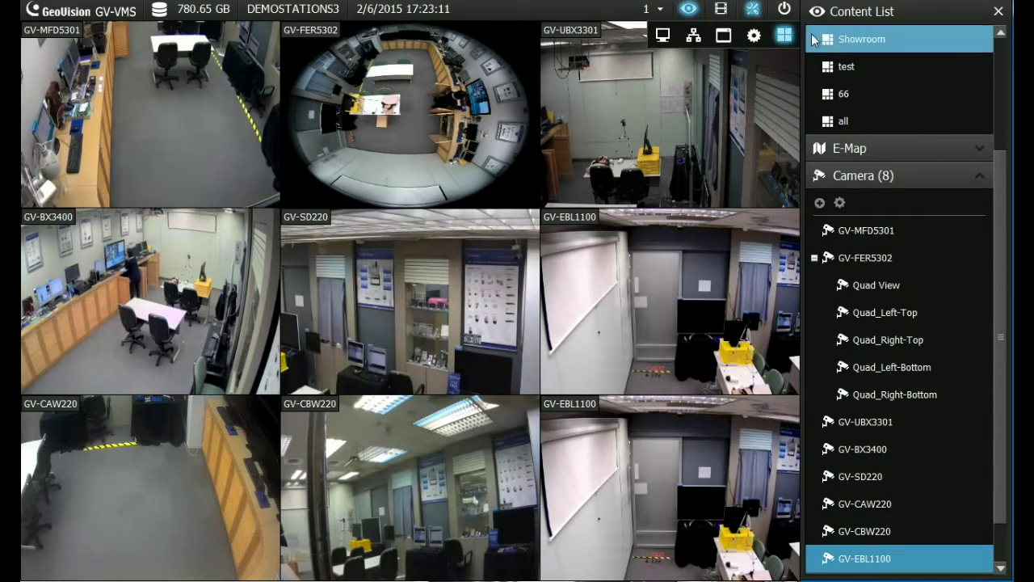
left_click_drag(999, 189, 982, 79)
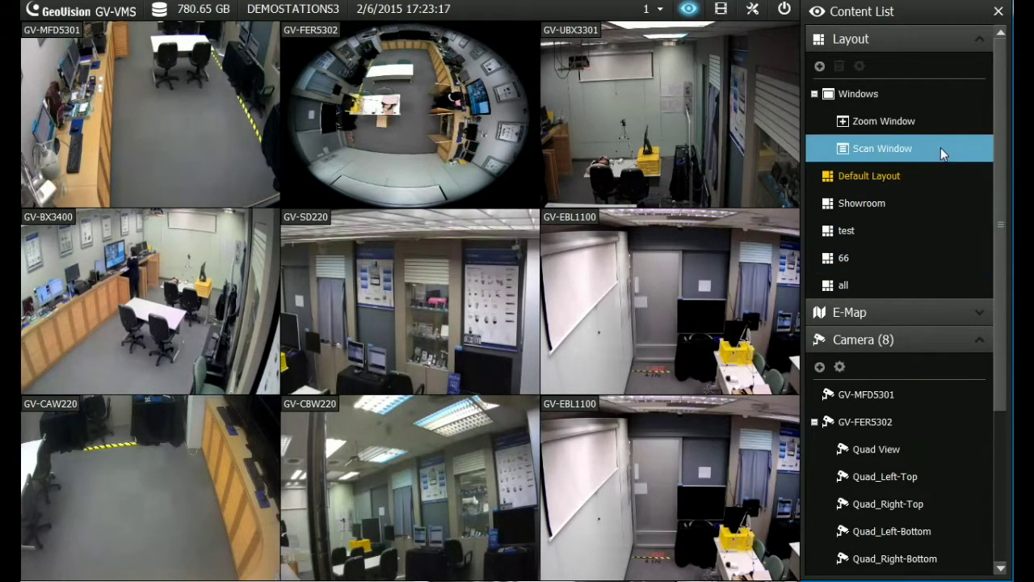
left_click_drag(1004, 153, 997, 268)
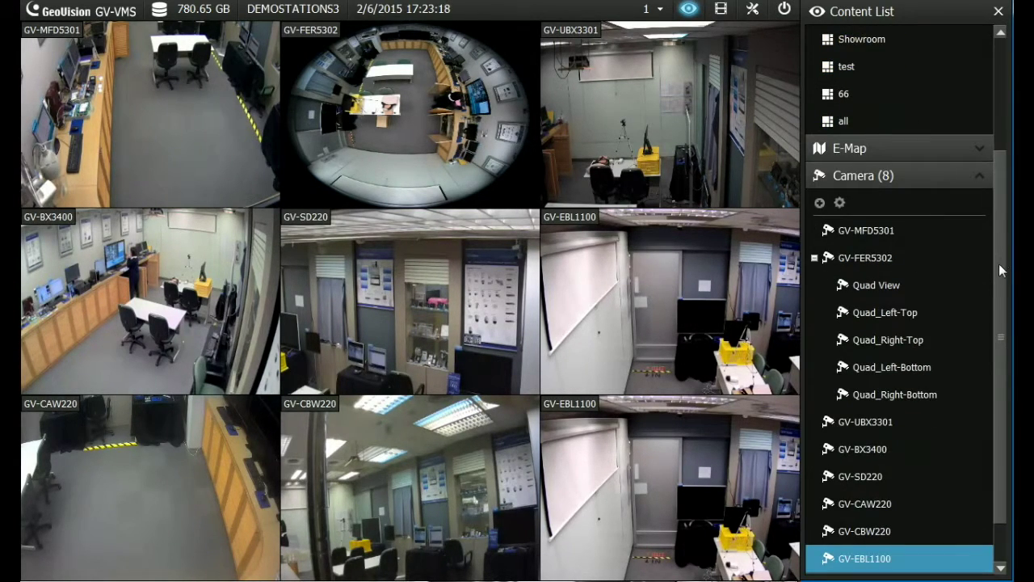
mouse_move(928, 238)
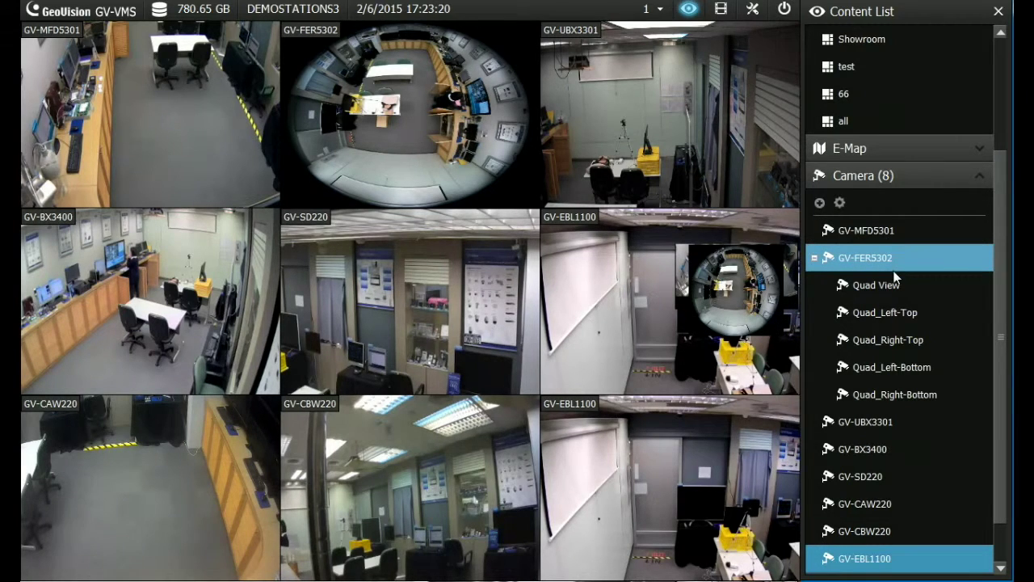
Collapse the fisheye camera's quad sub-views in the camera list
left_click(815, 258)
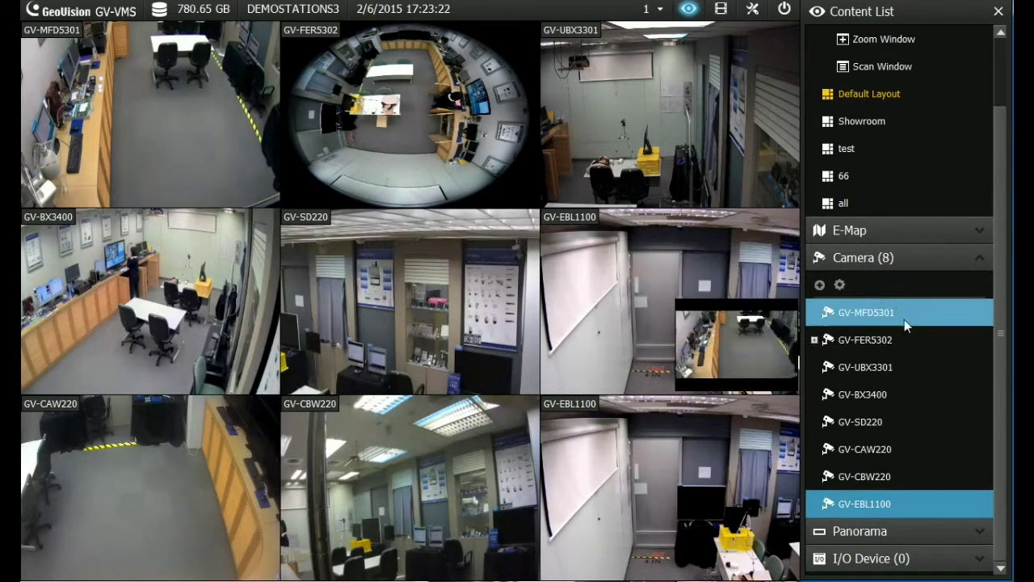
mouse_move(894, 332)
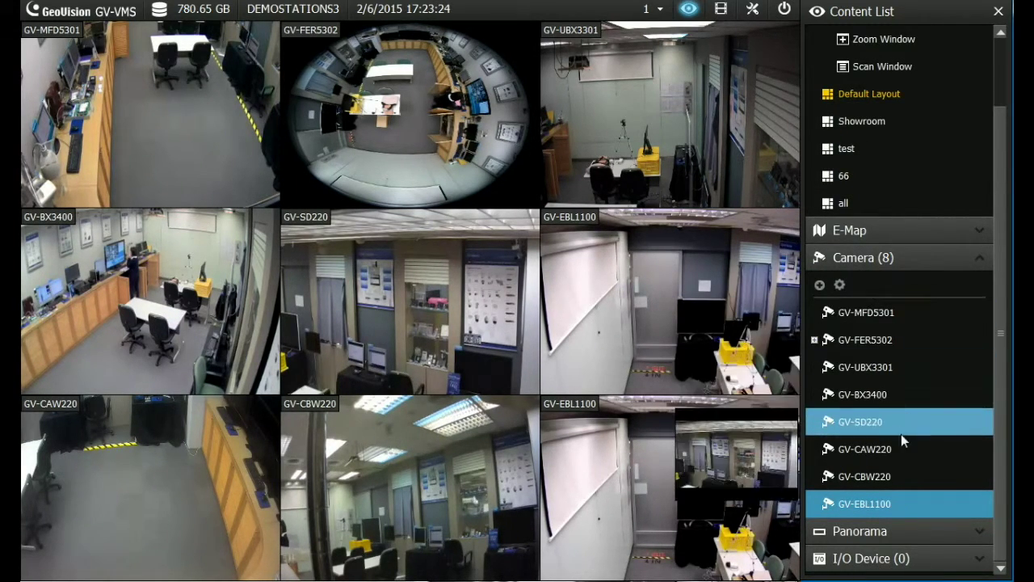
mouse_move(948, 425)
left_click_drag(1004, 371, 1004, 302)
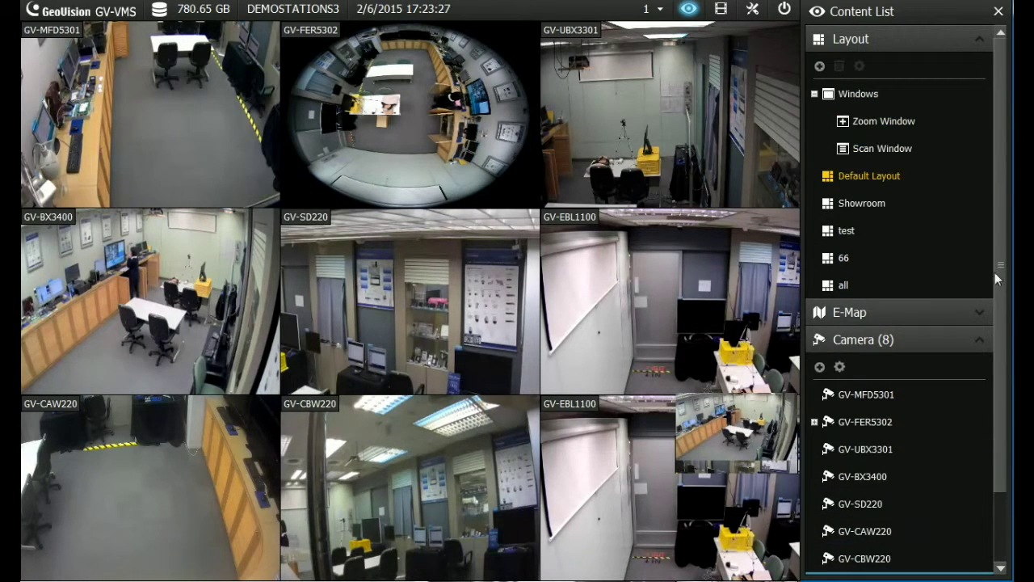
Add a new custom-grid layout named 'Display'
left_click(819, 66)
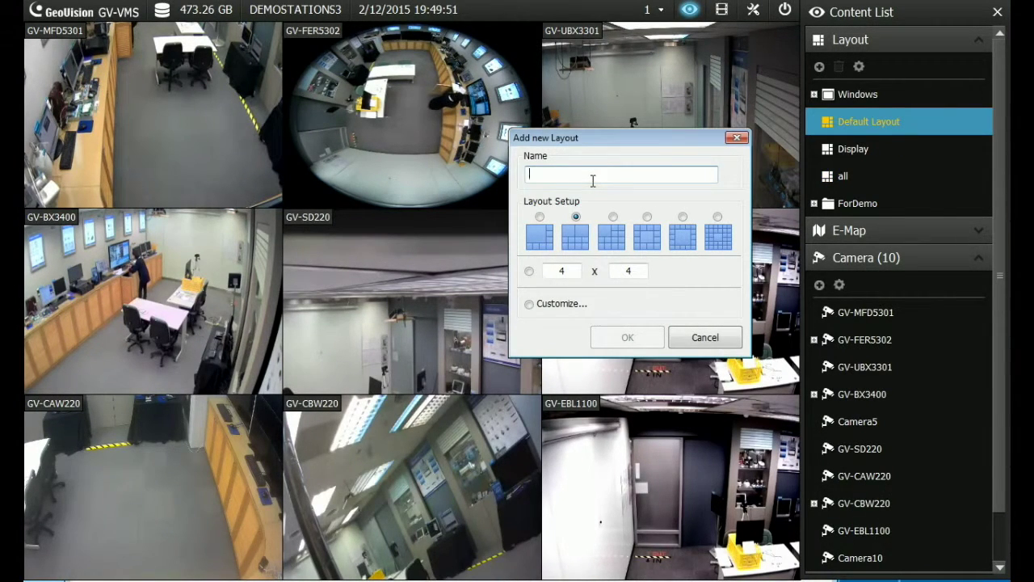
type("D")
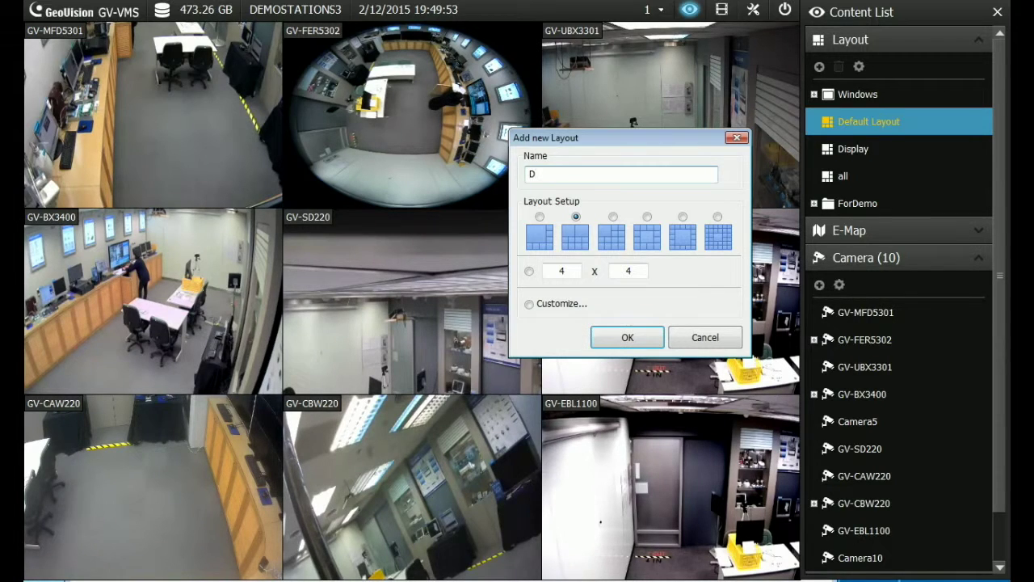
type("isplay")
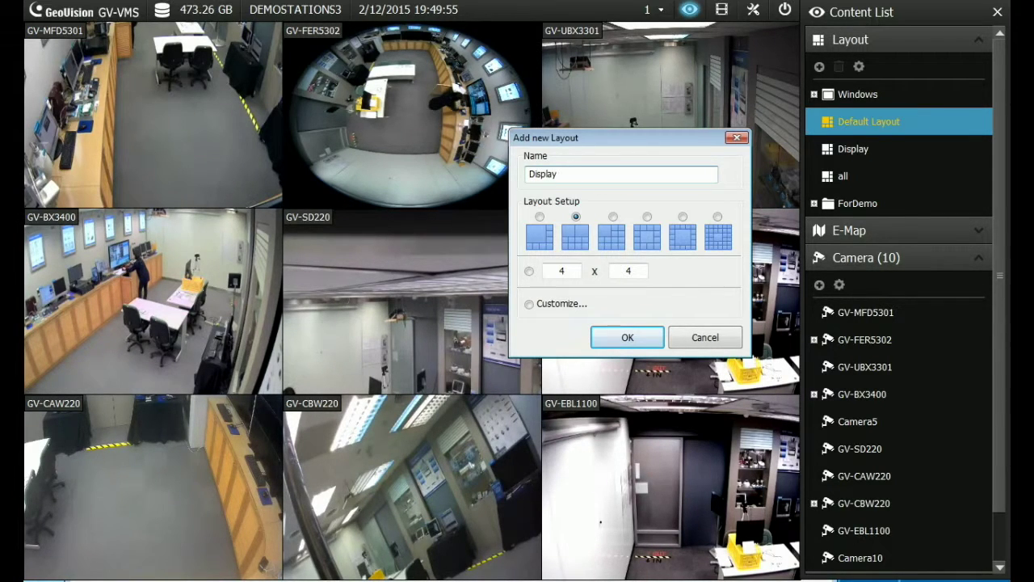
left_click(529, 304)
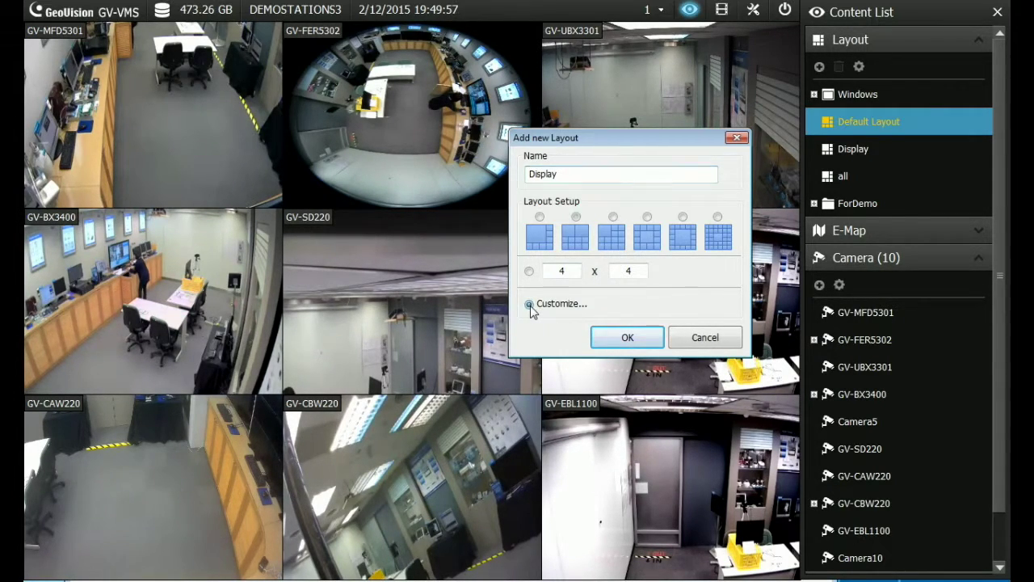
left_click(626, 337)
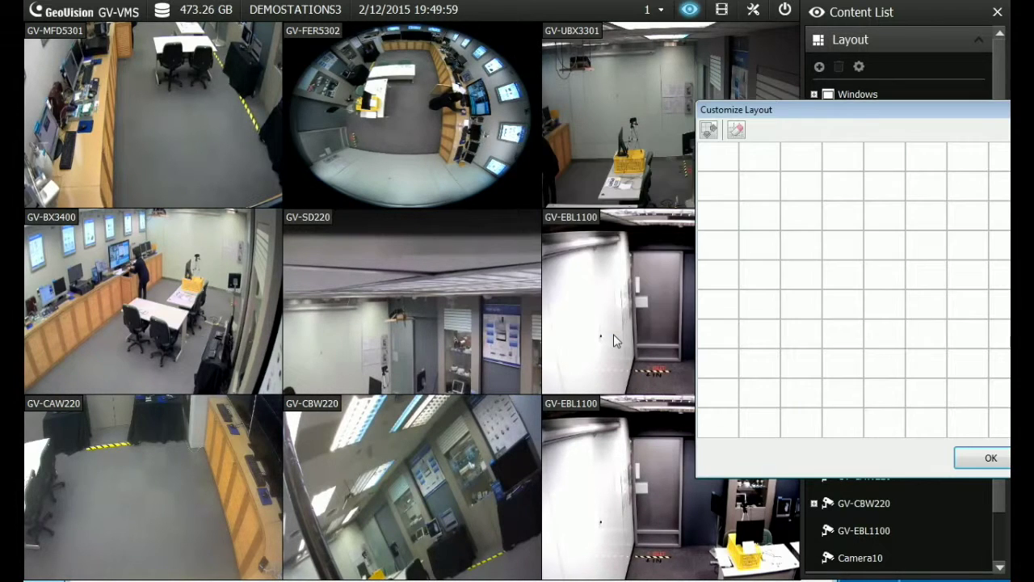
left_click_drag(777, 112, 487, 81)
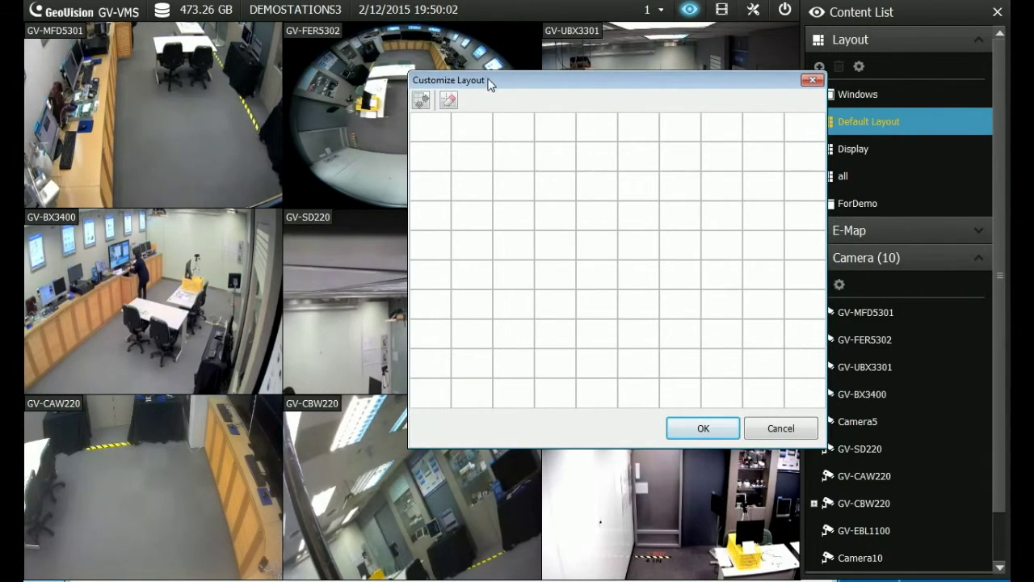
Reset the grid to 6 x 6 and merge the top-right and bottom-left 3x3 blocks
left_click(453, 103)
left_click(491, 124)
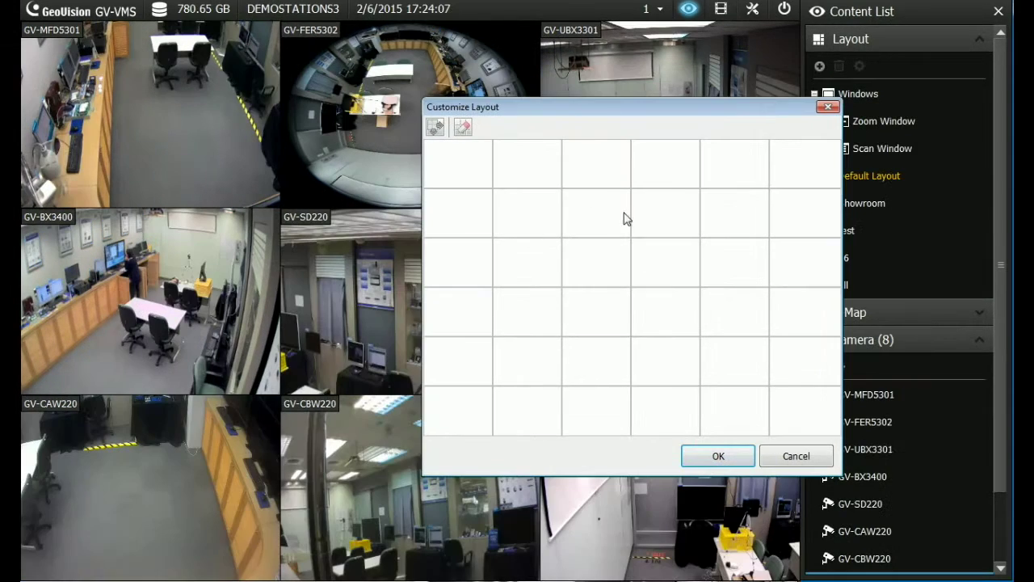
left_click_drag(668, 171, 804, 275)
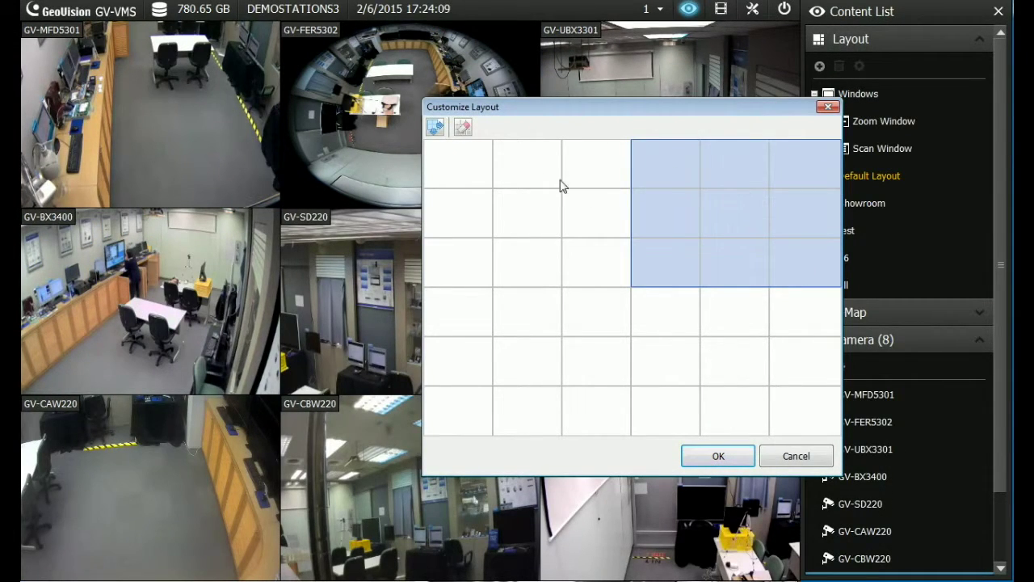
left_click(435, 129)
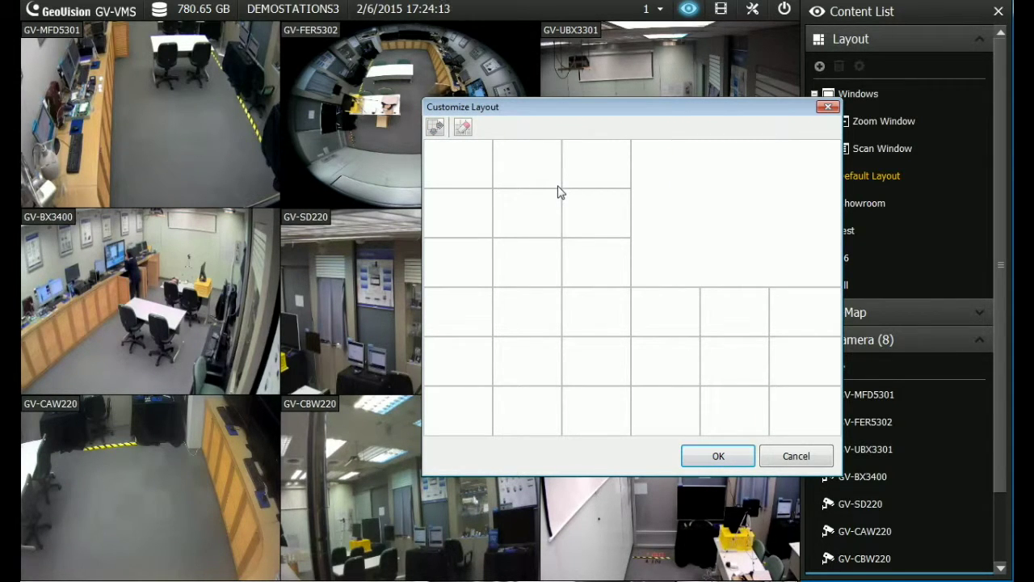
left_click(475, 317)
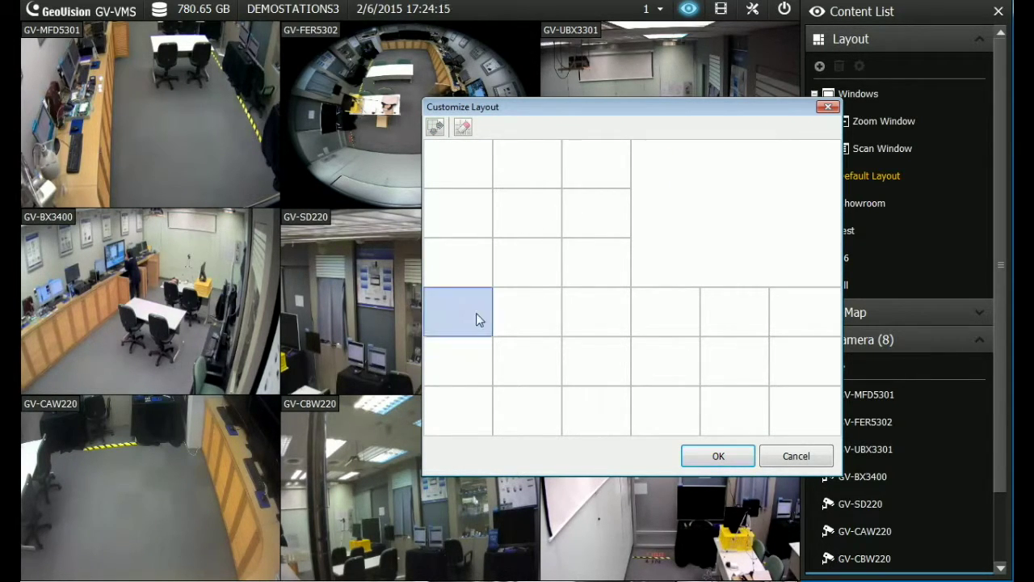
left_click_drag(476, 318, 570, 399)
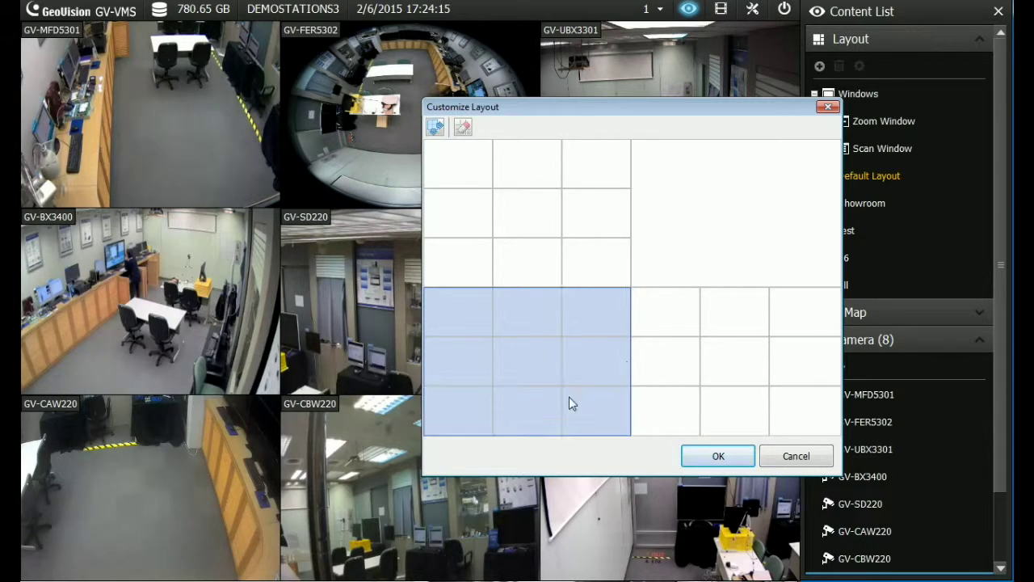
left_click(435, 127)
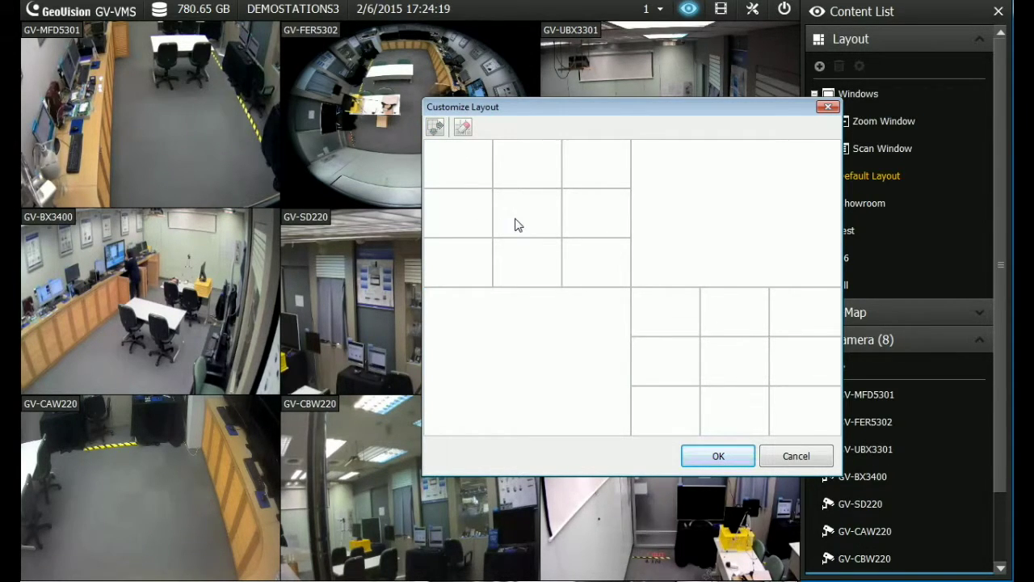
Merge two more 2x2 blocks into single cells and save the layout
left_click_drag(517, 223, 584, 259)
left_click(435, 127)
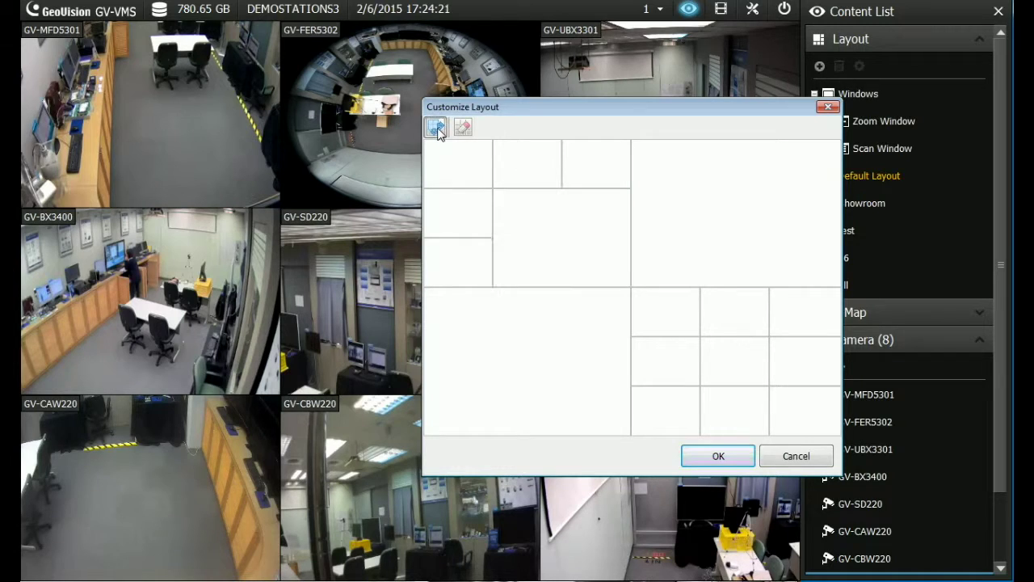
left_click_drag(677, 324, 703, 346)
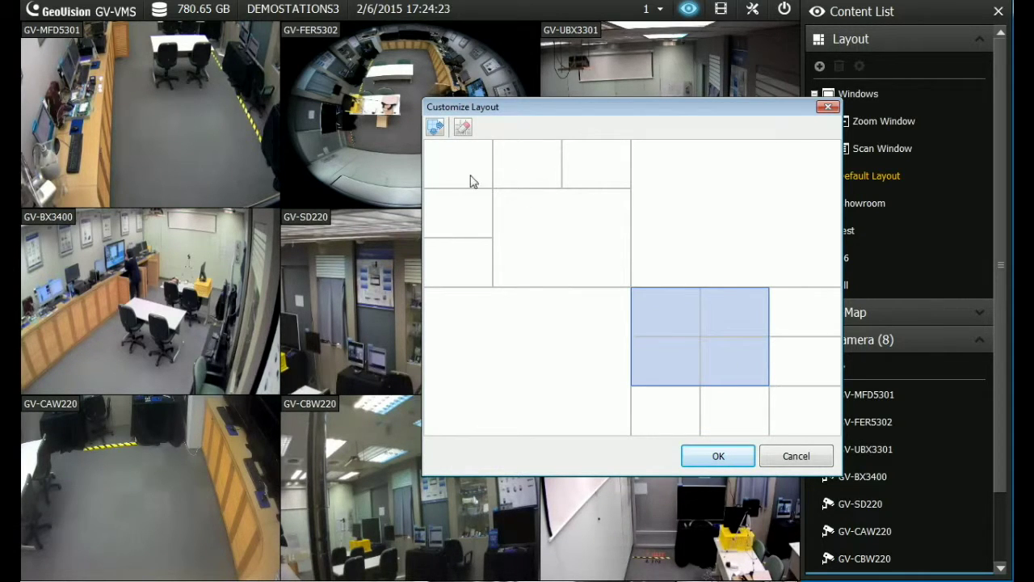
left_click(436, 127)
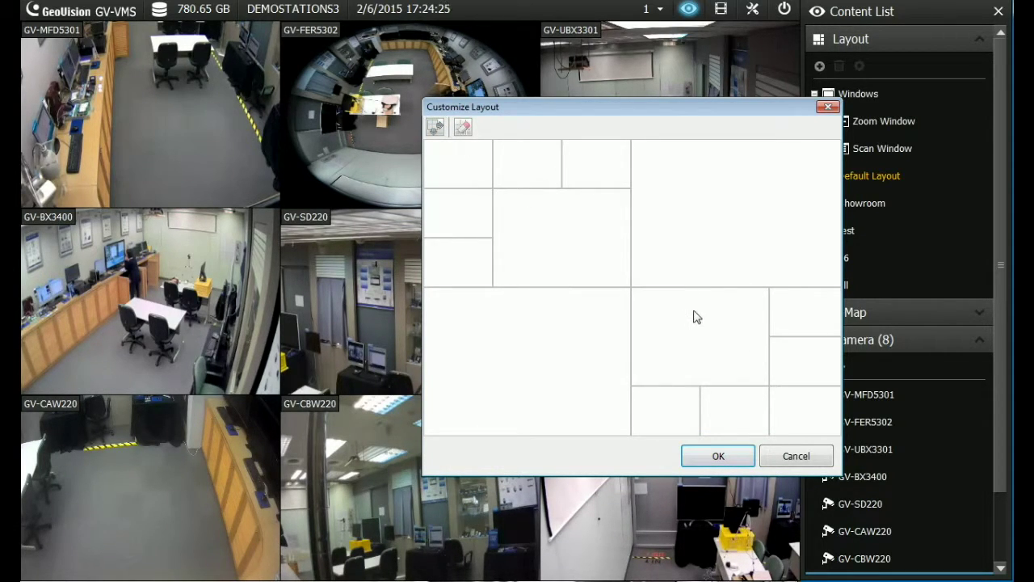
left_click(717, 459)
left_click_drag(811, 247, 504, 194)
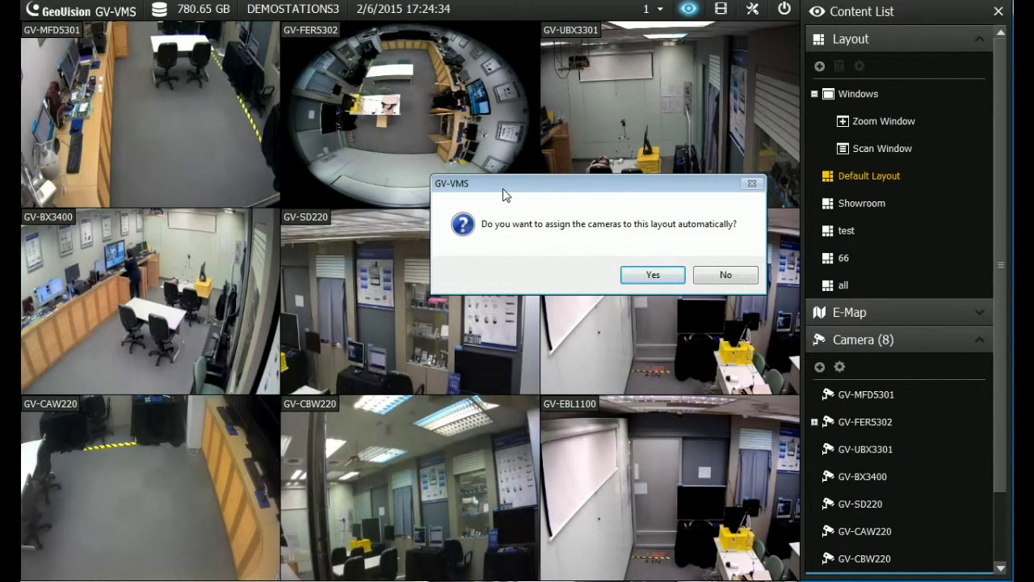
Auto-assign cameras, then move GV-FER5302 and GV-MFD5301 into the large lower-left and empty cells
left_click(660, 276)
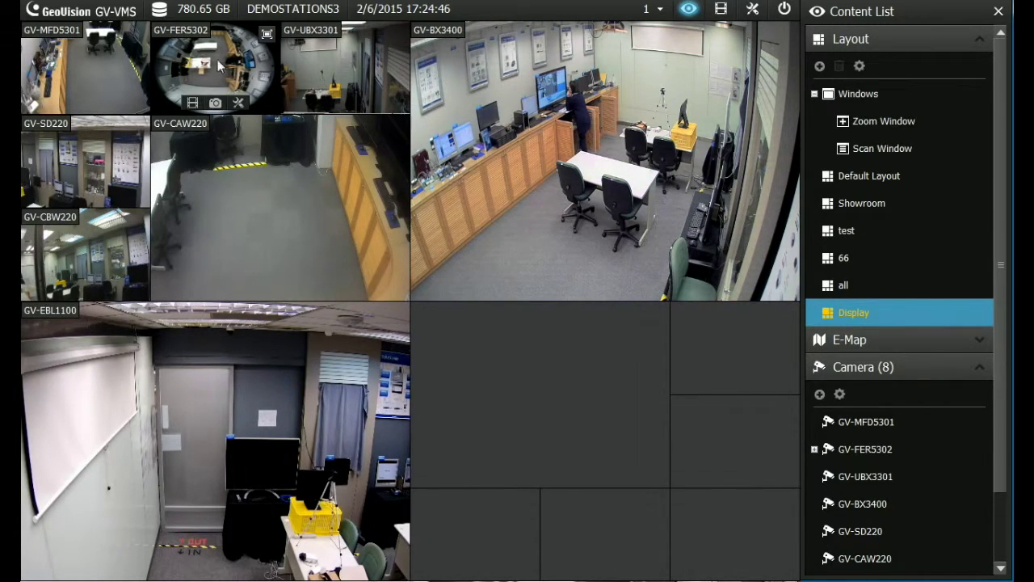
left_click_drag(187, 37, 467, 332)
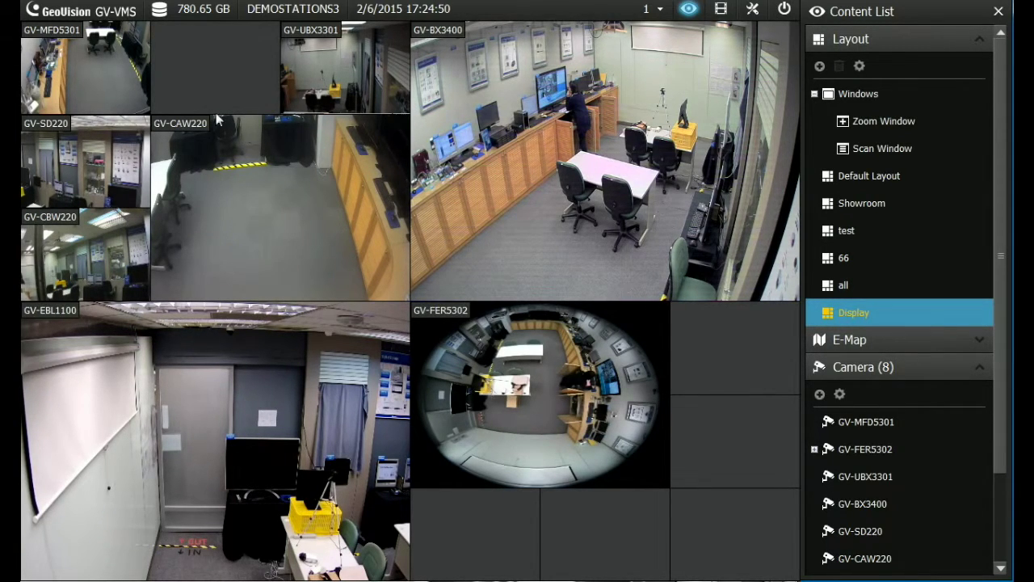
left_click_drag(74, 35, 234, 412)
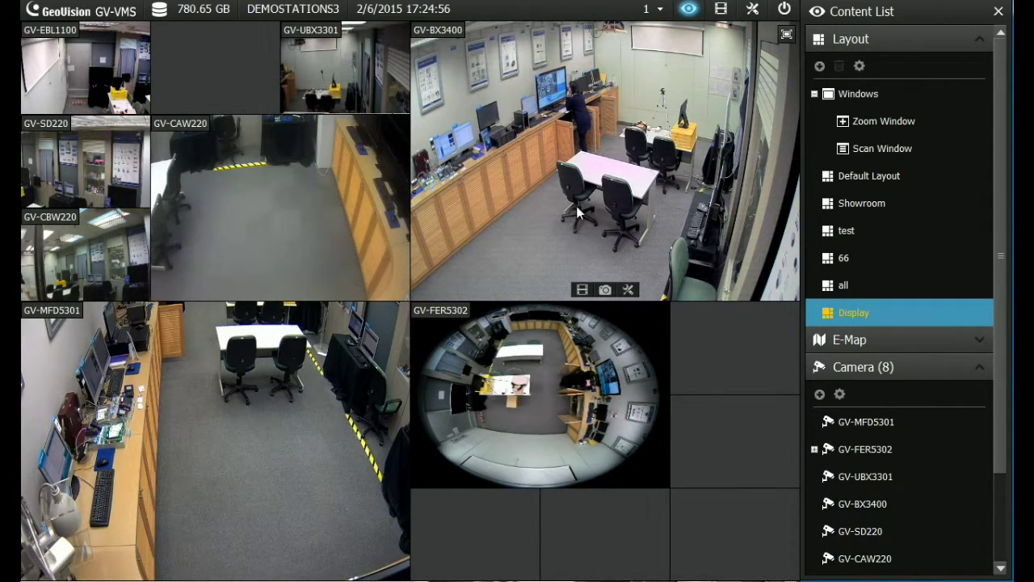
Place GV-BX3400, GV-CAW220 and GV-CBW220 on the right; reposition GV-UBX3301 and GV-EBL1100
left_click_drag(1004, 287, 991, 369)
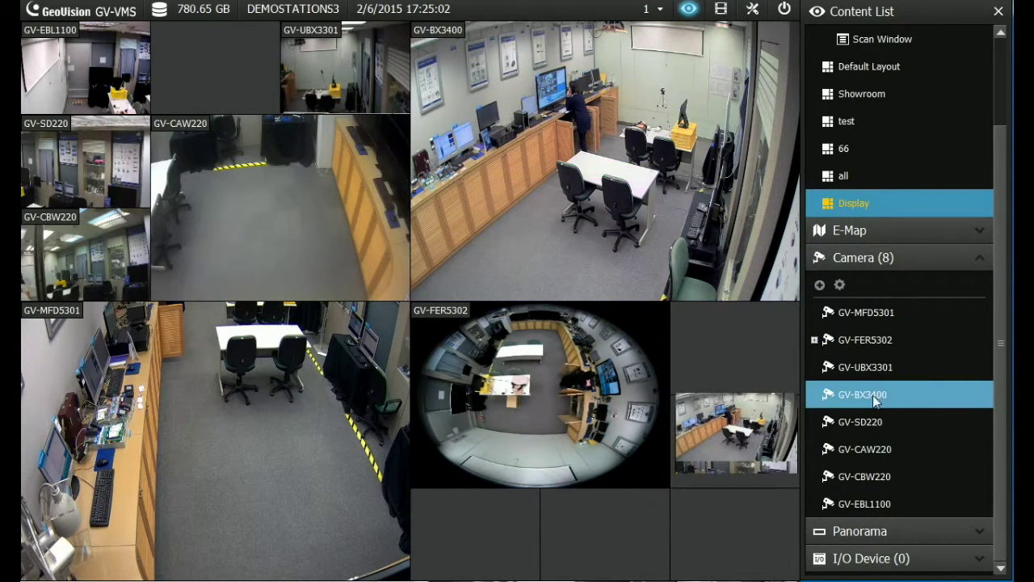
left_click_drag(872, 398, 716, 344)
left_click_drag(863, 446, 726, 441)
left_click_drag(865, 478, 715, 531)
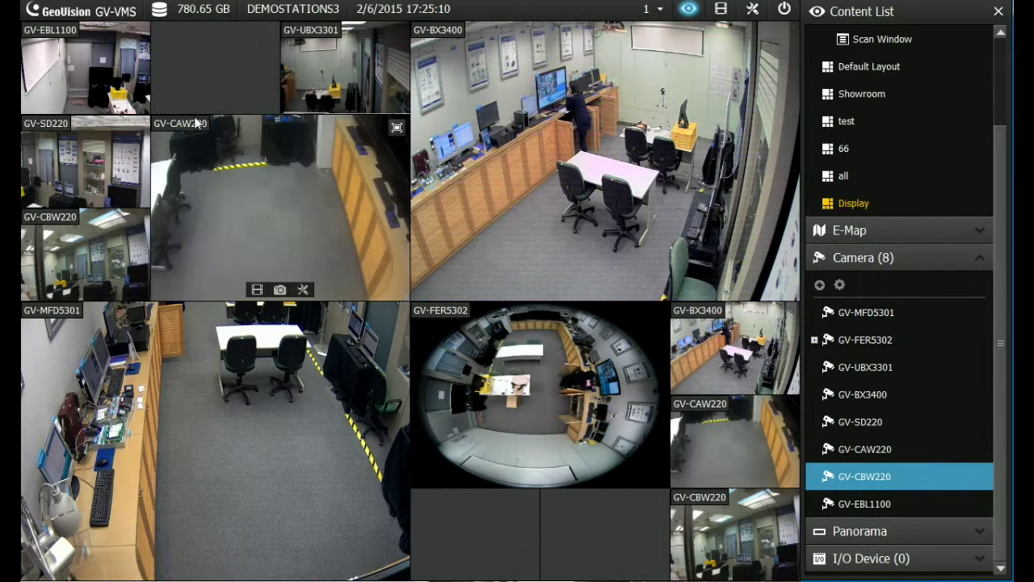
left_click_drag(343, 69, 470, 511)
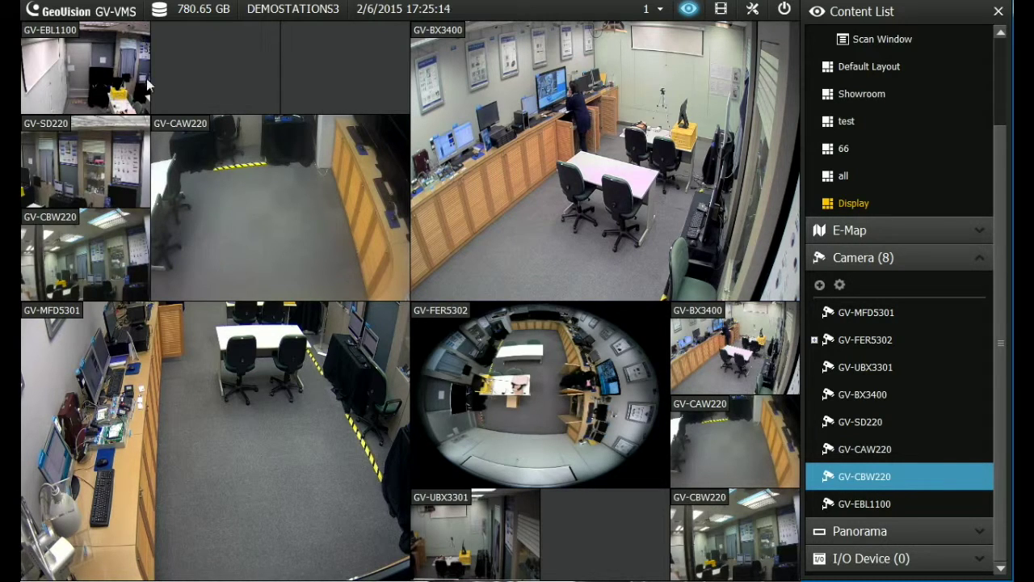
left_click_drag(60, 44, 336, 64)
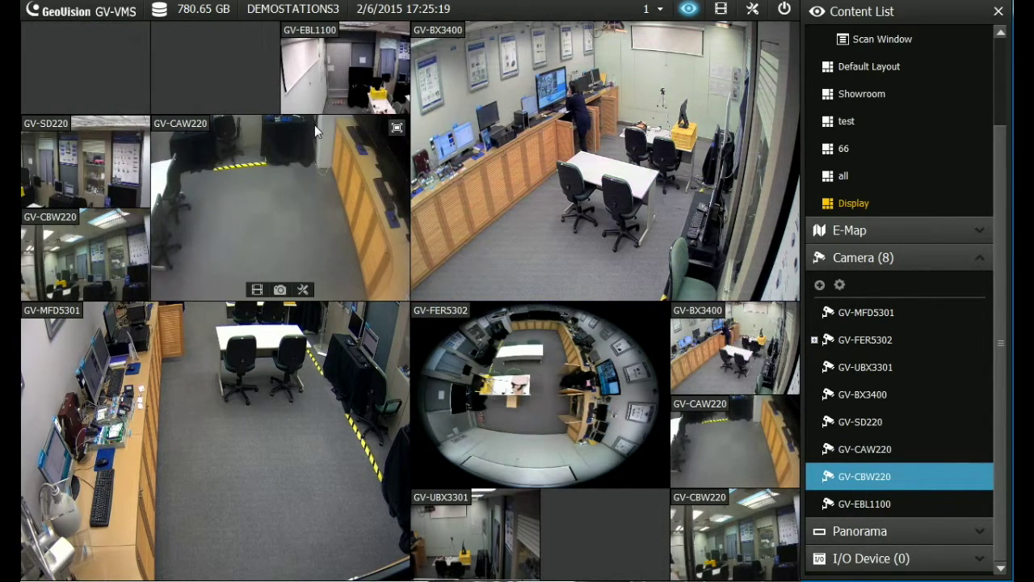
Fill the remaining empty cells with GV-BX3400 and GV-SD220 feeds
left_click(820, 402)
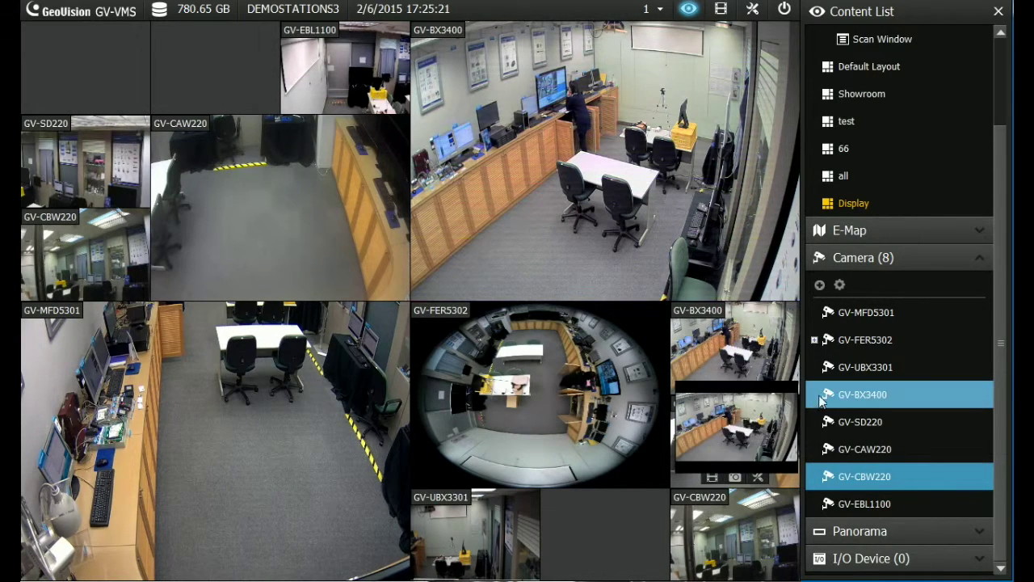
left_click_drag(861, 401, 598, 545)
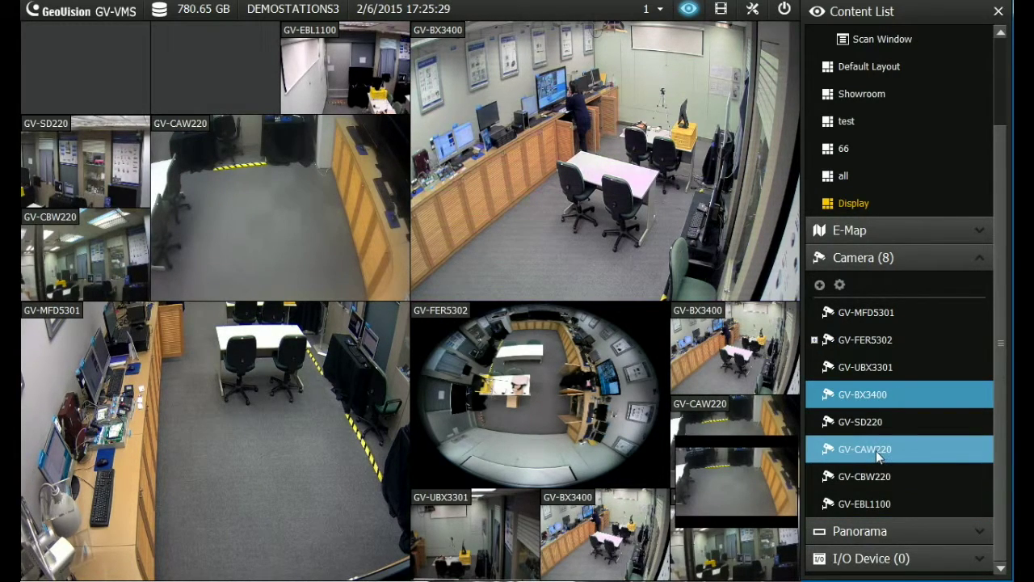
left_click_drag(868, 421, 163, 42)
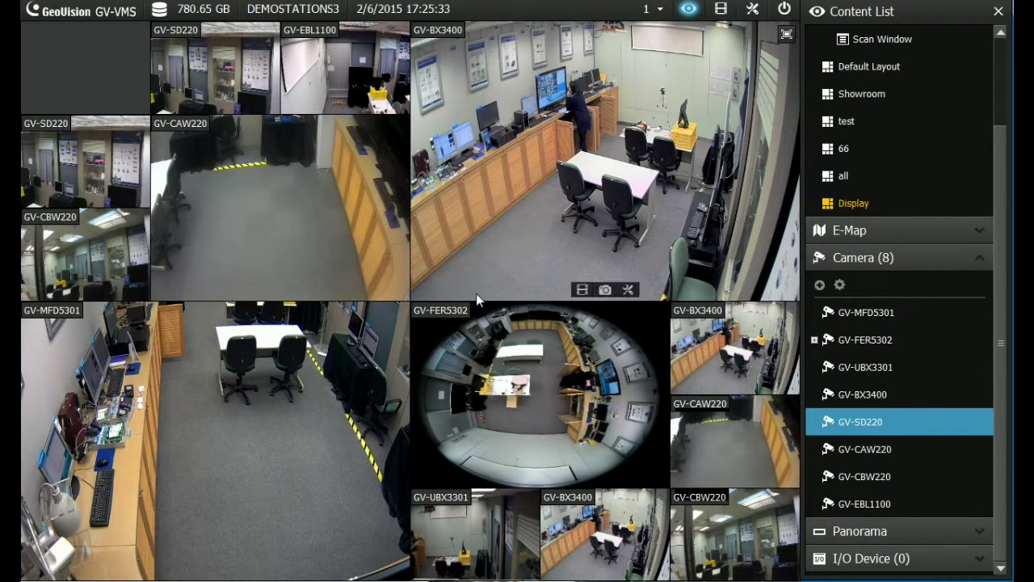
left_click_drag(898, 396, 731, 349)
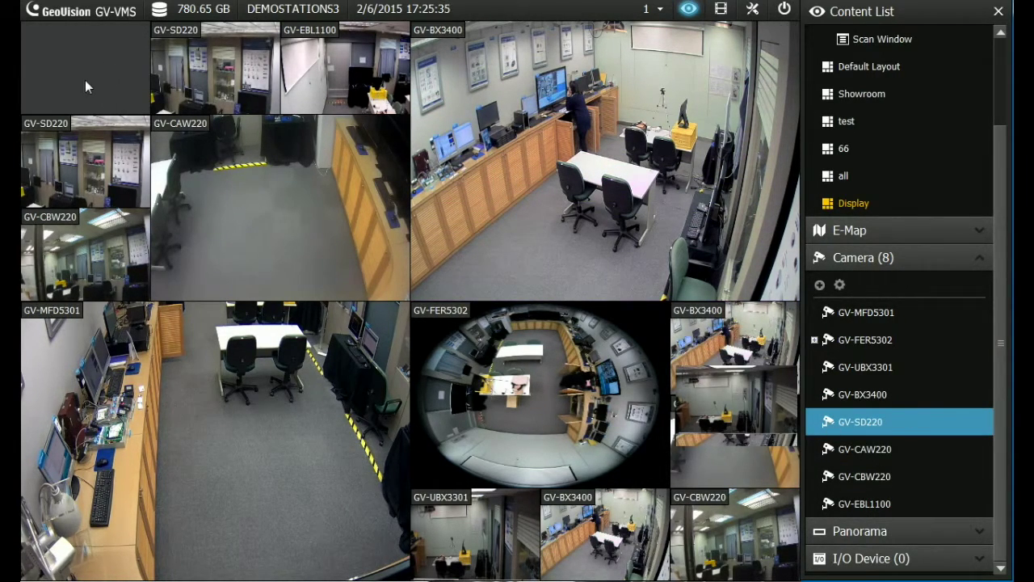
left_click_drag(865, 394, 79, 56)
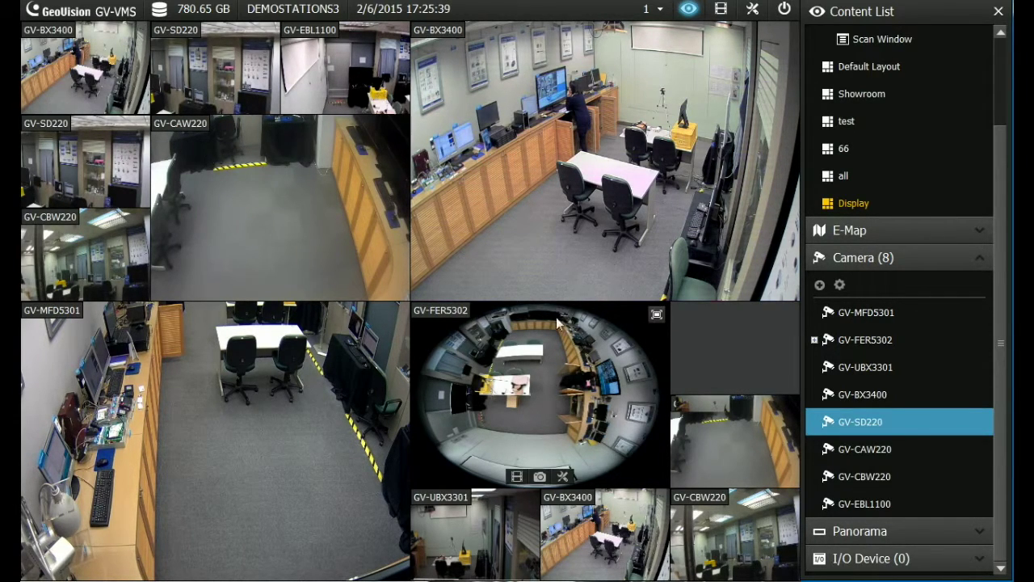
left_click_drag(864, 312, 735, 348)
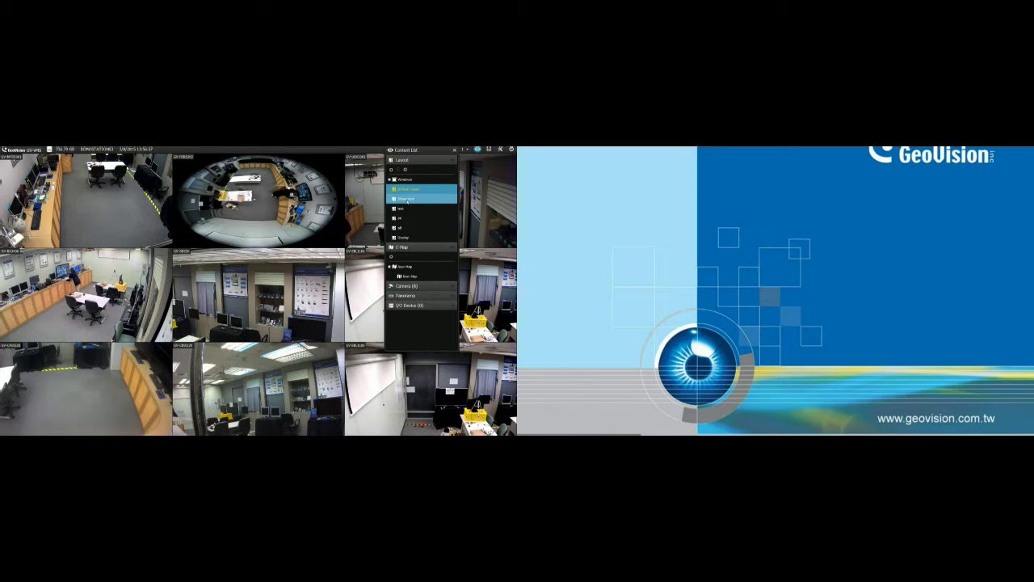
Assign the Showroom layout to Monitor 2 and recheck its assignment
right_click(407, 201)
mouse_move(420, 205)
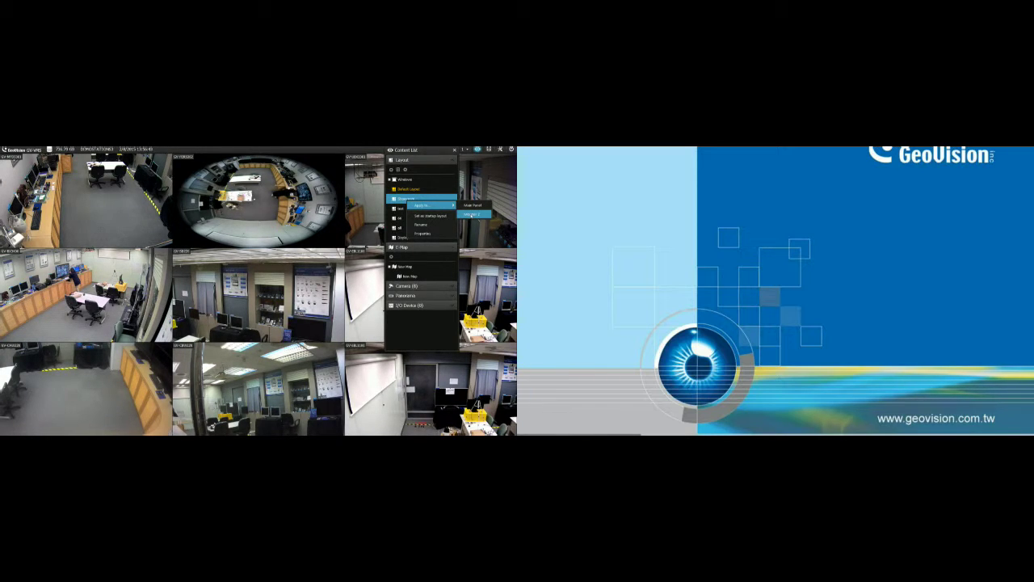
left_click(472, 214)
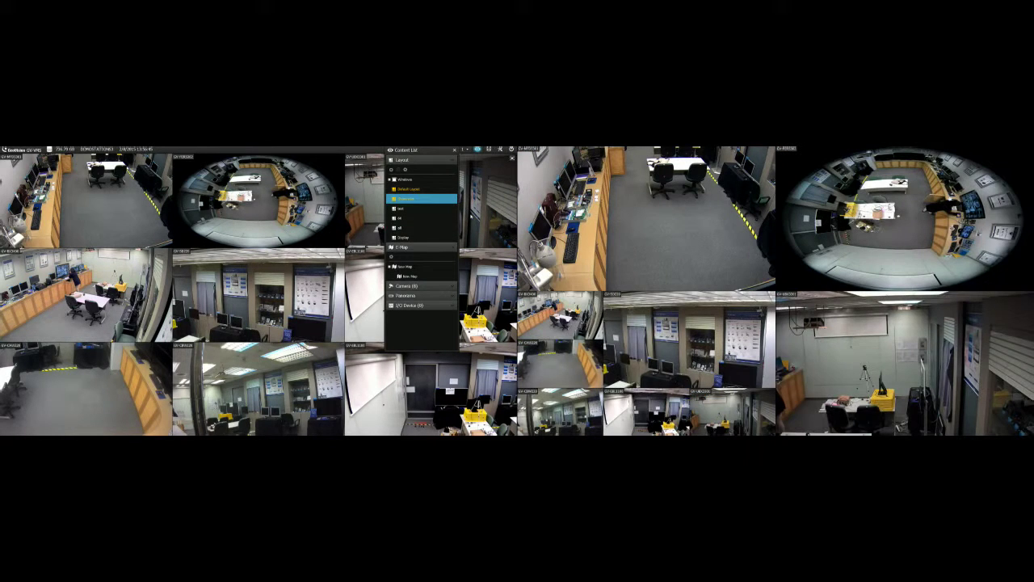
right_click(416, 201)
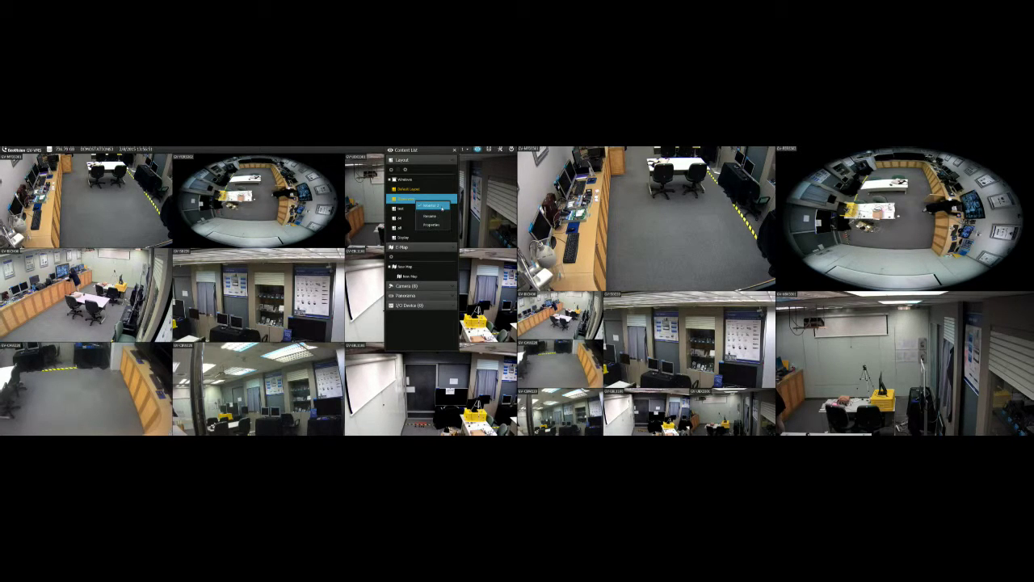
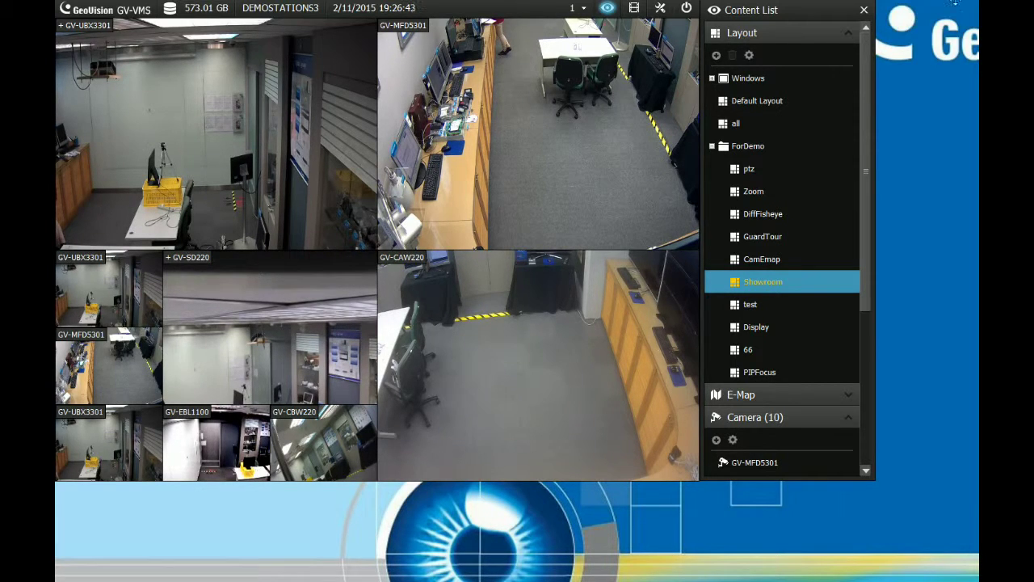
Open Camera Install from the Configure menu to list the 10 installed IP cameras
left_click(657, 9)
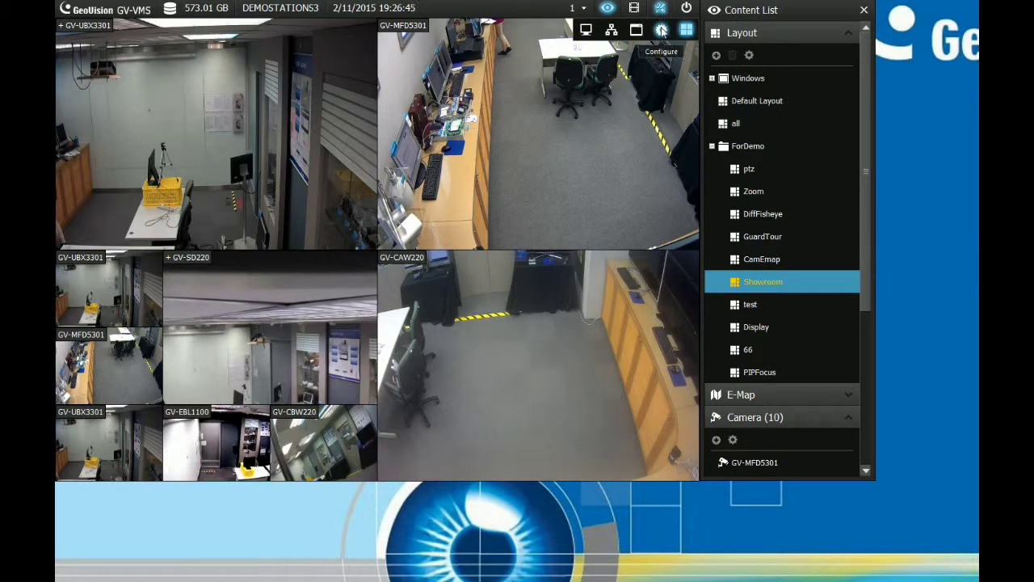
left_click(662, 30)
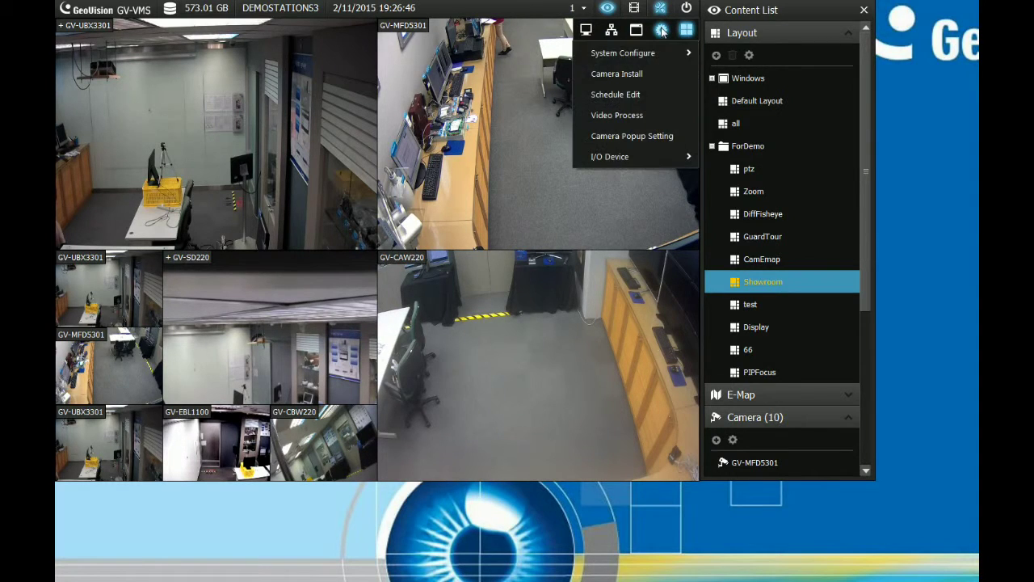
left_click(655, 74)
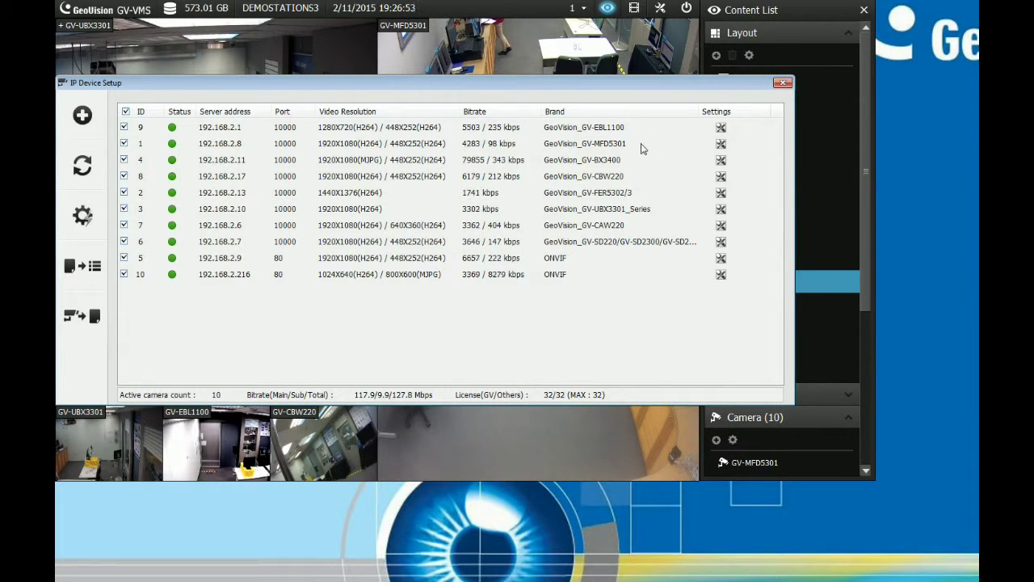
Review GV-MFD5301's General Setting (key-frame-only event recording), confirm it, and close IP Device Setup
left_click(721, 147)
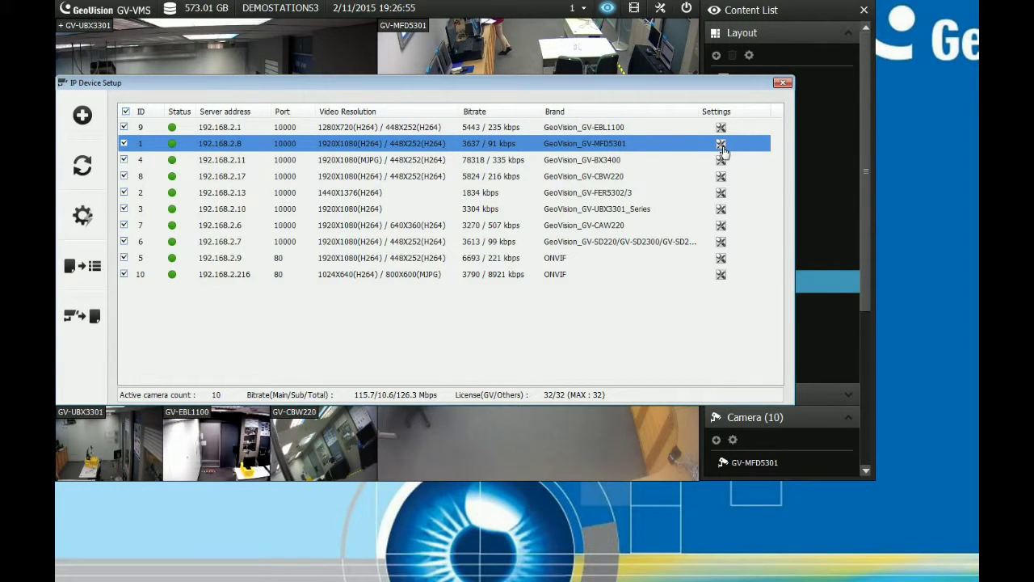
left_click(721, 149)
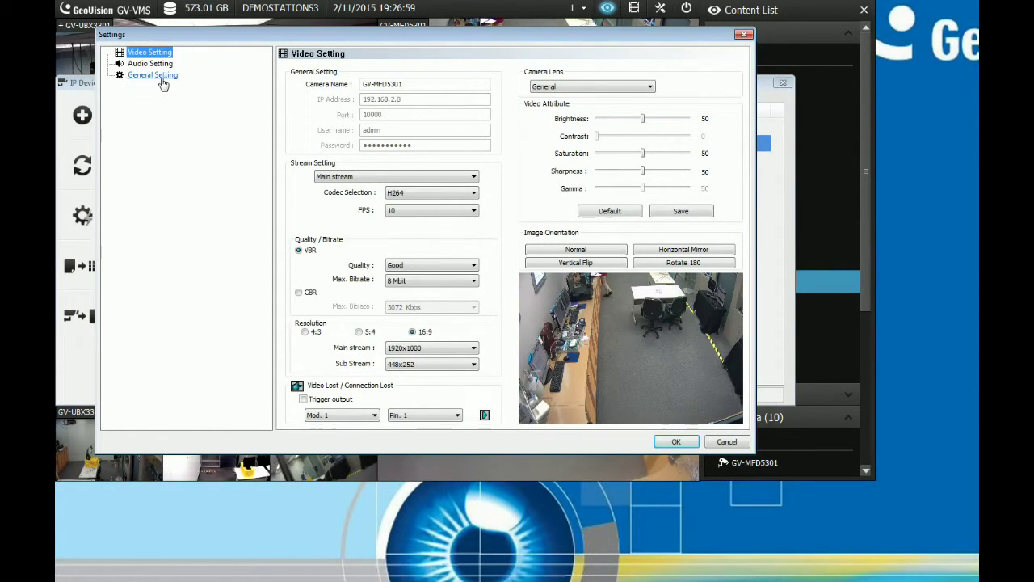
left_click(153, 75)
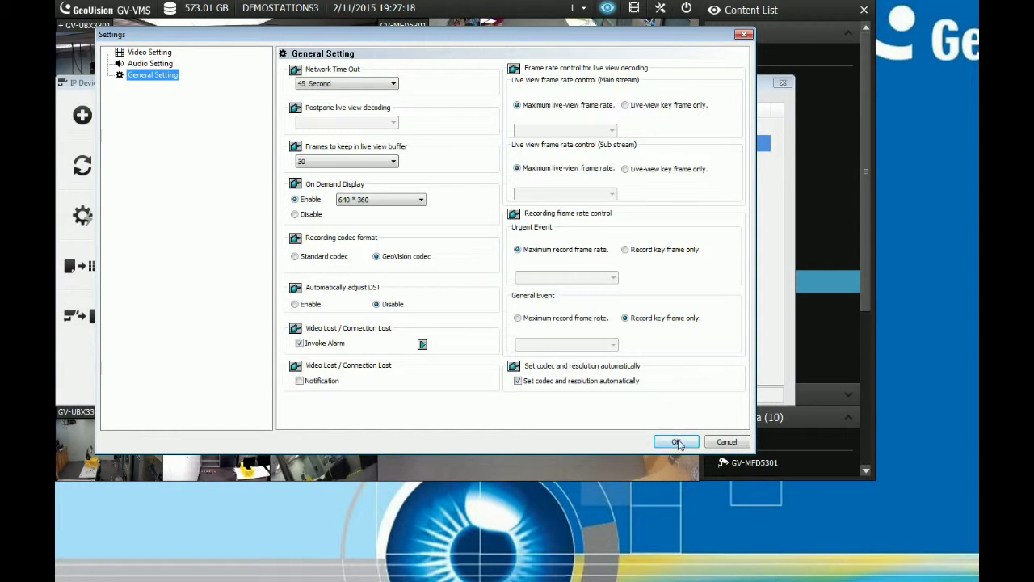
left_click(679, 442)
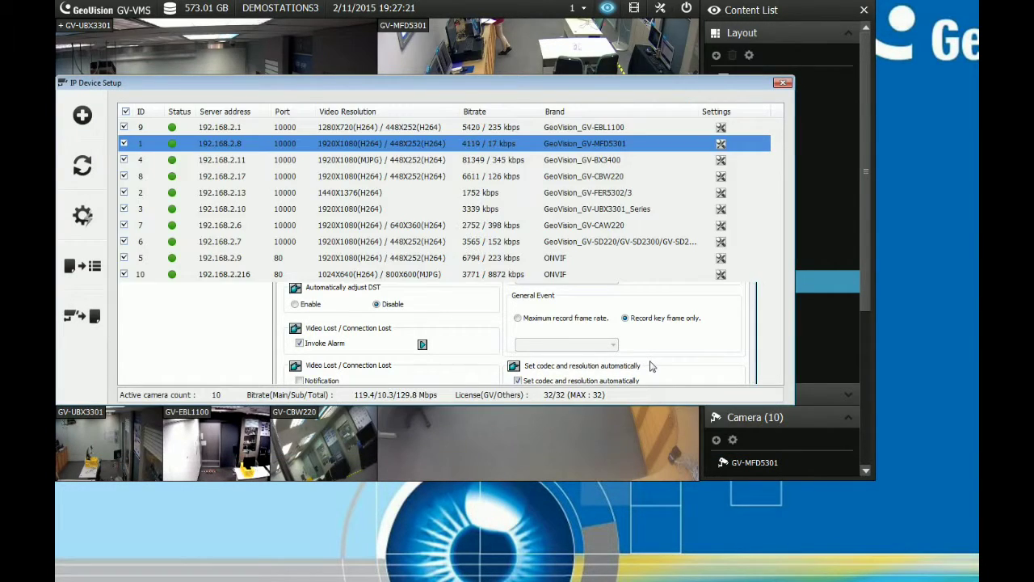
left_click(782, 82)
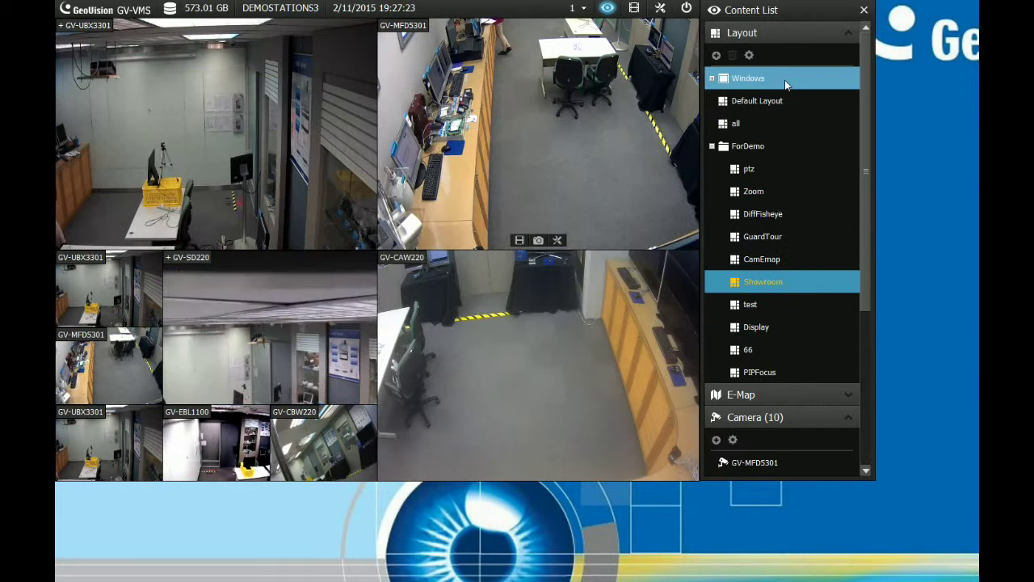
Open Record Setting from System Configure and launch Advanced Motion Detection Setup for GV-MFD5301
left_click(660, 9)
left_click(661, 31)
mouse_move(664, 53)
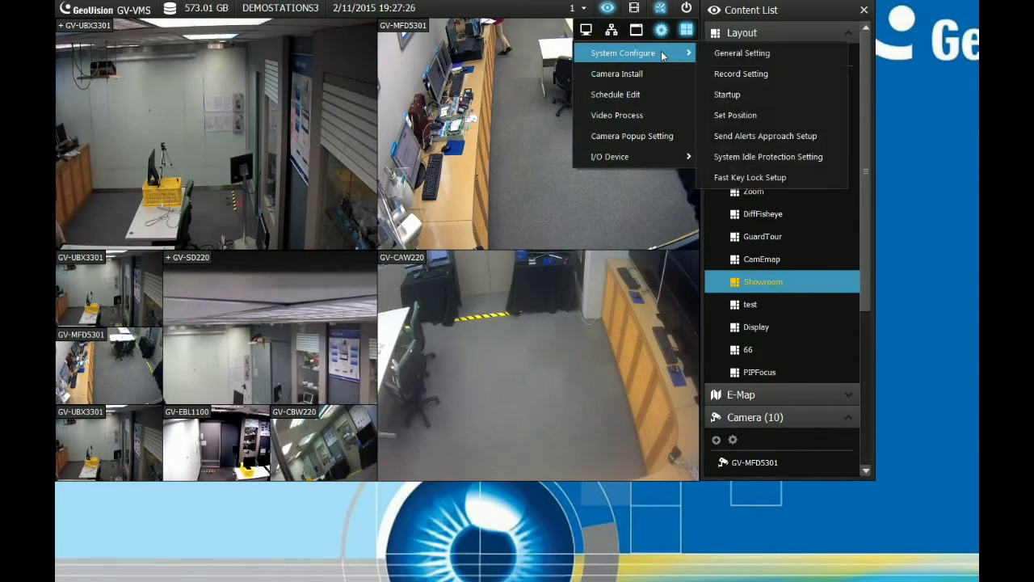
left_click(729, 75)
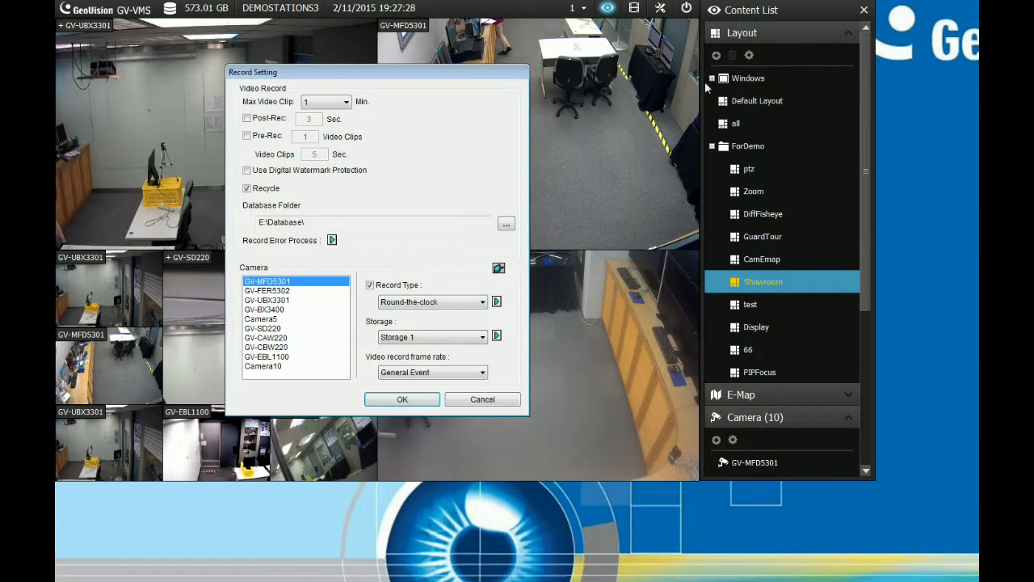
left_click_drag(443, 75, 538, 62)
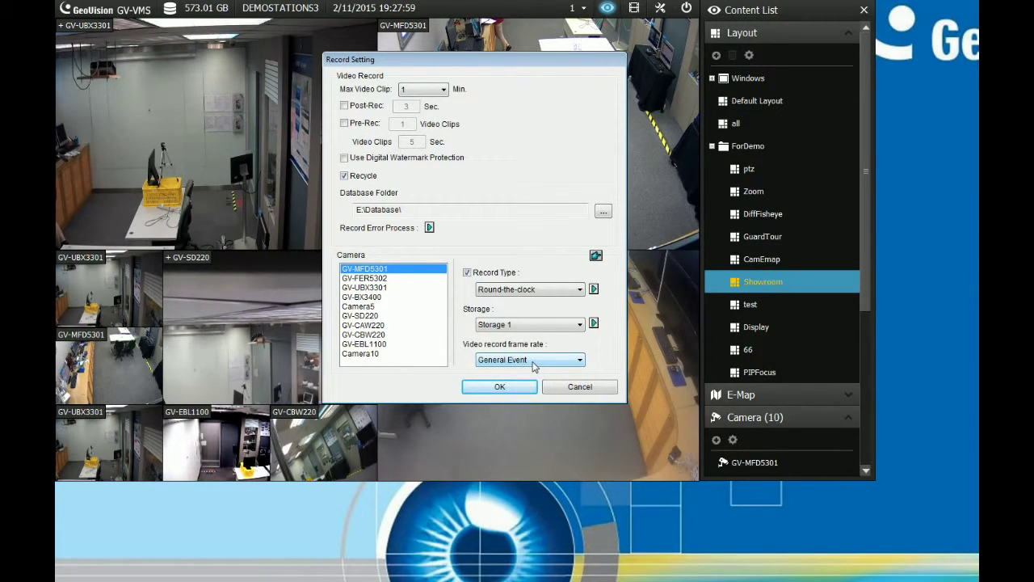
left_click(594, 291)
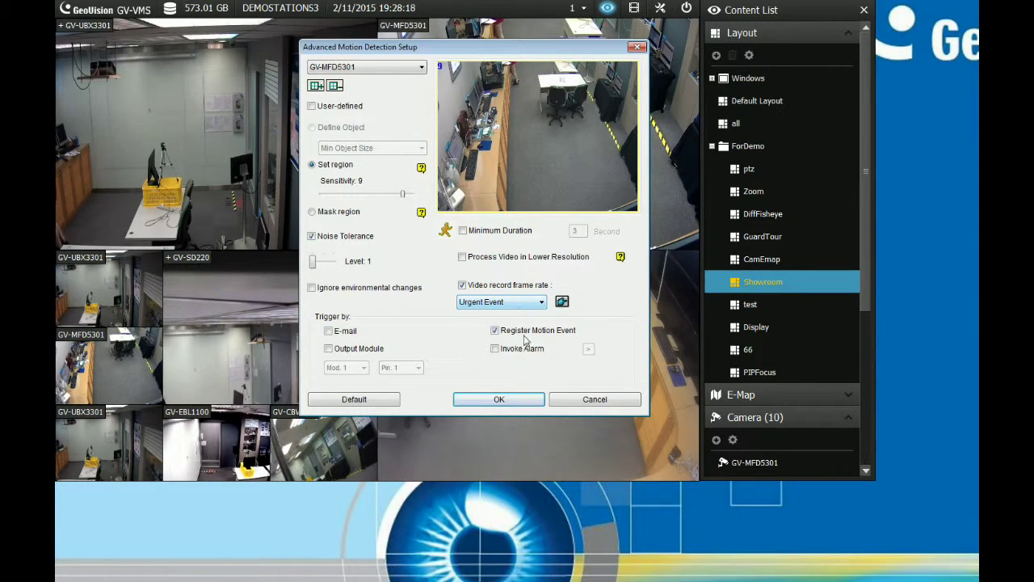
Accept the Advanced Motion Detection Setup with OK
left_click(522, 400)
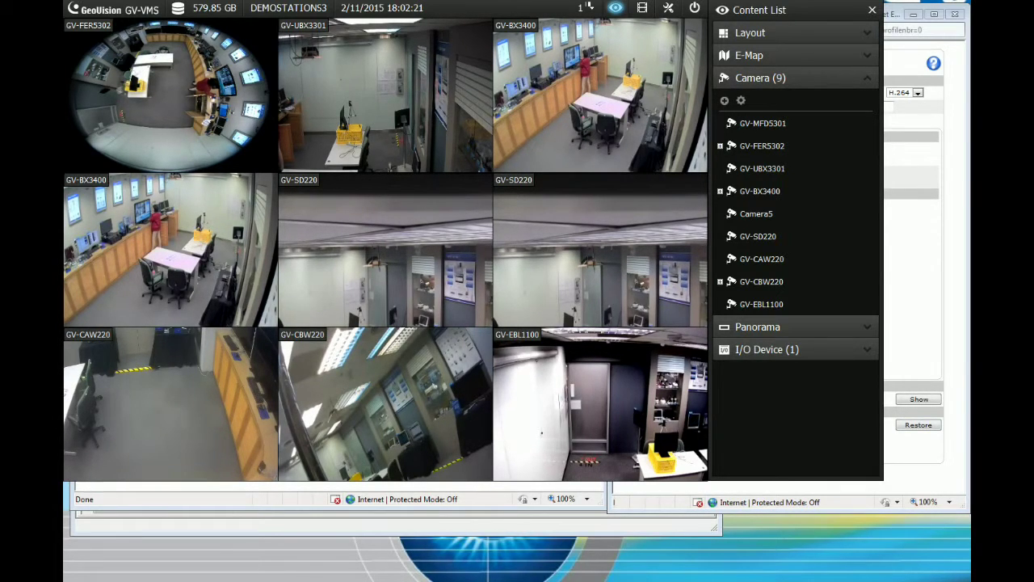
key("alt+Tab")
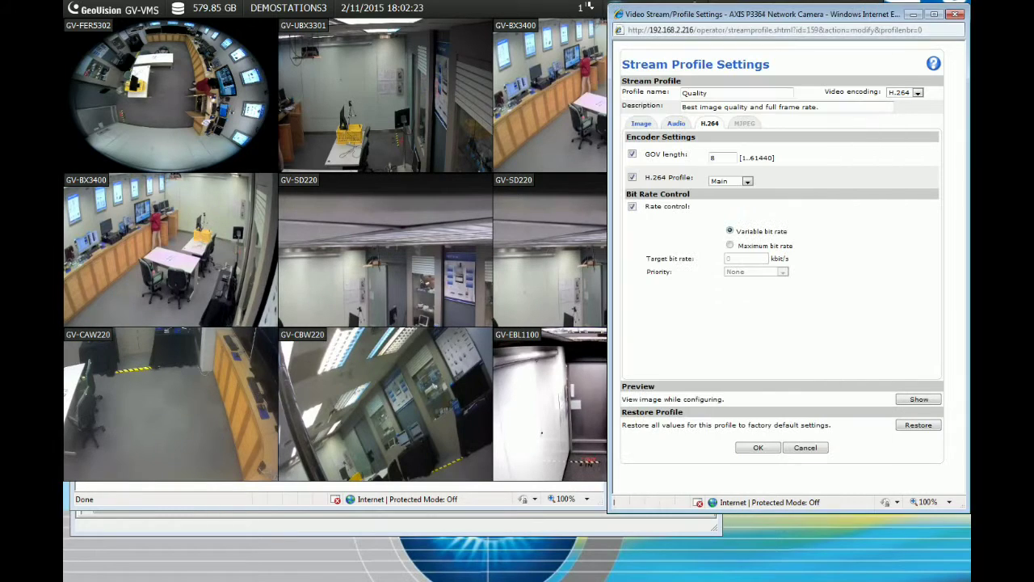
key("alt+Tab")
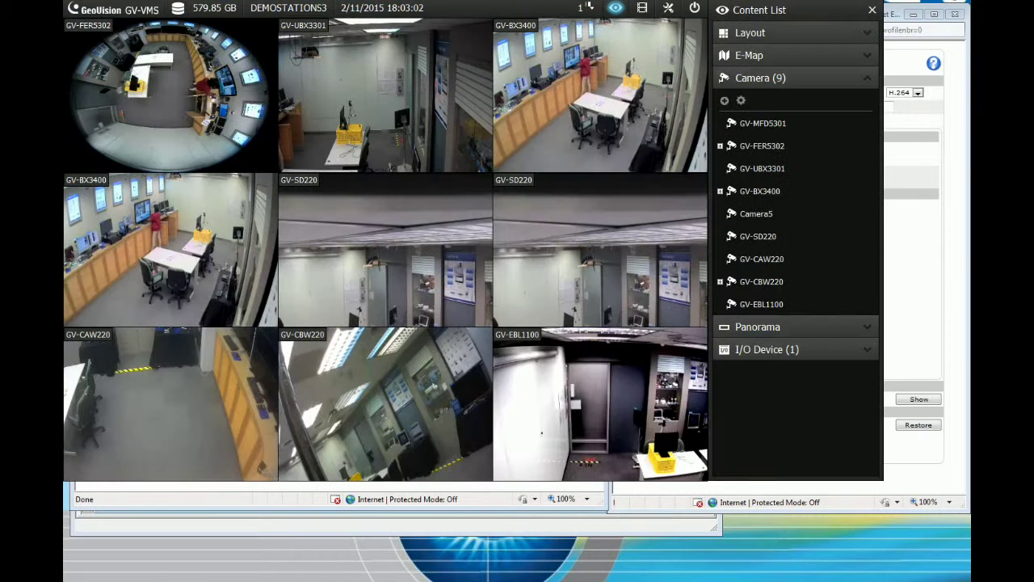
Reopen IP Device Setup via Configure > Camera Install and start adding a new camera
left_click(750, 233)
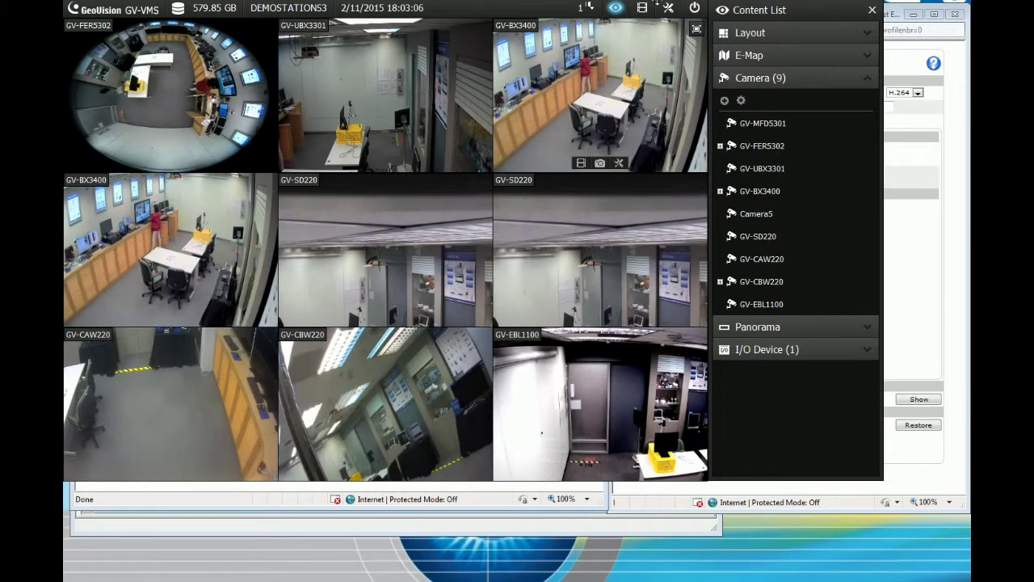
left_click(669, 16)
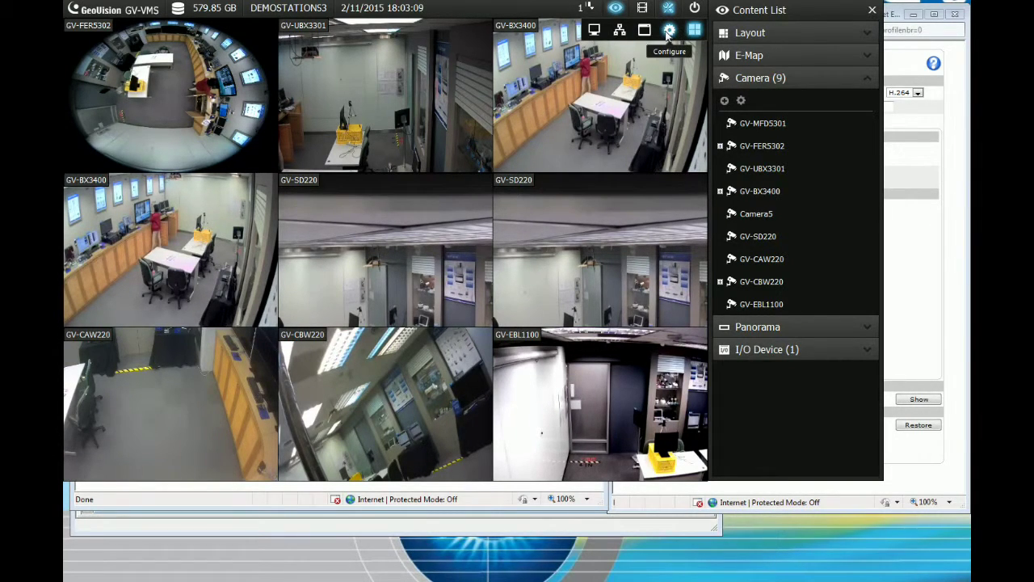
left_click(668, 32)
left_click(659, 71)
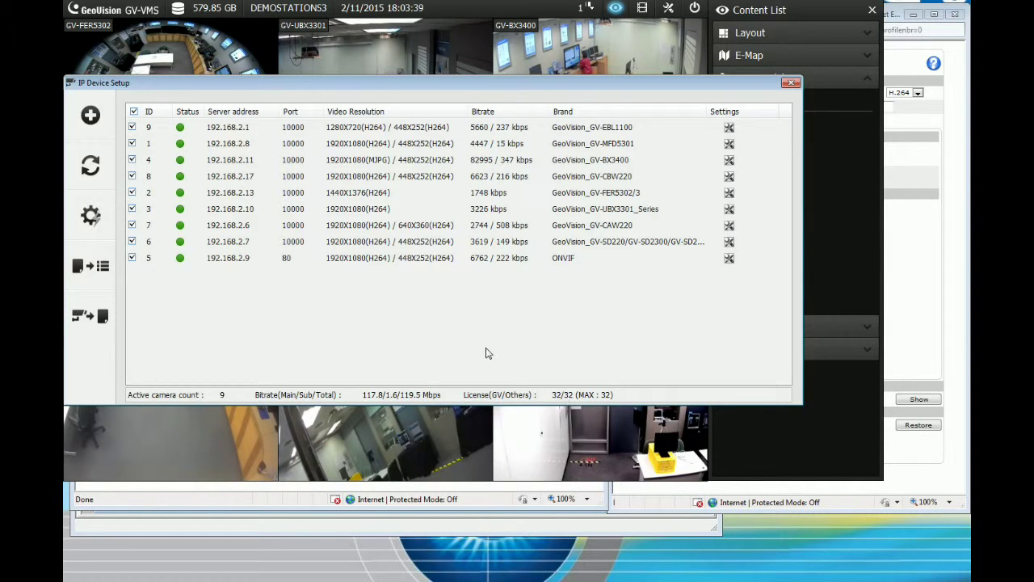
left_click(90, 115)
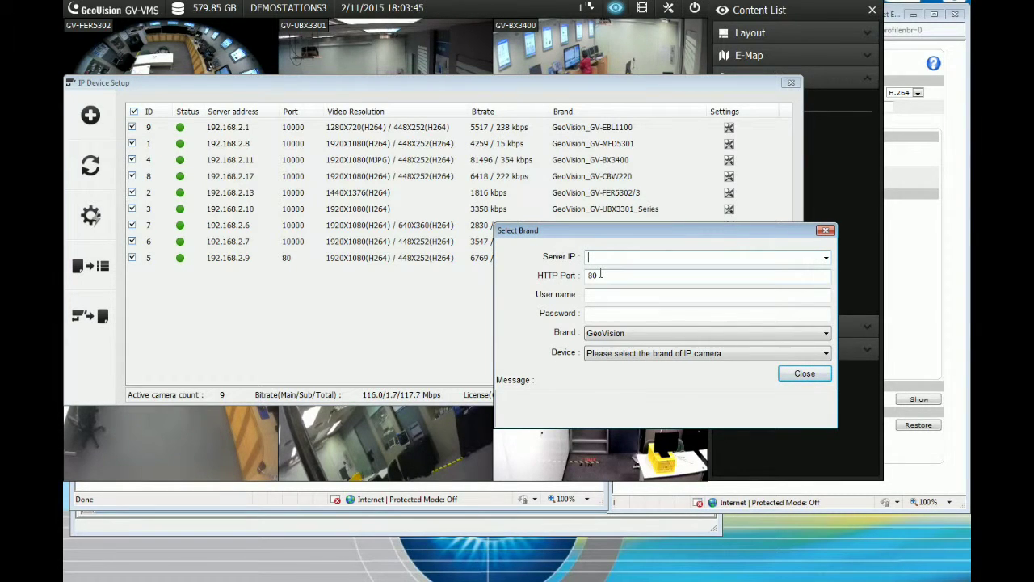
Enter server IP 192.168.2.216 along with the camera's login user name and password
type("19")
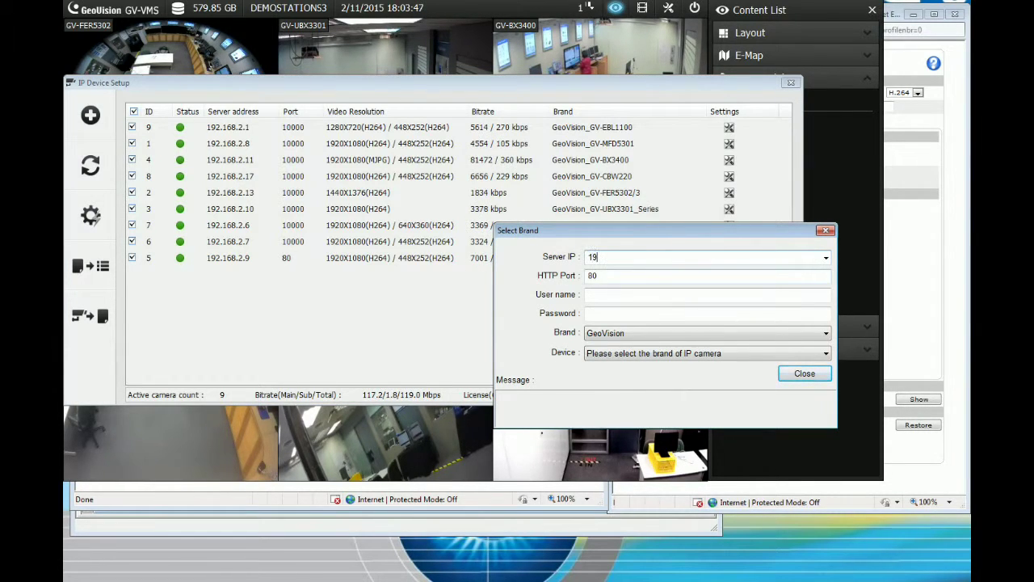
type("2.168")
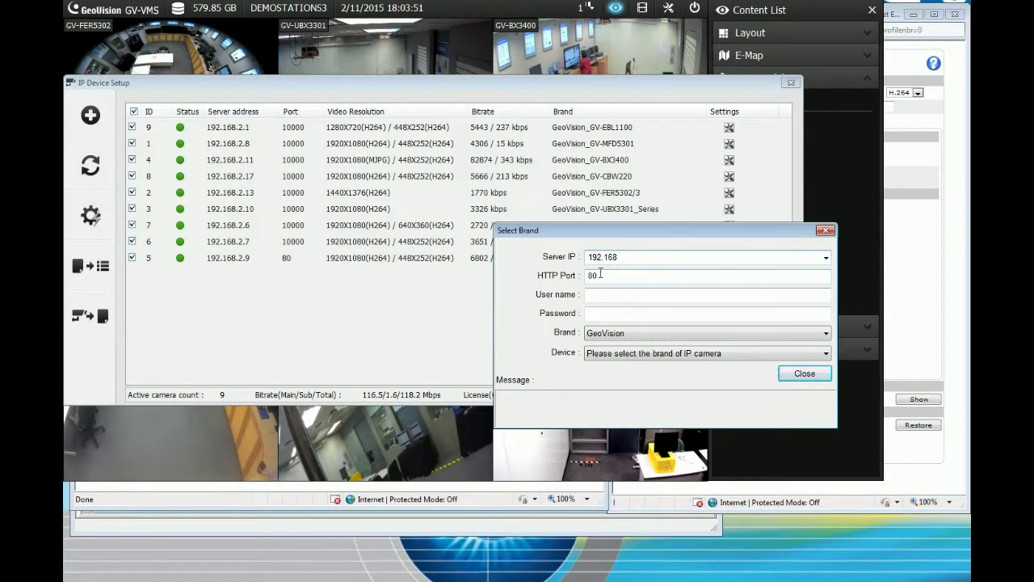
type(".2.216")
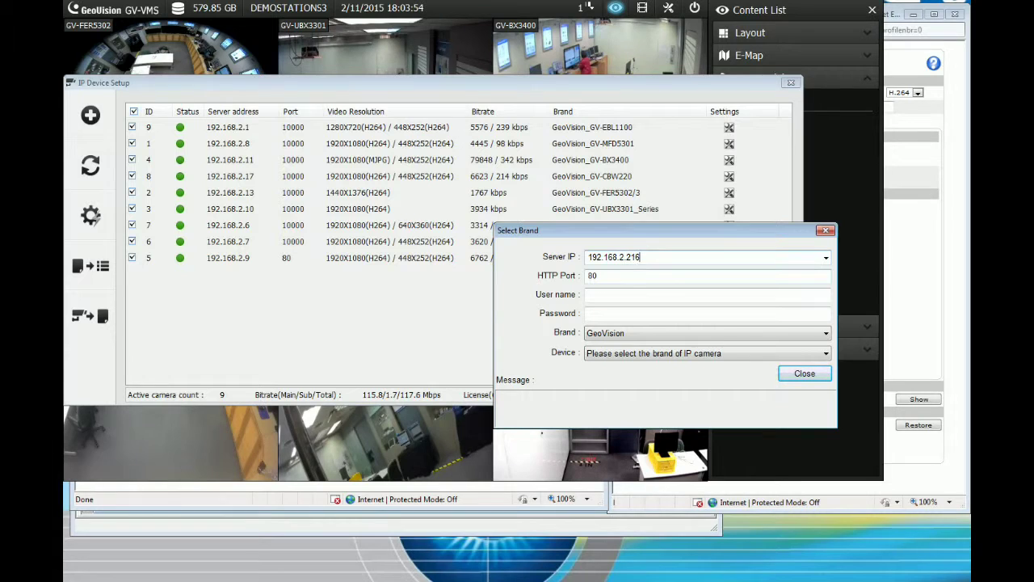
left_click(597, 295)
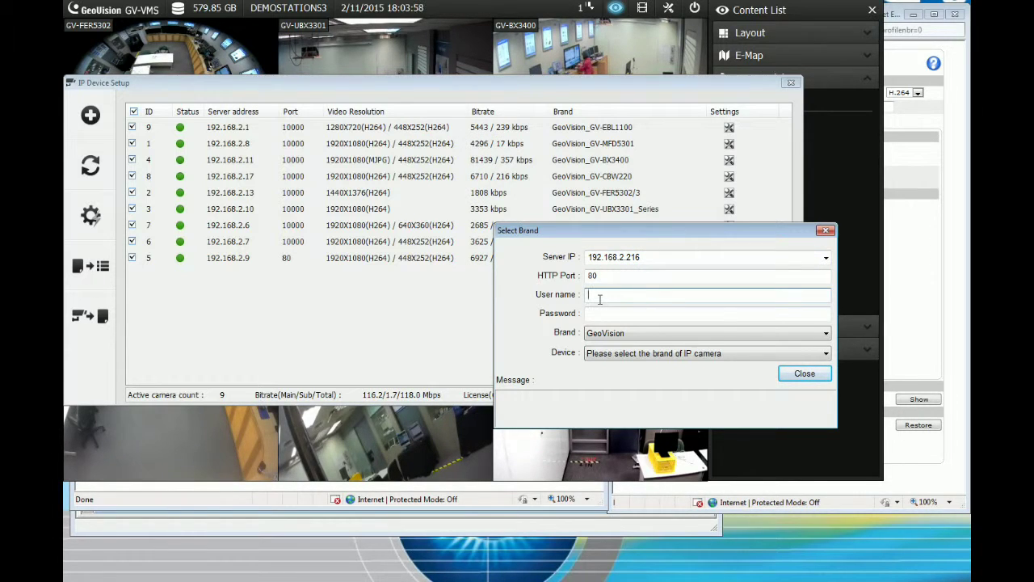
type("admin")
key("Tab")
type("admin")
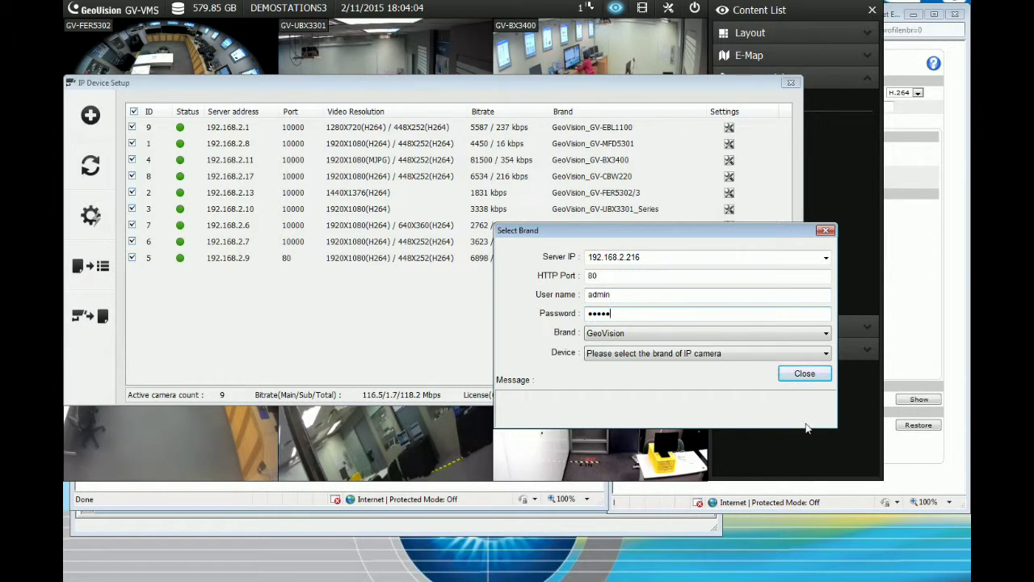
Set the camera brand to Protocol and the device type to ONVIF
left_click(761, 335)
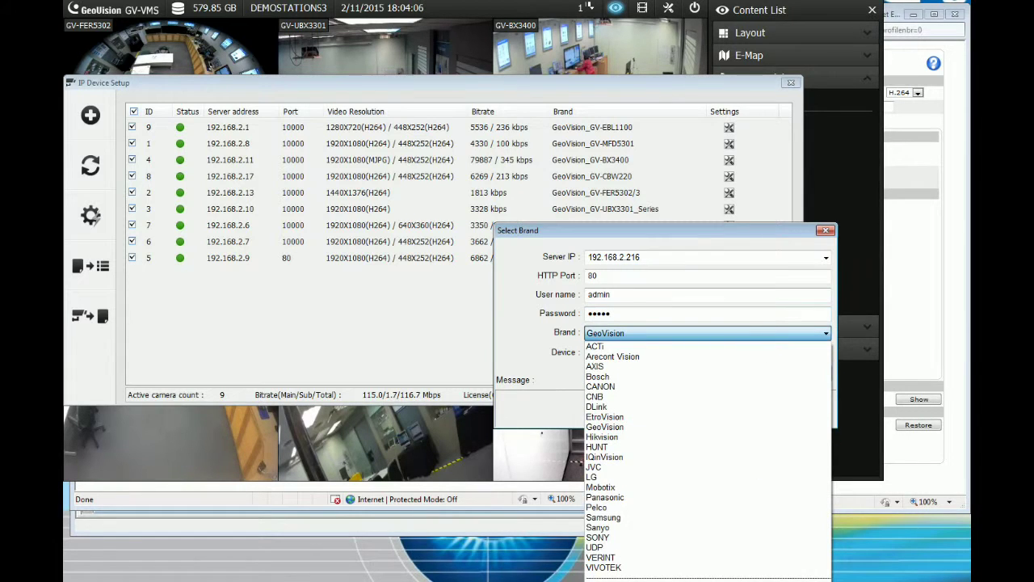
left_click(707, 577)
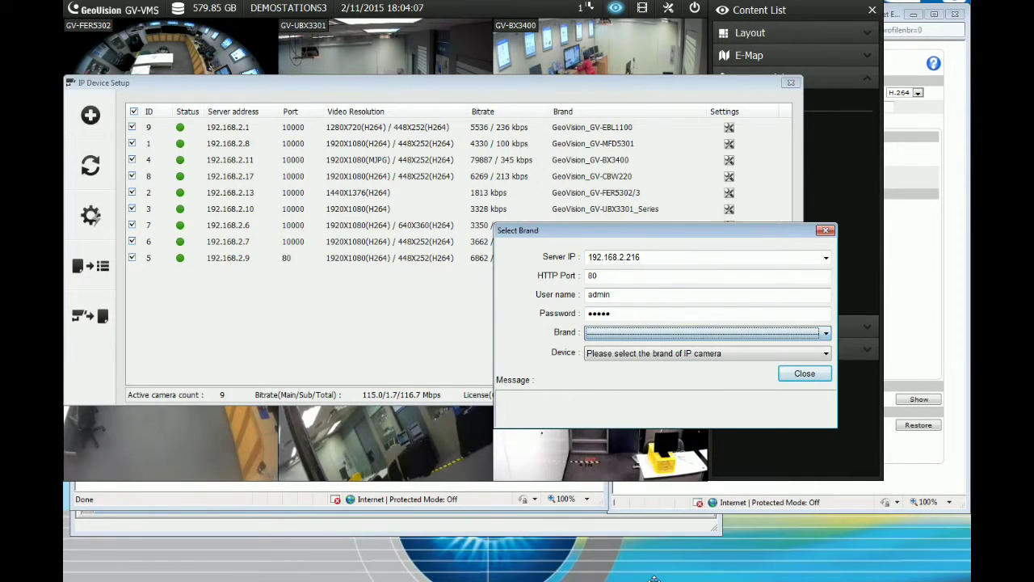
left_click(773, 335)
left_click(686, 559)
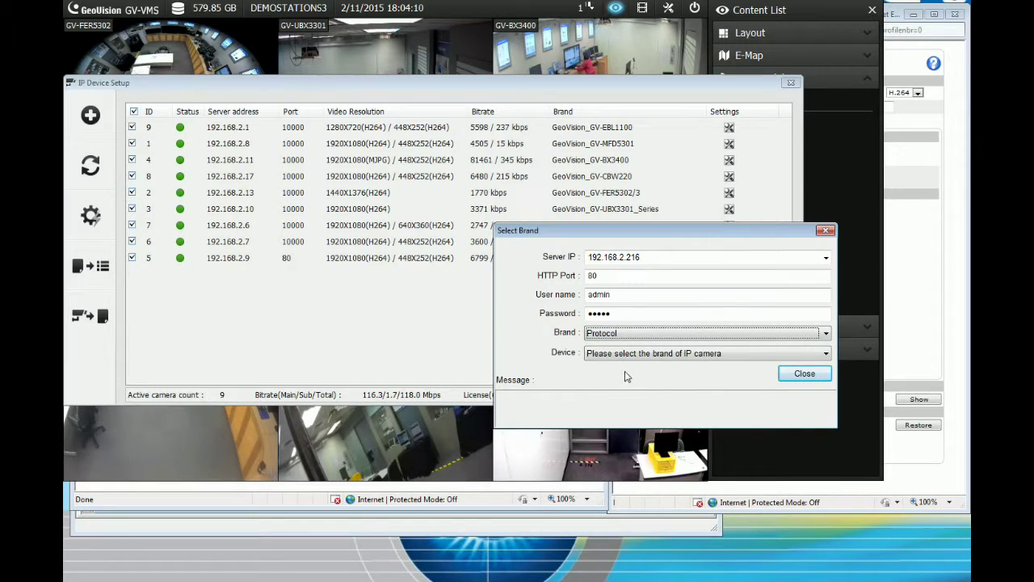
left_click(642, 352)
left_click(630, 395)
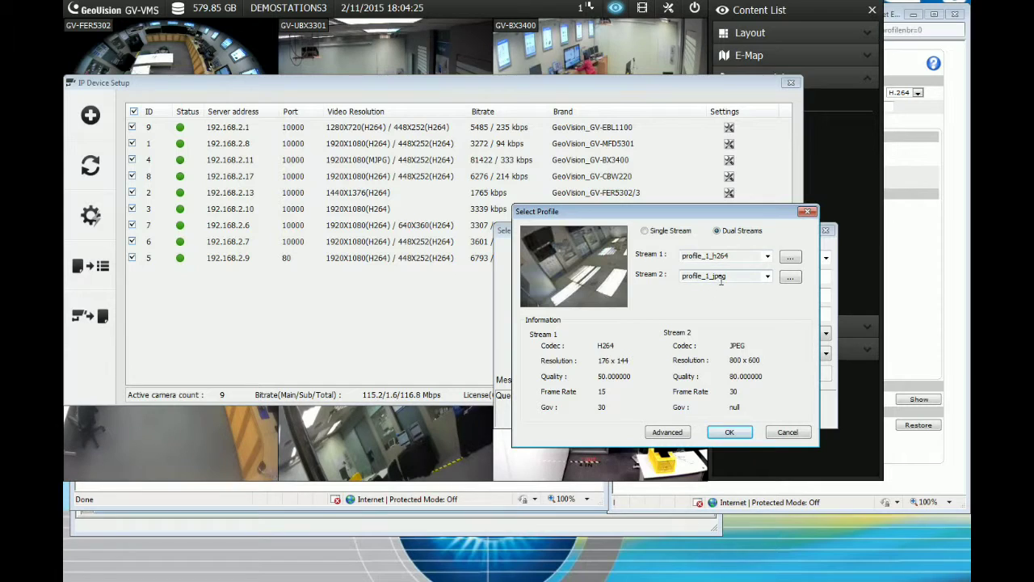
Give stream 1 the quality_h264 encoder profile (1024 x 640, GOV 8) and save it
left_click(668, 432)
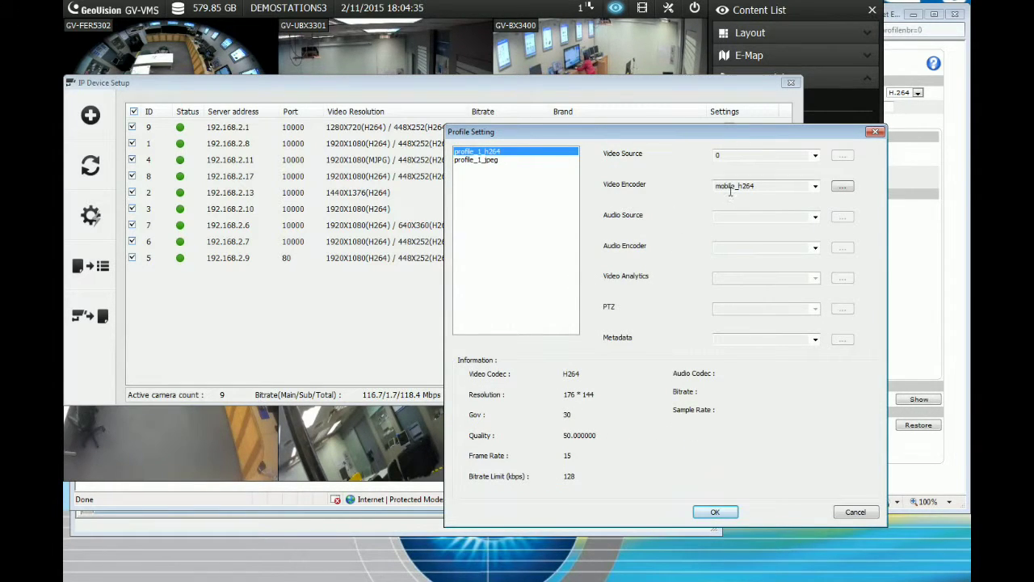
left_click(816, 187)
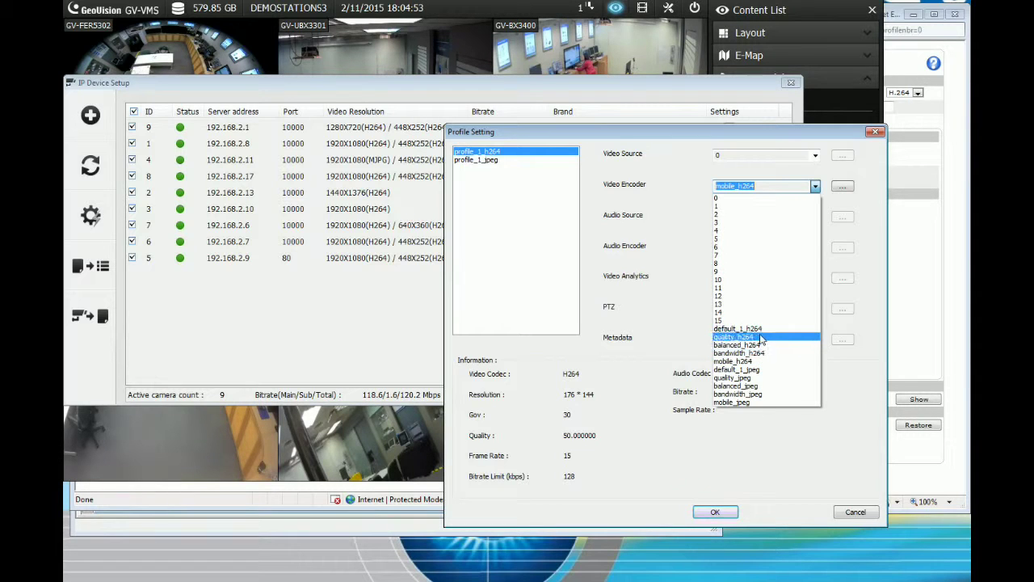
left_click(760, 338)
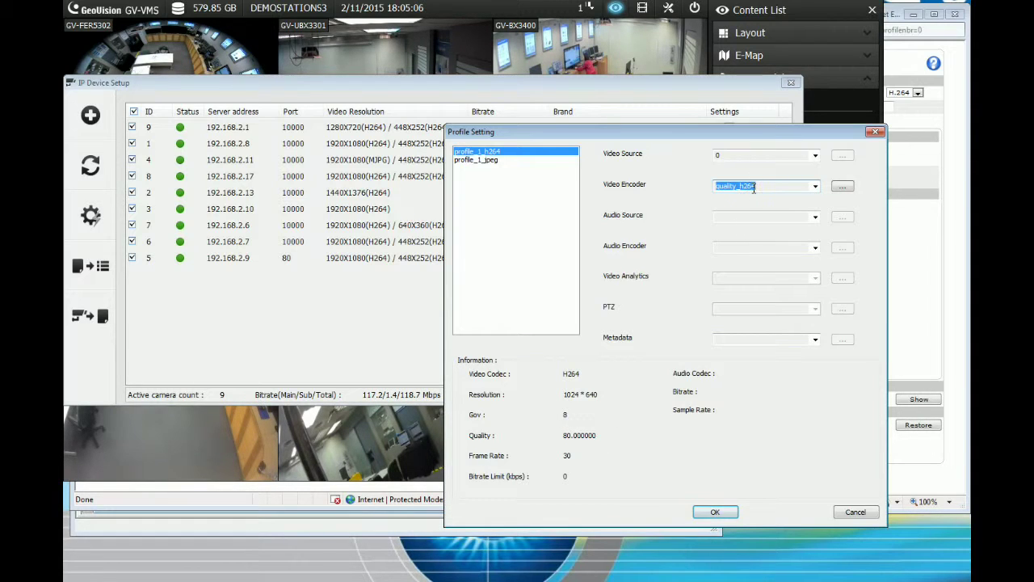
left_click(715, 512)
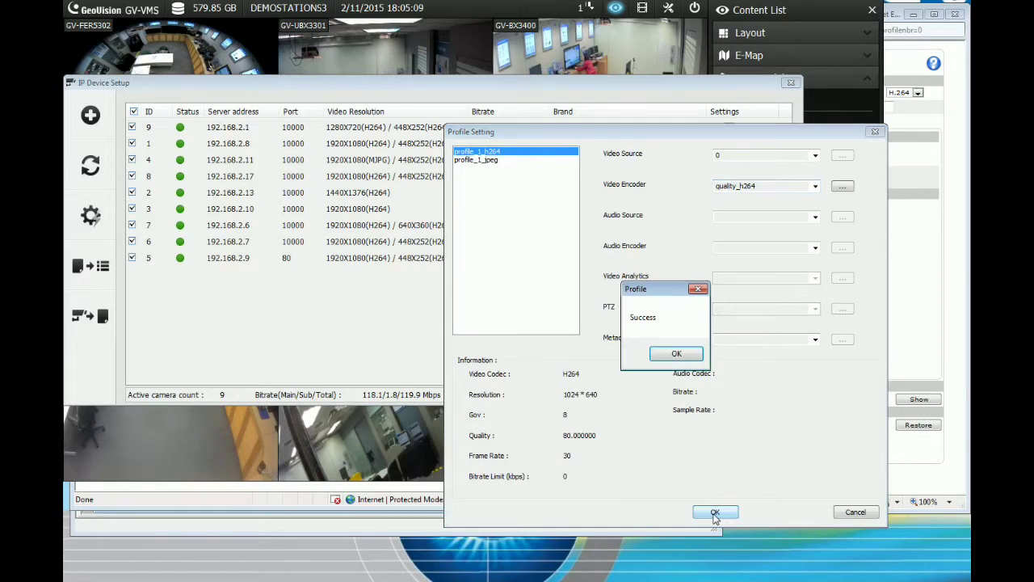
left_click(675, 353)
left_click(874, 132)
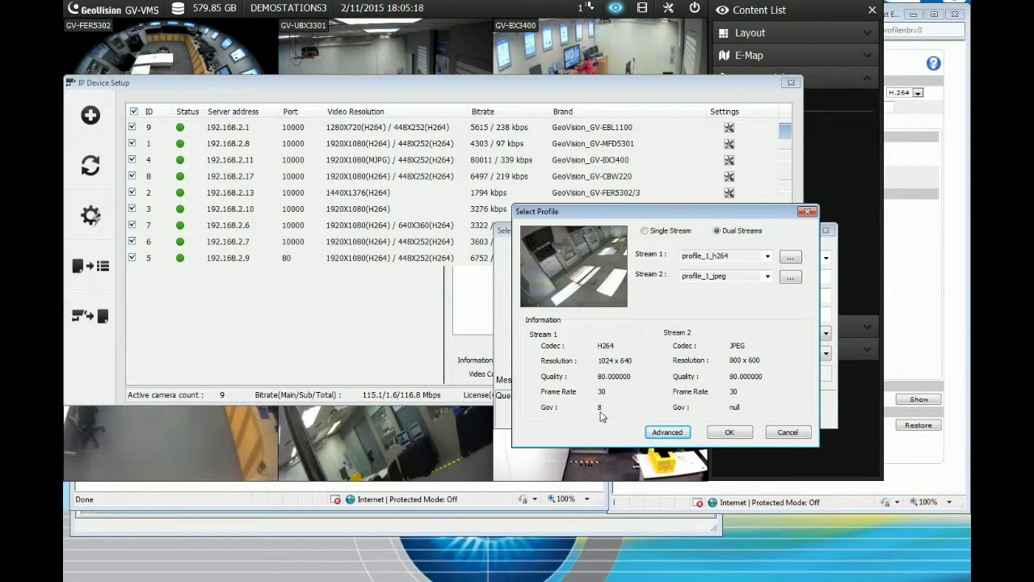
Confirm dual streams, enable camera 10 at 192.168.2.216, and drag Camera10 onto the middle GV-SD220 tile
left_click(728, 435)
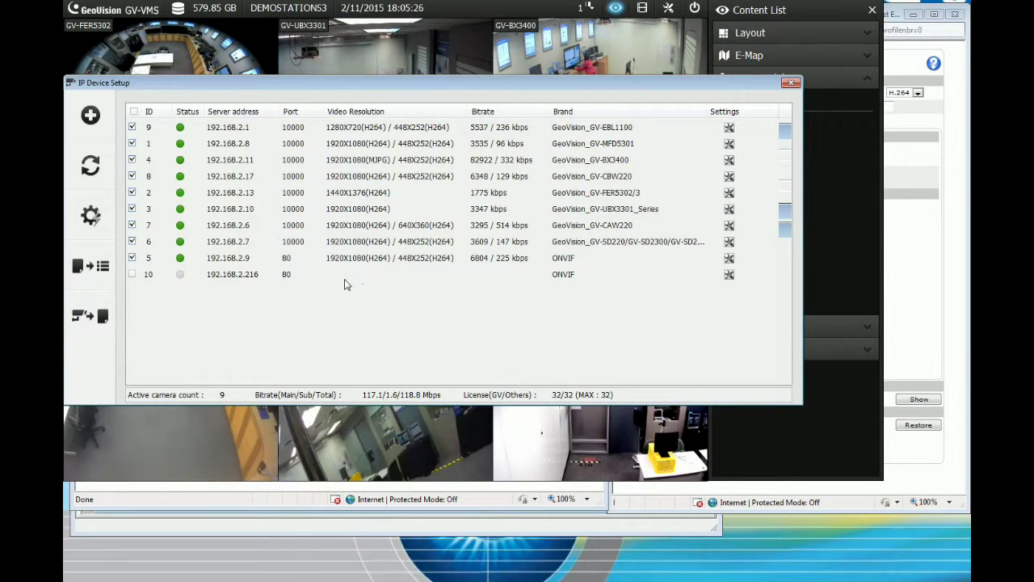
left_click(180, 277)
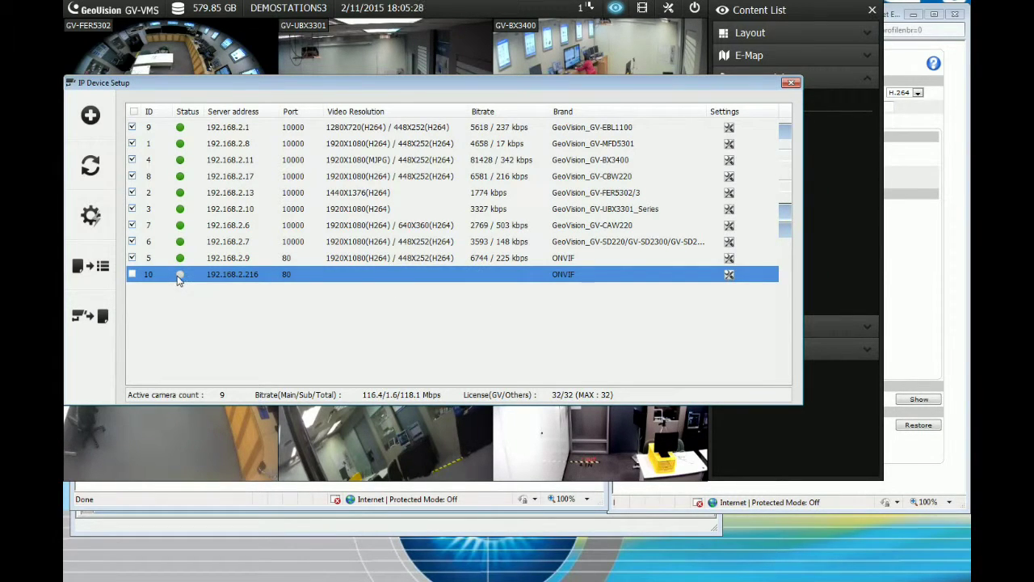
left_click(132, 275)
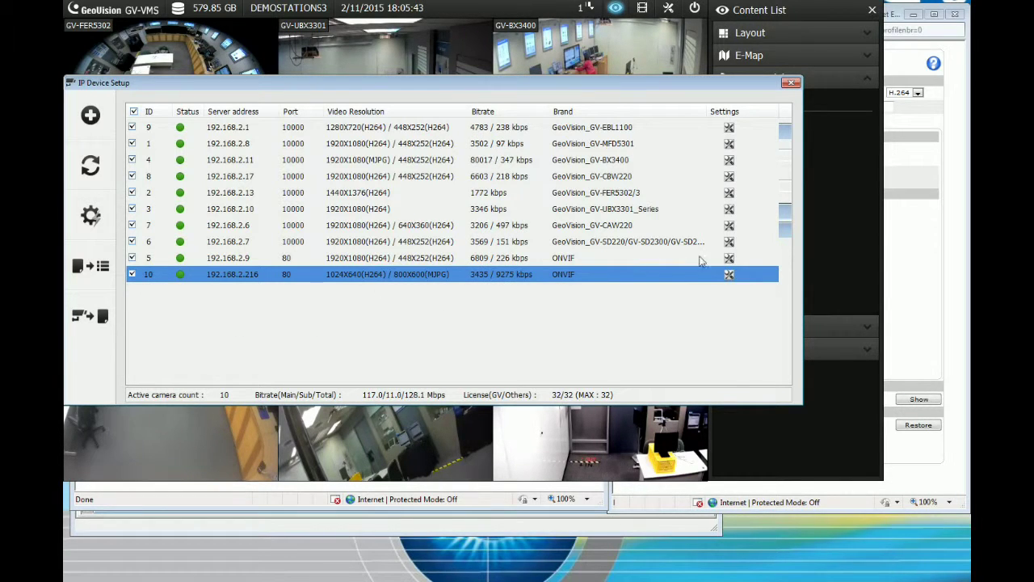
left_click(791, 83)
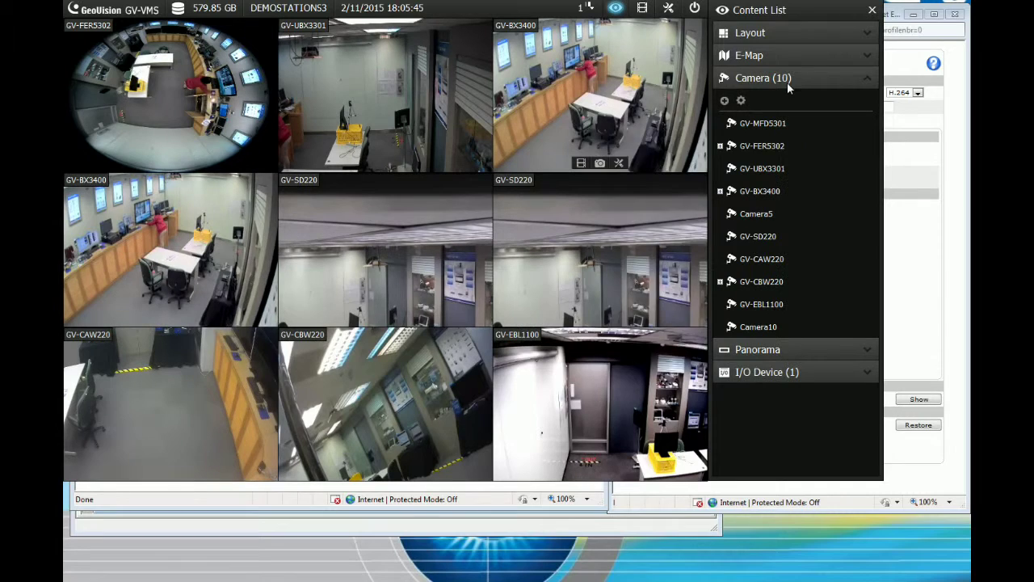
mouse_move(767, 330)
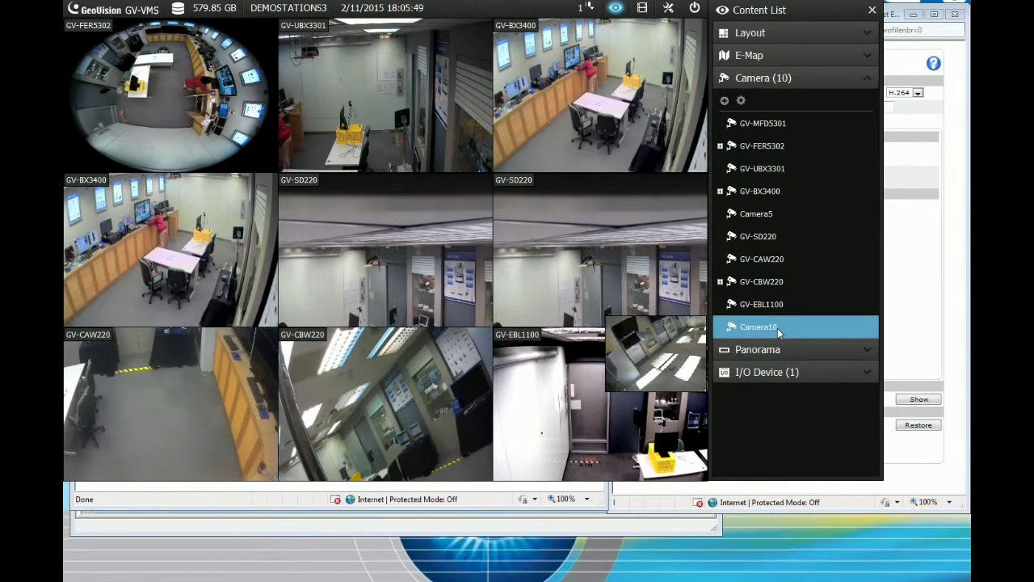
left_click_drag(386, 278, 381, 273)
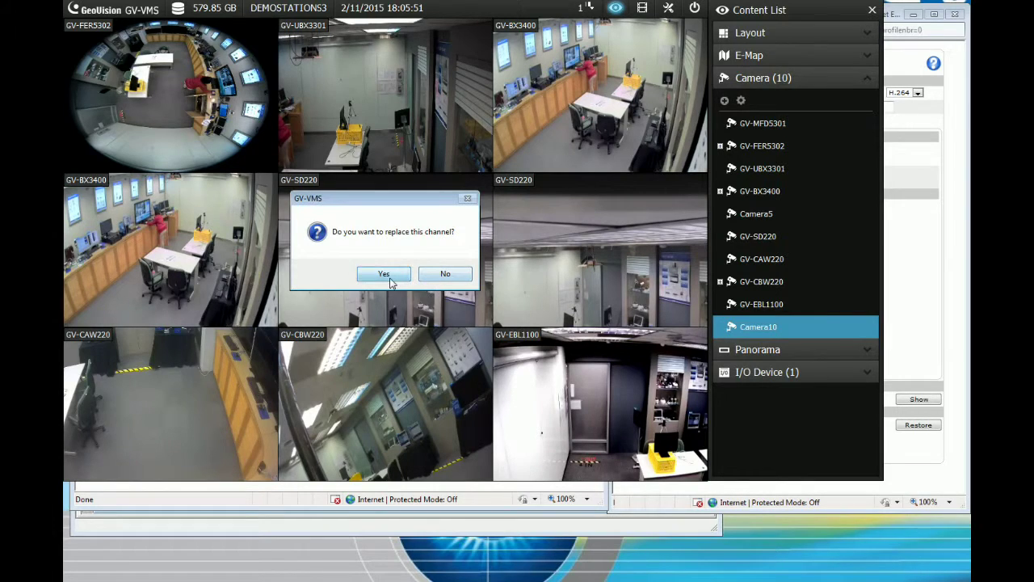
Confirm replacing the middle GV-SD220 channel with Camera10's live image
left_click(383, 273)
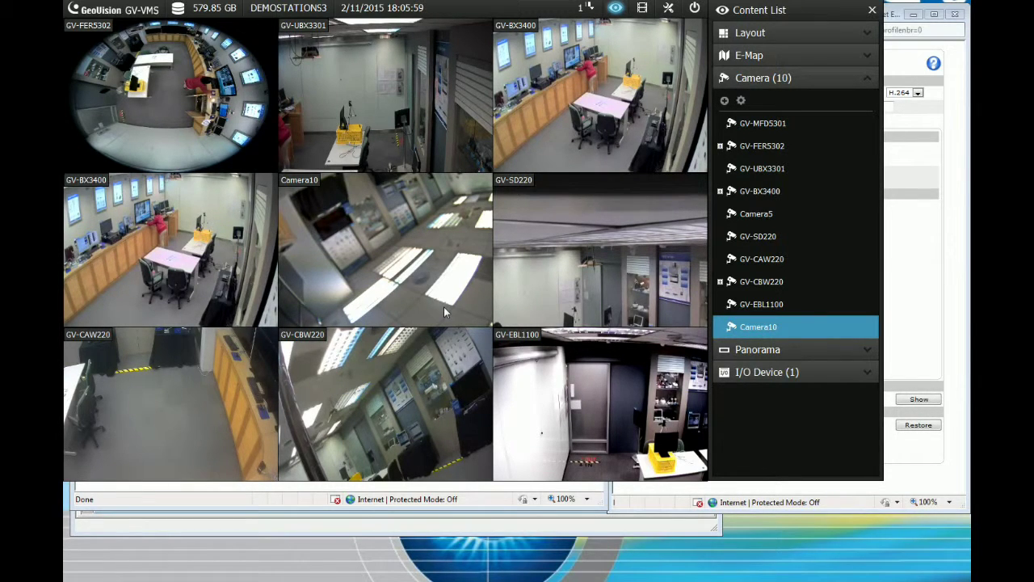
mouse_move(672, 291)
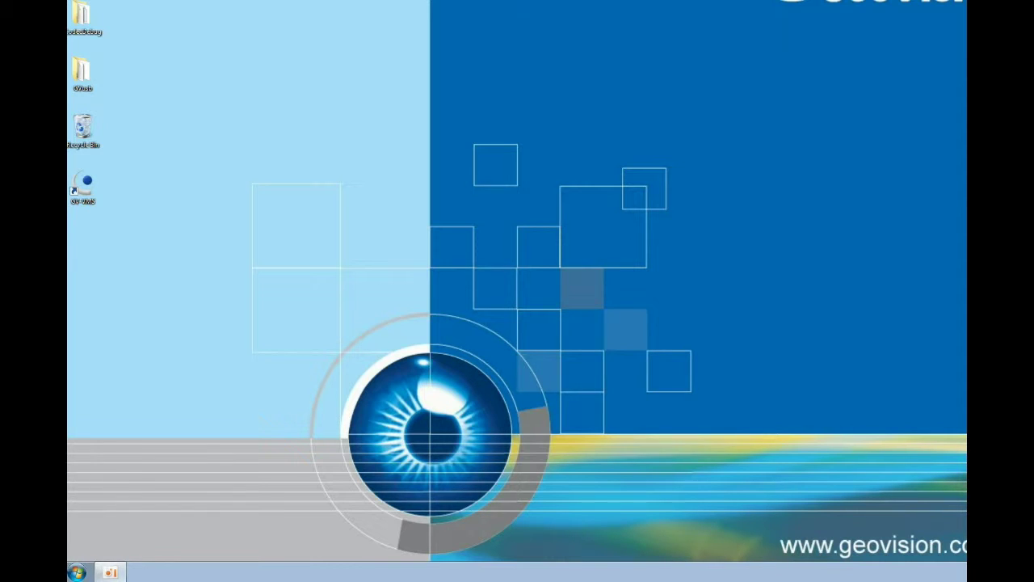
Launch E-Map Editor from Start > All Programs > GV-VMS
left_click(79, 570)
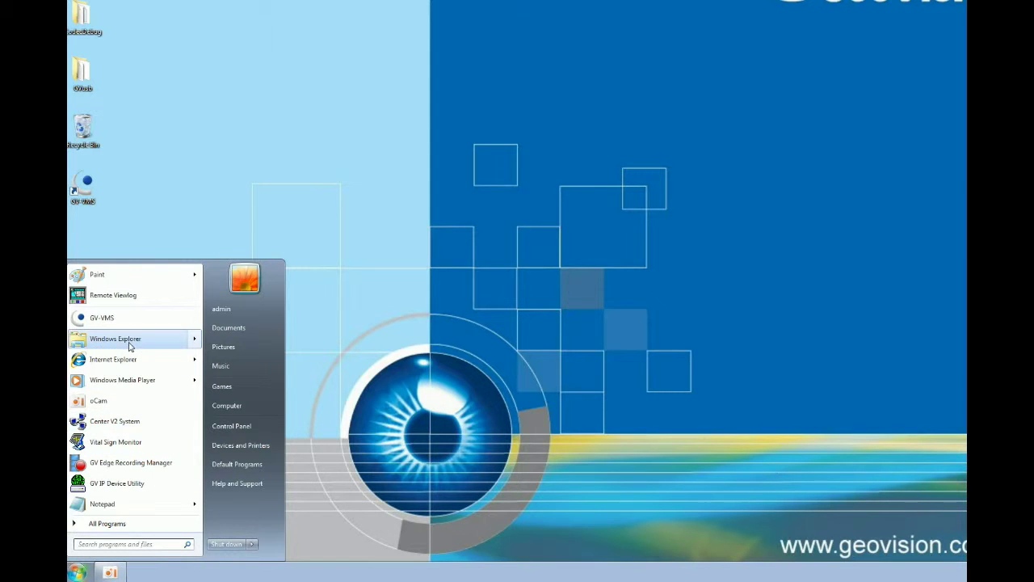
left_click(101, 523)
left_click(93, 436)
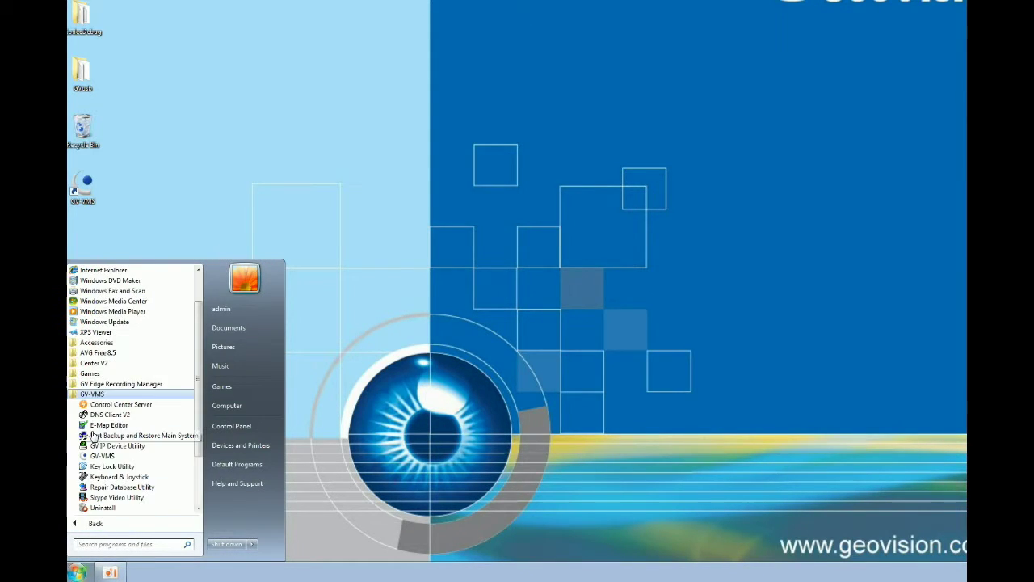
left_click(106, 425)
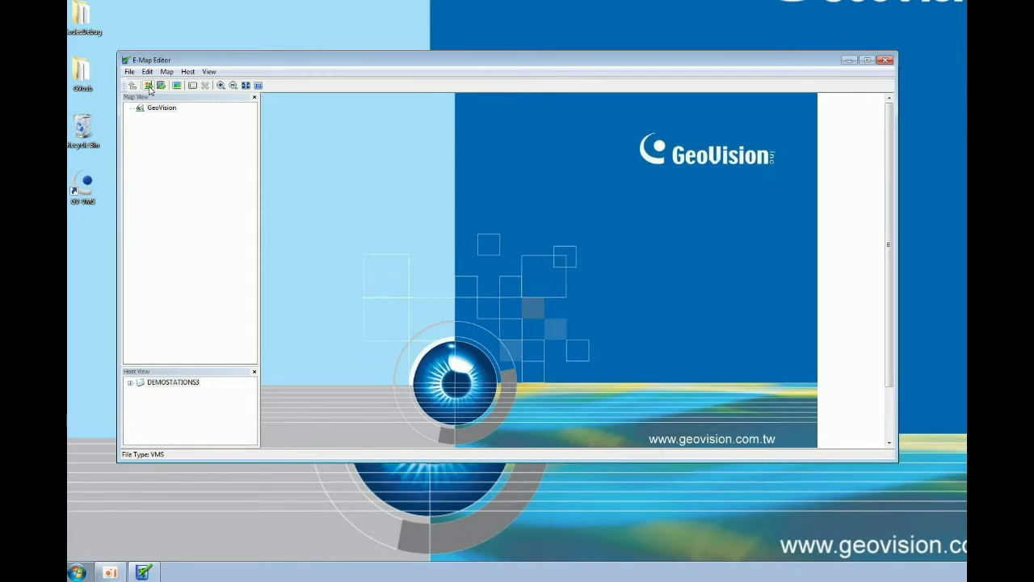
Add a new map to the GeoVision map tree and rename it 'Showroom'
left_click(149, 85)
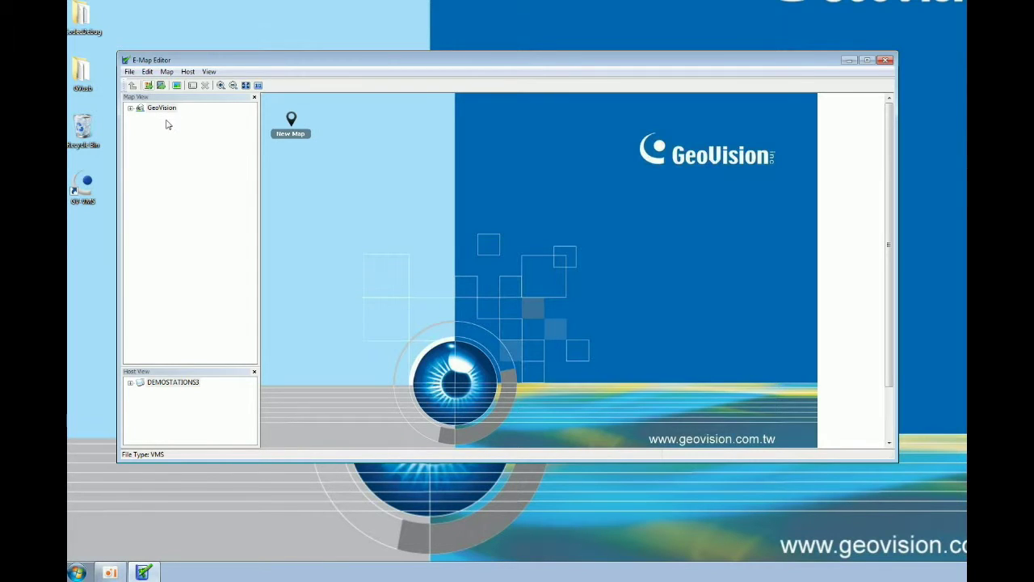
left_click(132, 109)
left_click(152, 118)
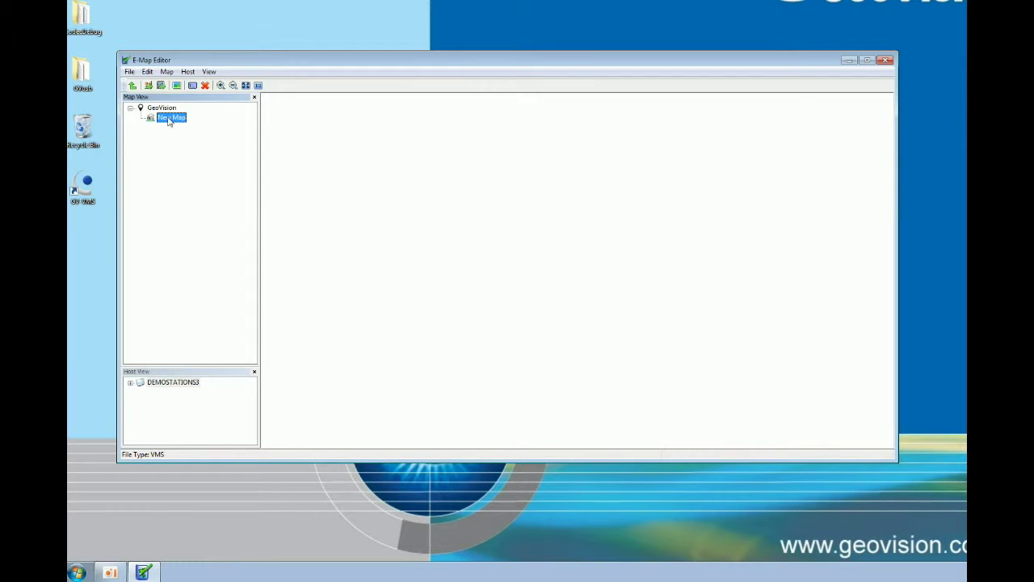
left_click(169, 118)
type("Showroom")
left_click(328, 193)
Load the 12F-01-1 floor-plan image from the Pictures library as the map background
right_click(368, 199)
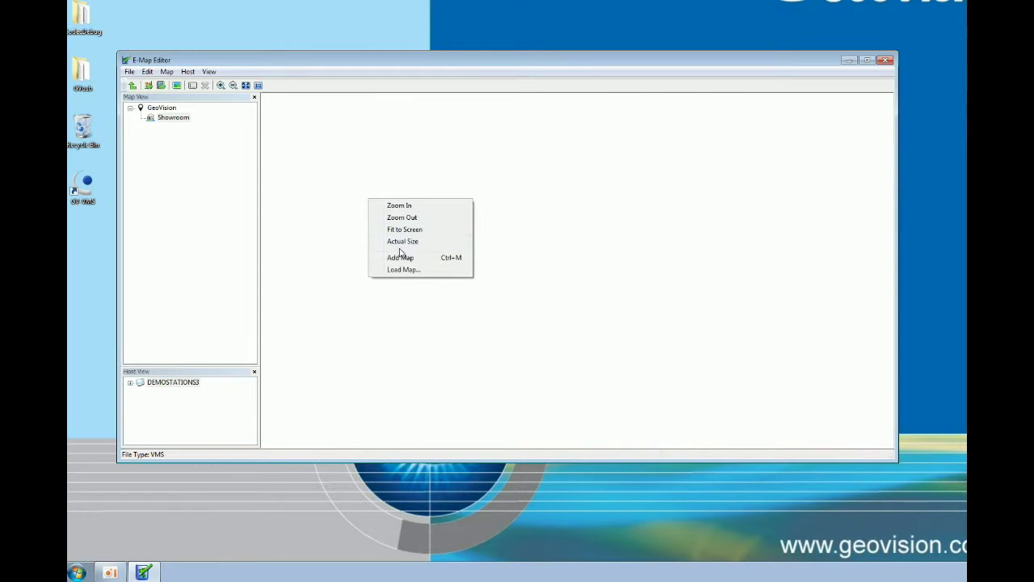
left_click(404, 269)
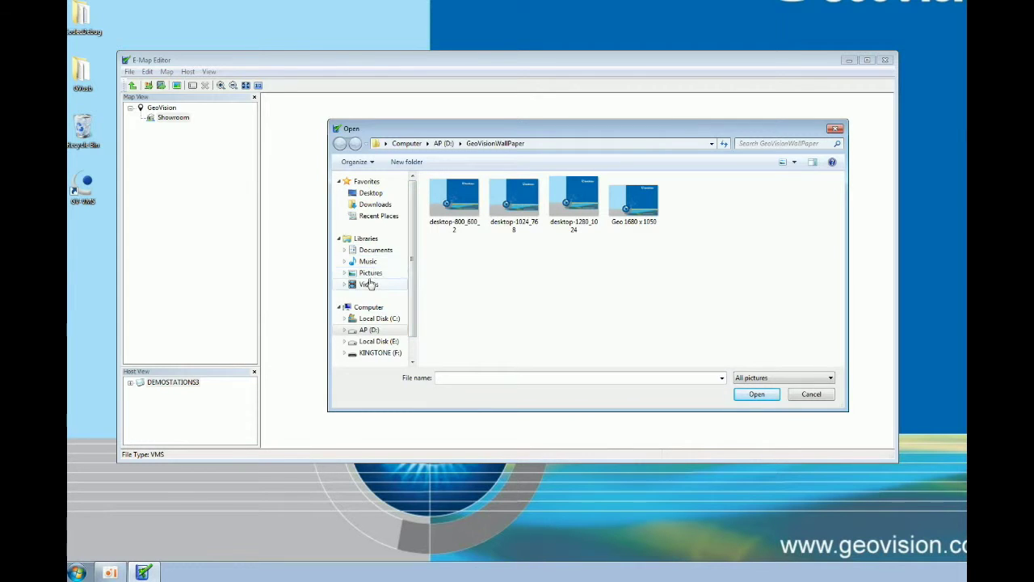
left_click(370, 273)
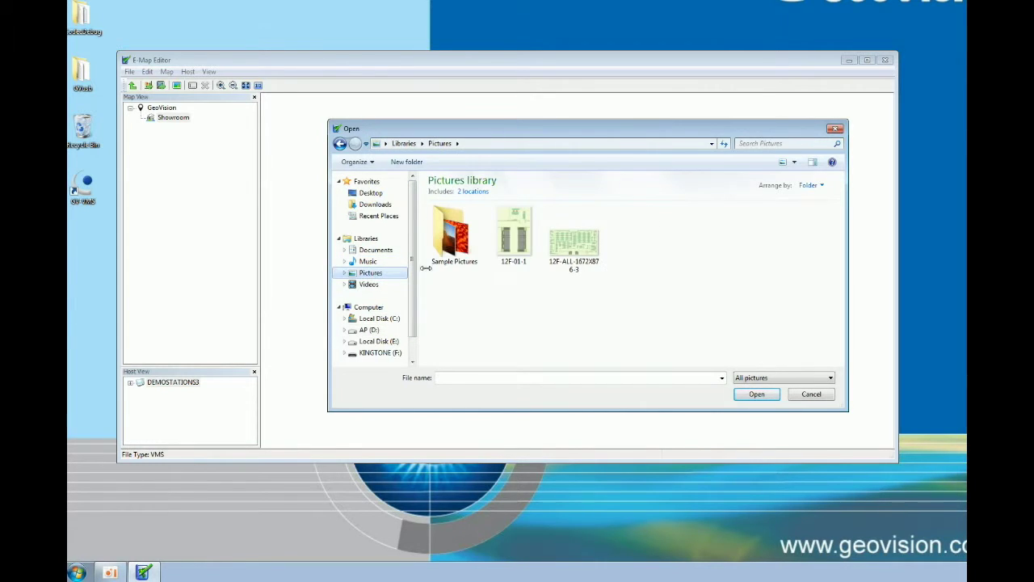
left_click(517, 242)
double_click(520, 253)
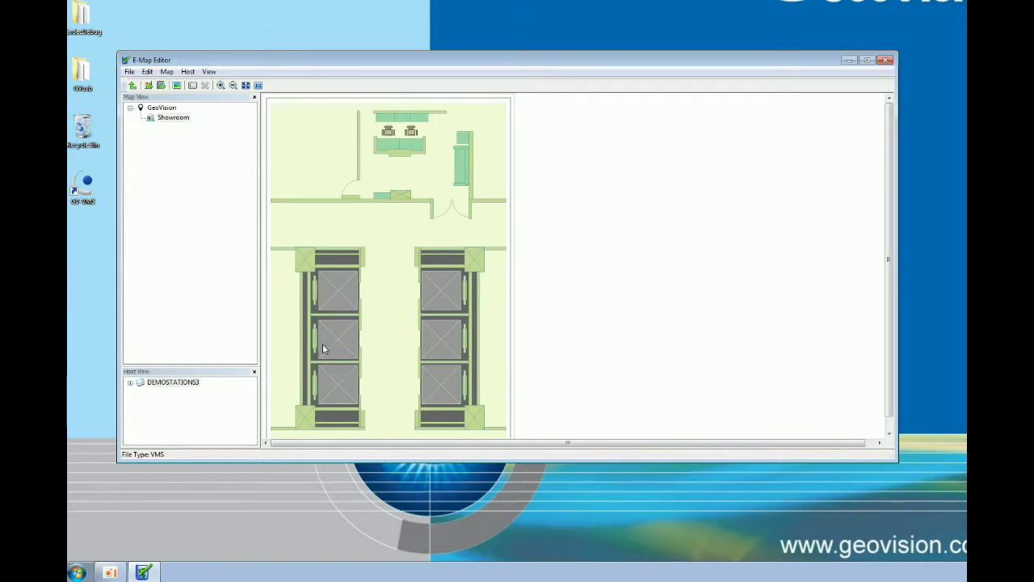
Add a New Host, view and cancel its Host Settings, and expand DEMOSTATIONS3's camera list
left_click(162, 85)
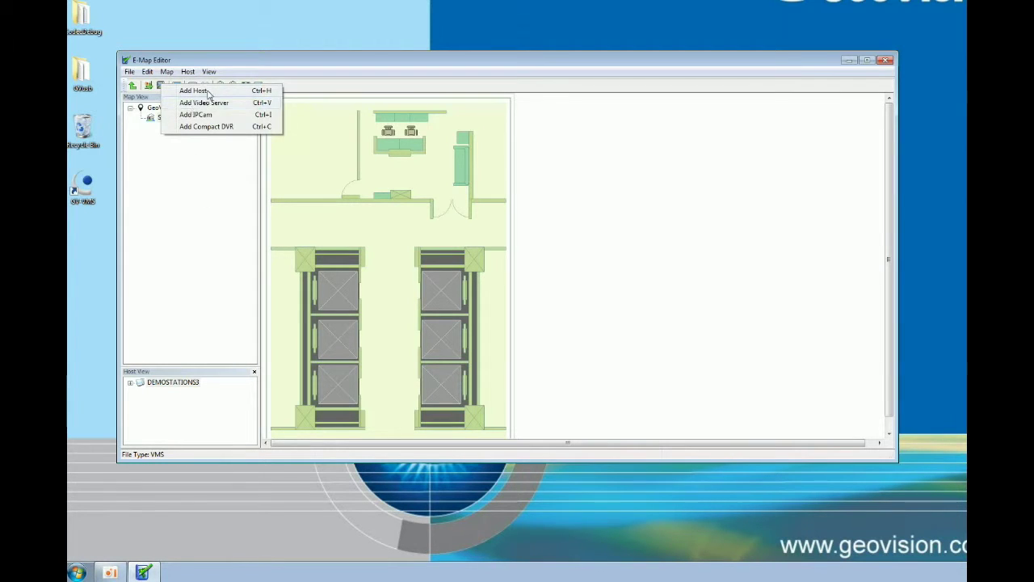
left_click(198, 89)
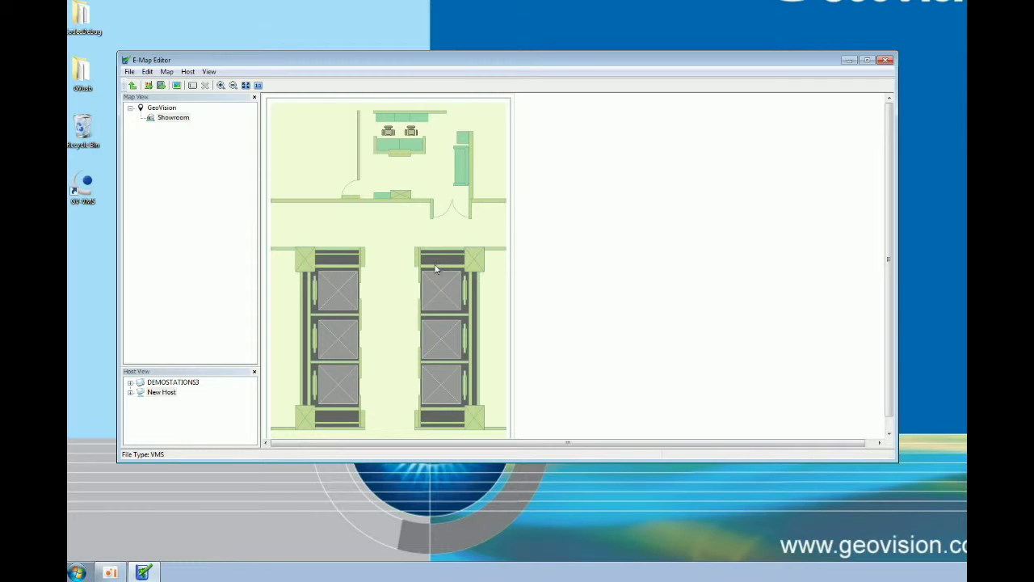
double_click(142, 393)
right_click(159, 396)
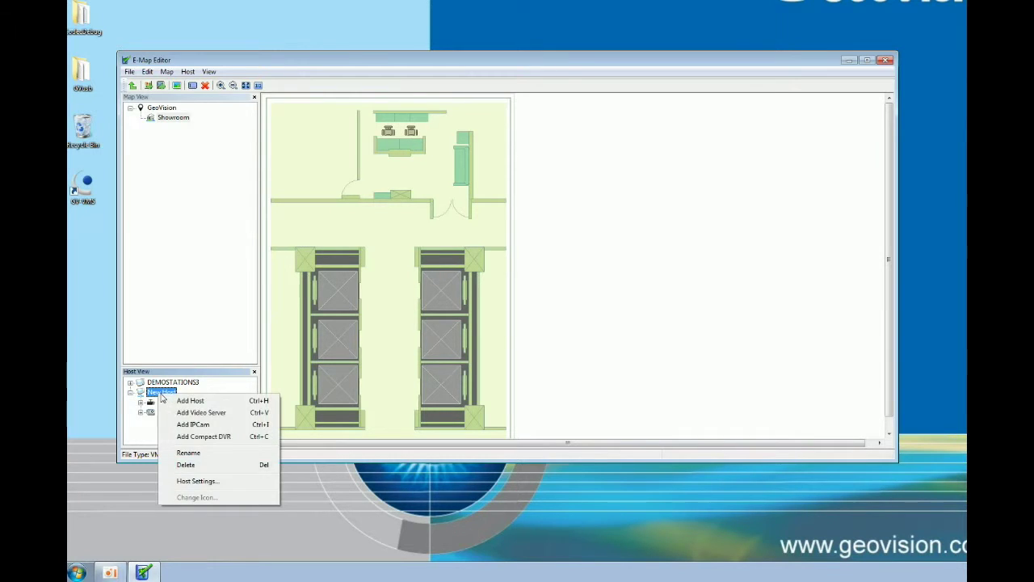
left_click(216, 485)
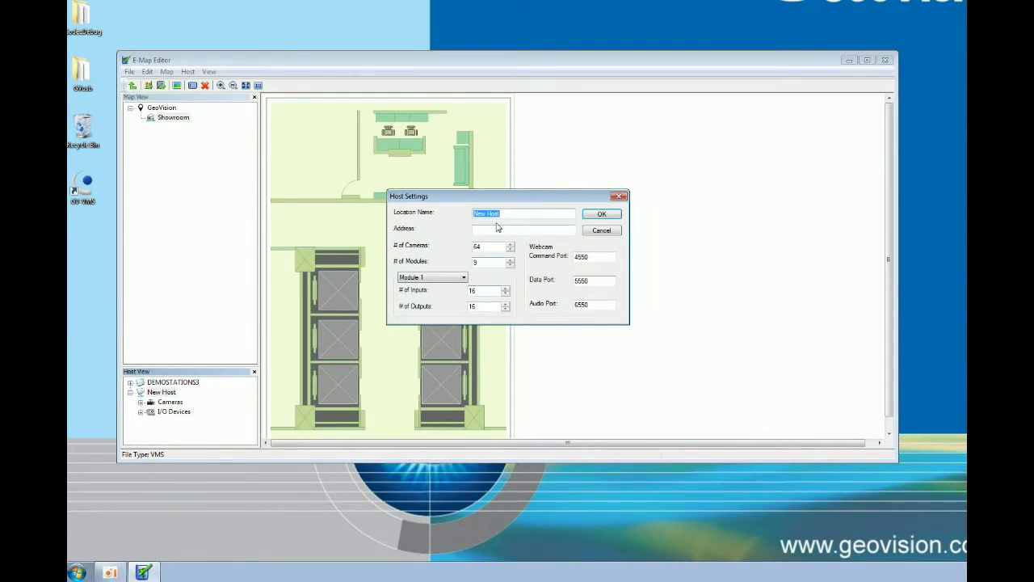
left_click(602, 231)
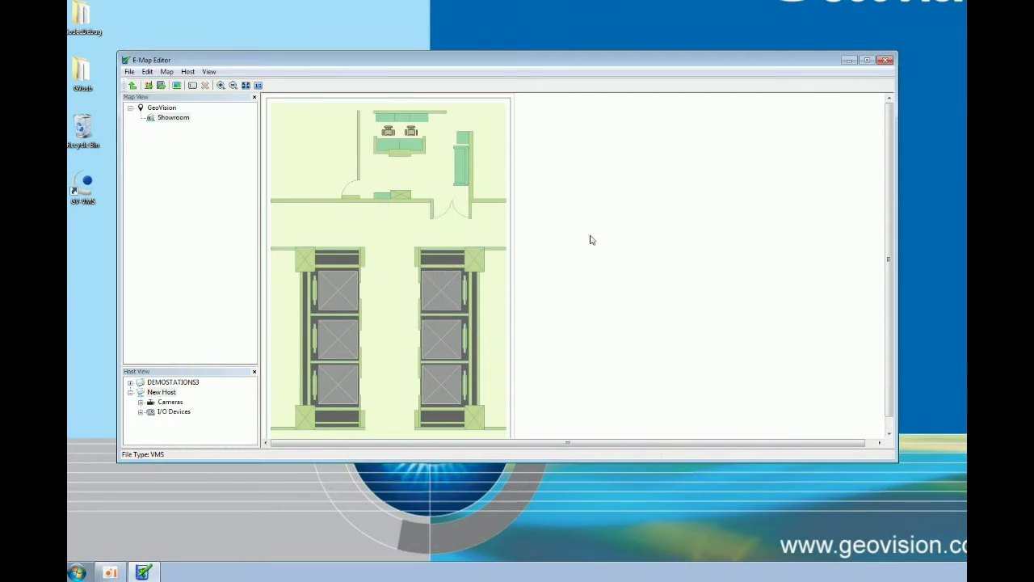
left_click(134, 389)
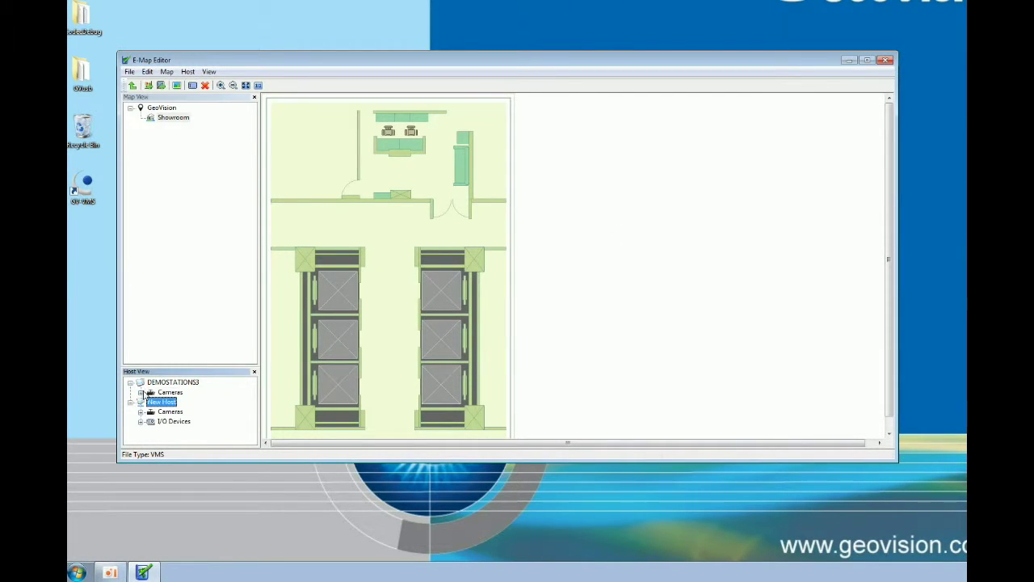
left_click(140, 400)
Place Cameras 1–4 on the plan: left wall, upper room, beside the door, above the elevator
left_click(179, 392)
left_click_drag(179, 395, 306, 185)
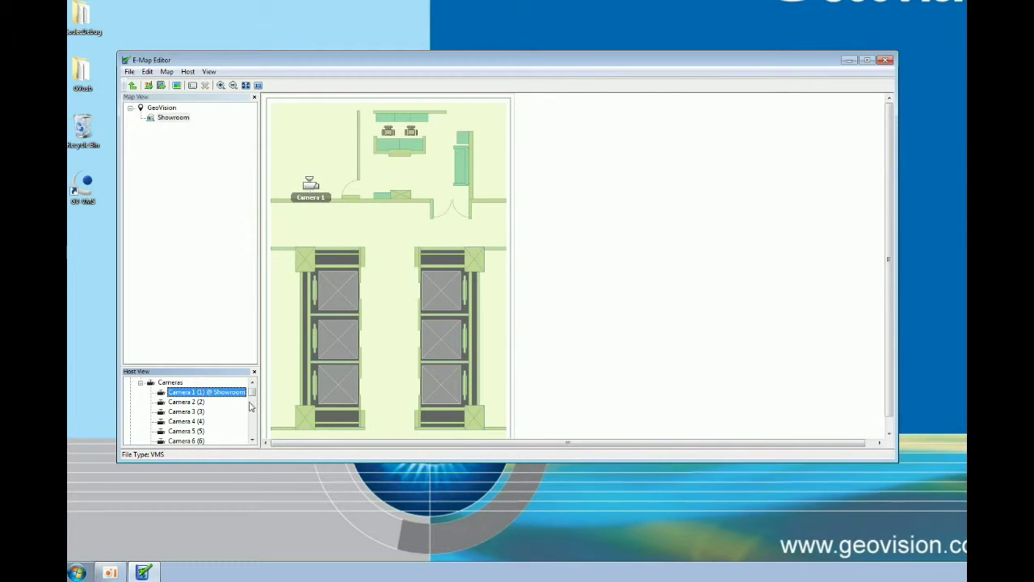
left_click_drag(196, 404, 373, 190)
left_click_drag(189, 412, 436, 200)
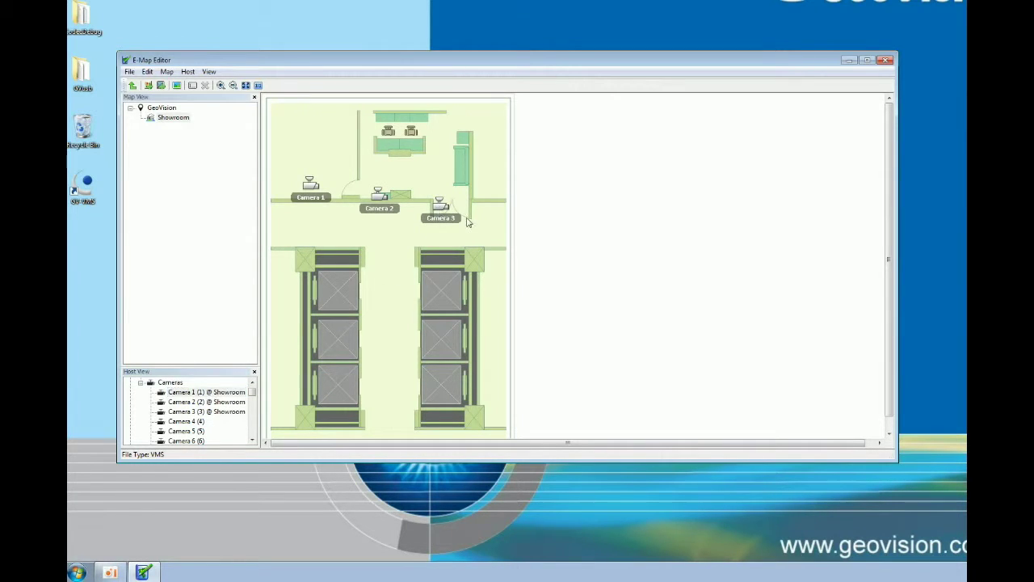
left_click_drag(440, 206, 482, 219)
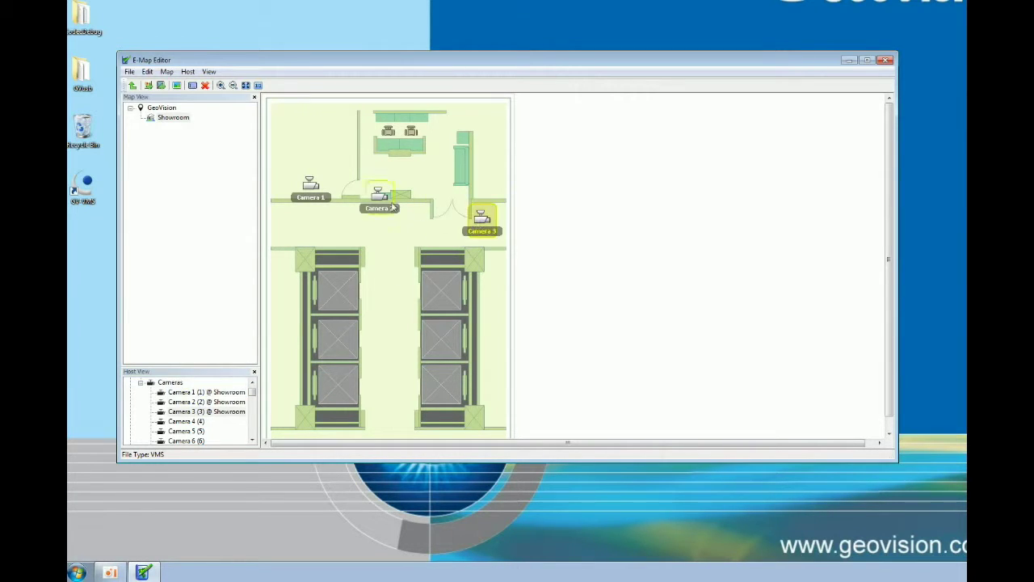
left_click(379, 195)
left_click_drag(380, 172, 349, 135)
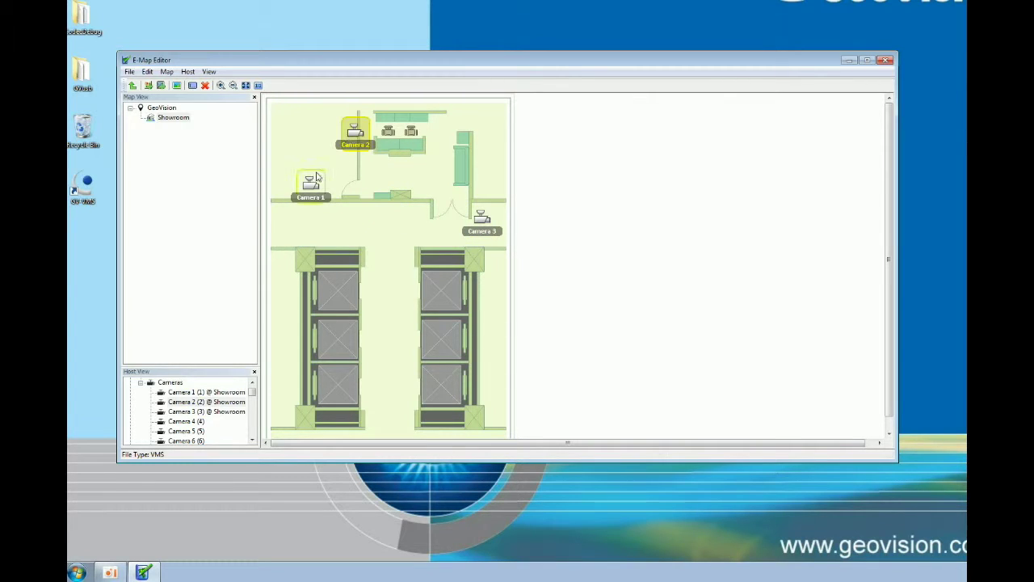
left_click(306, 205)
left_click_drag(305, 205, 293, 230)
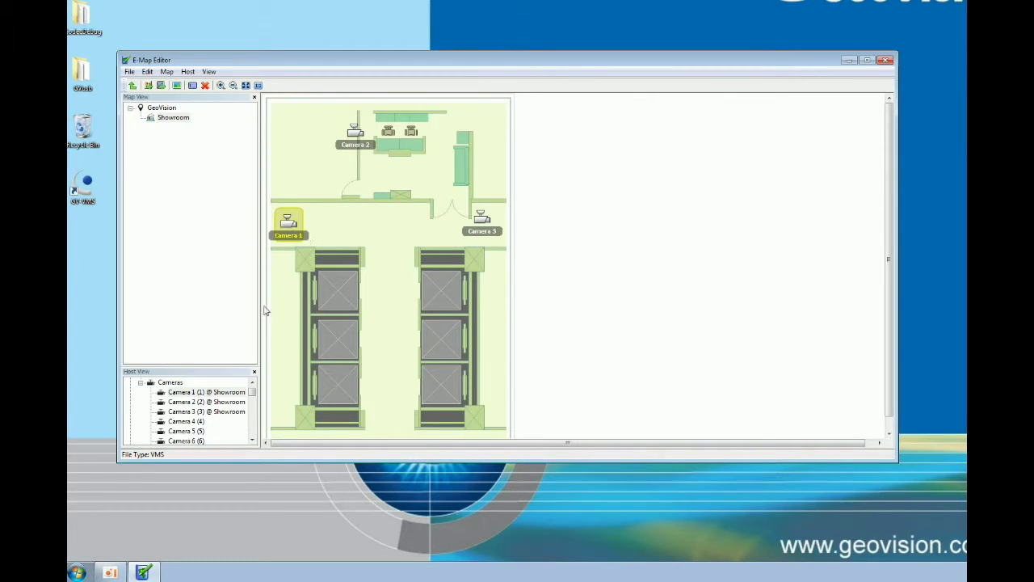
left_click_drag(199, 428, 368, 244)
left_click(338, 285)
Zoom the map in twice, then back out to its original scale
right_click(290, 237)
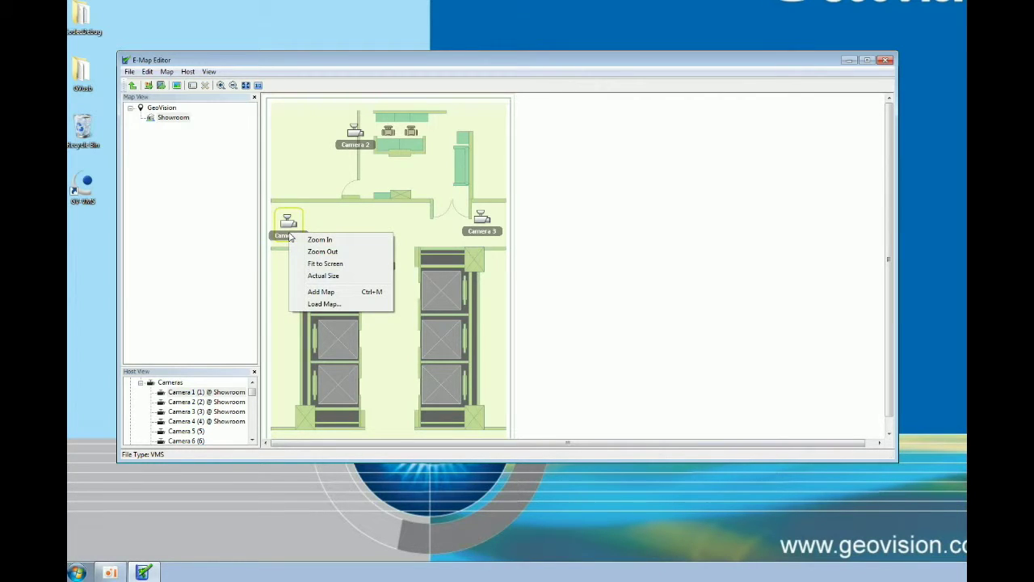
left_click(320, 240)
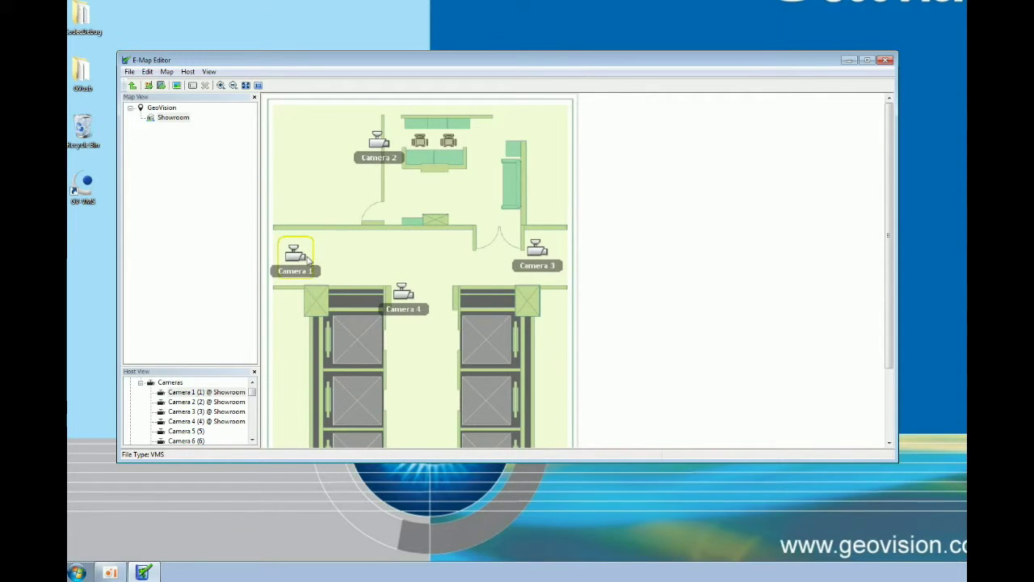
right_click(306, 257)
left_click(330, 266)
right_click(297, 297)
left_click(322, 323)
right_click(293, 265)
left_click(316, 288)
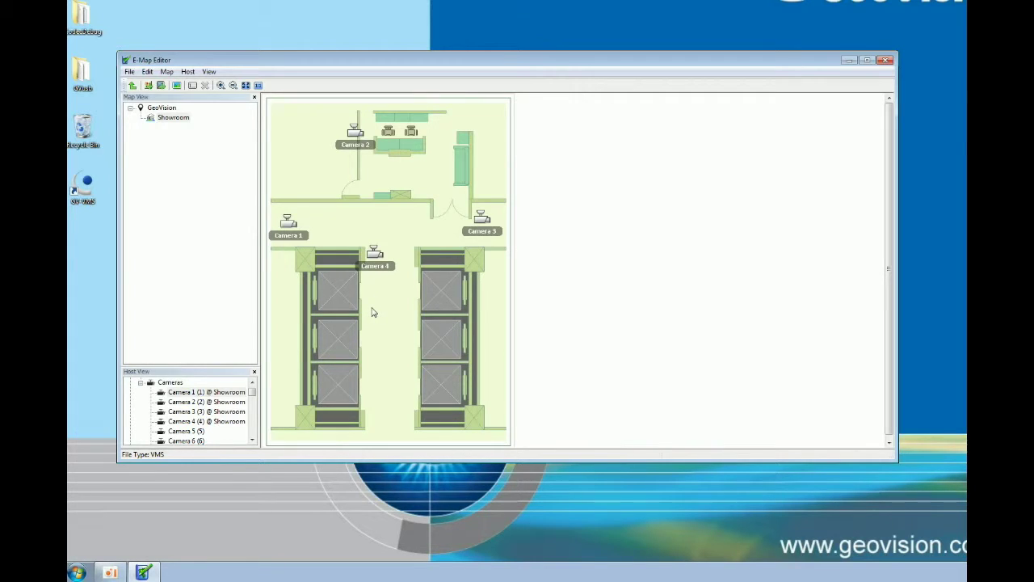
Save the Showroom map to VMS, close the E-Map Editor, and relaunch GV-VMS
left_click(132, 71)
left_click(179, 142)
left_click(886, 60)
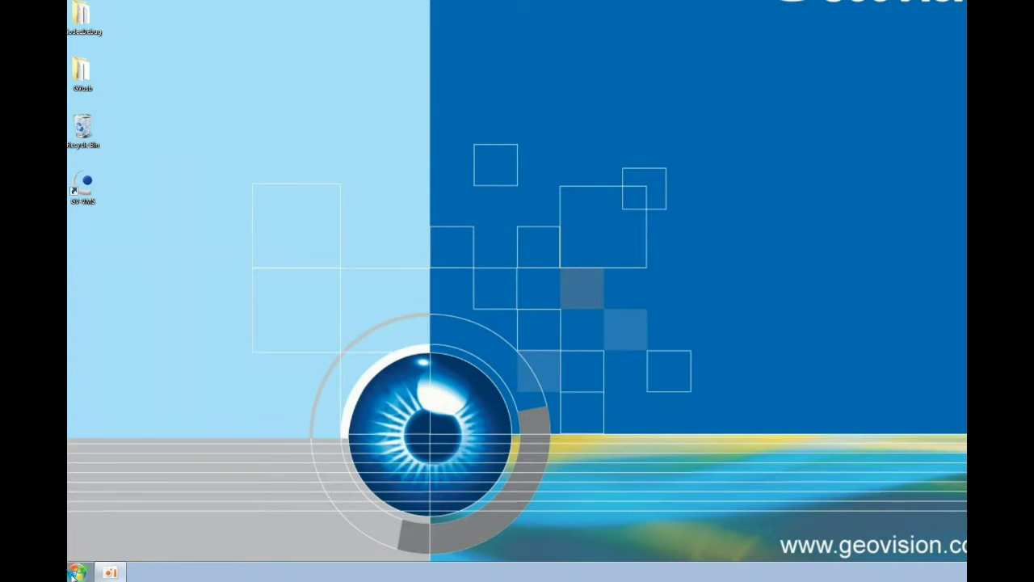
left_click(77, 572)
left_click(129, 319)
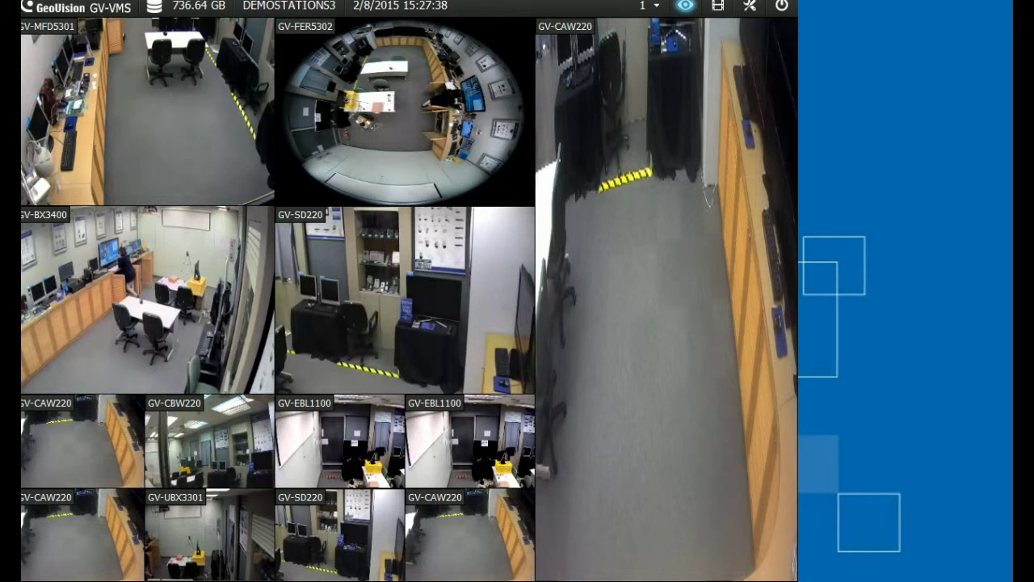
Drag the Showroom map from Content List > E-Map > GeoVision onto the GV-CAW220 tile and confirm
left_click(749, 6)
left_click(750, 6)
left_click(750, 5)
left_click(778, 32)
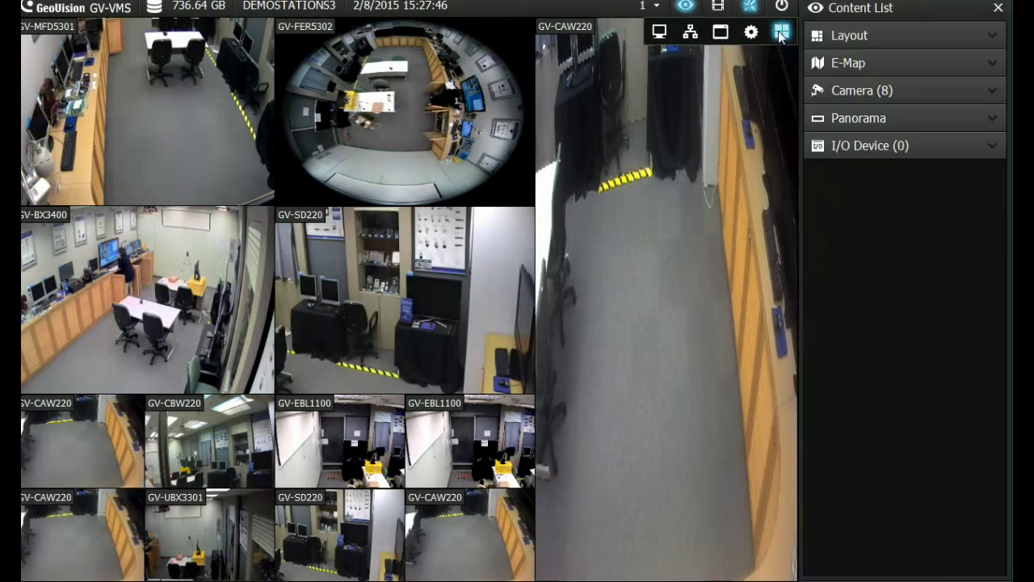
left_click(848, 63)
left_click(845, 121)
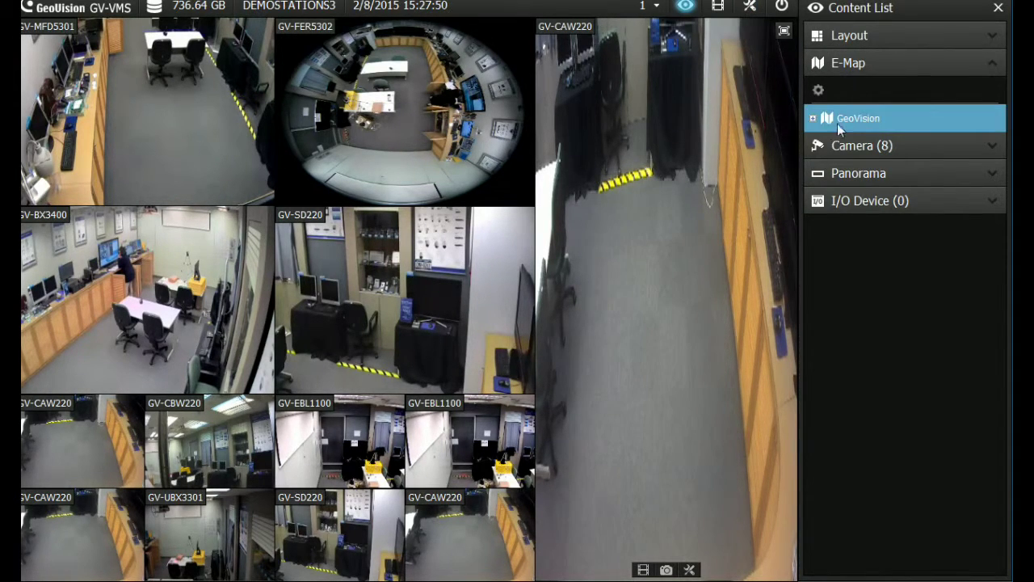
left_click(813, 118)
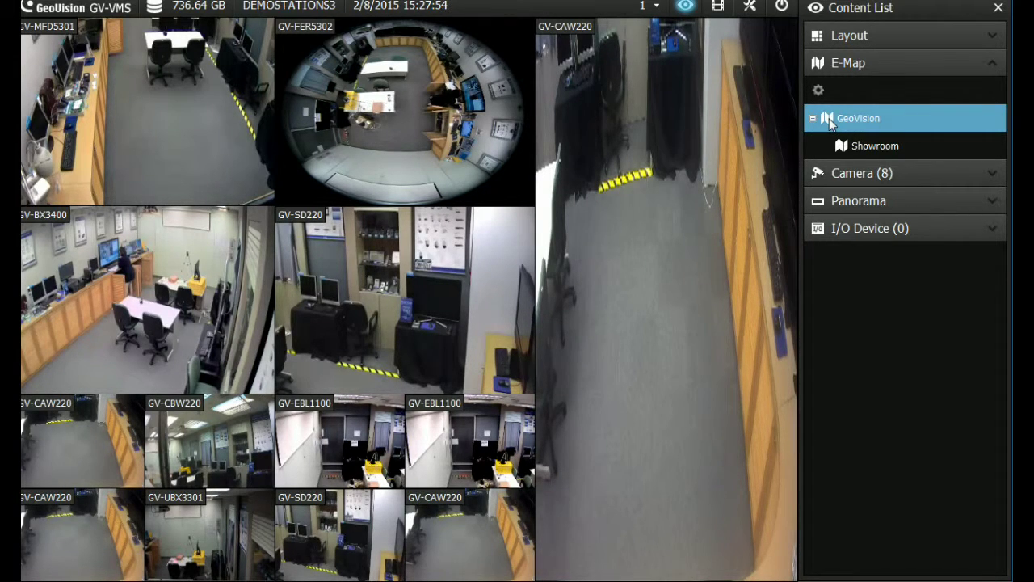
left_click(871, 146)
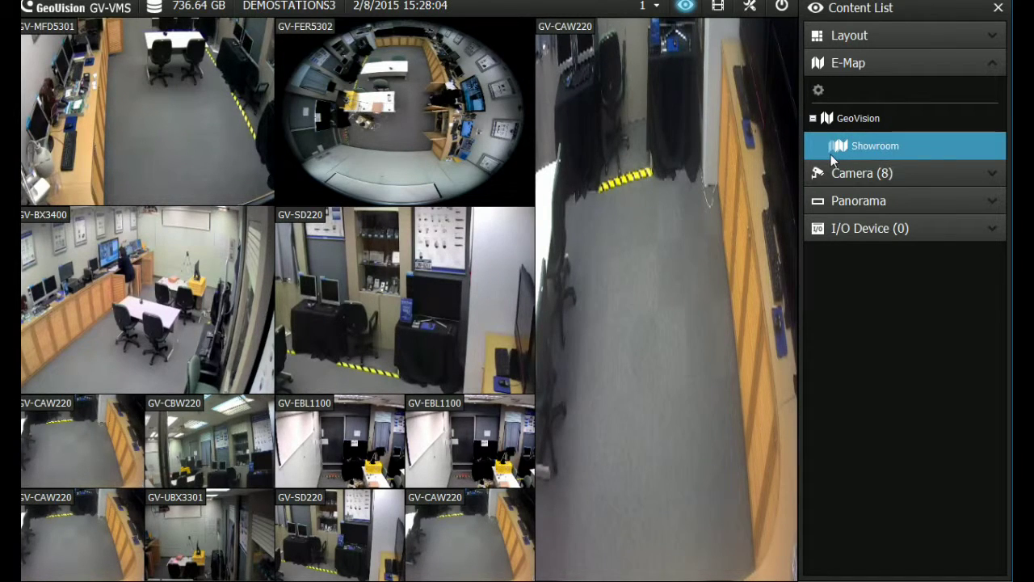
left_click_drag(830, 155, 691, 176)
left_click_drag(632, 210, 635, 209)
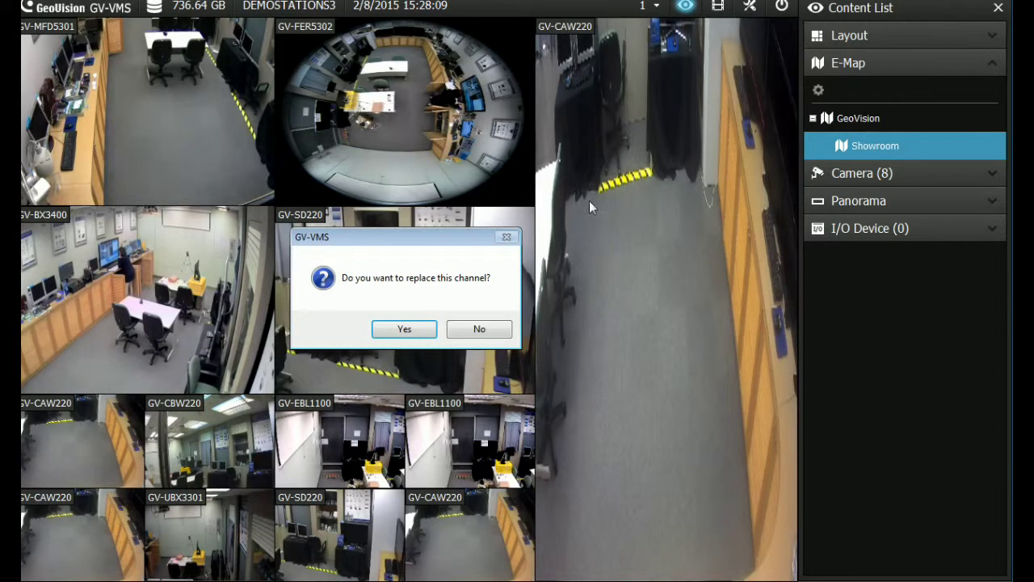
left_click(412, 331)
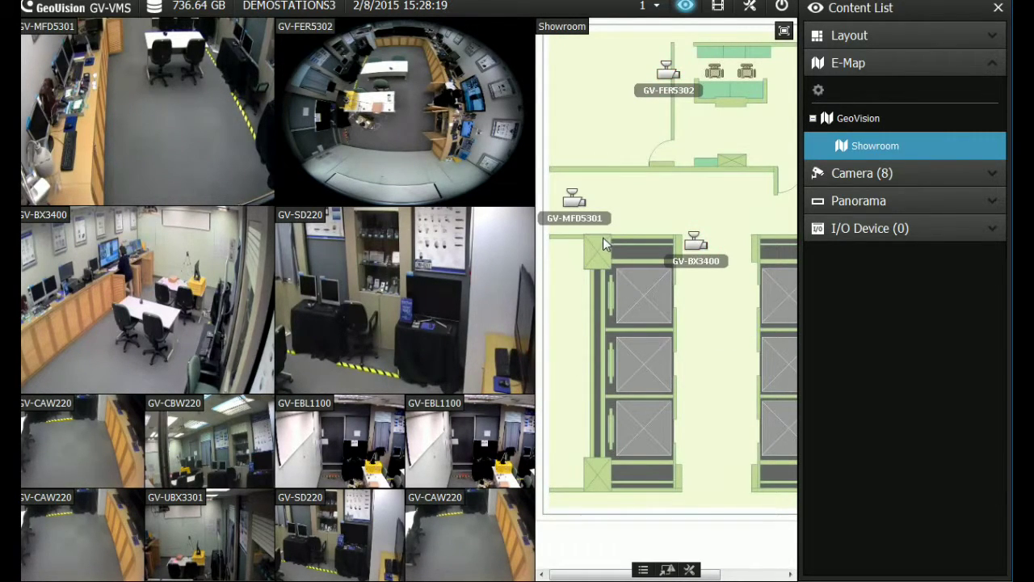
Preview the live video of each camera placed on the Showroom e-map
mouse_move(571, 208)
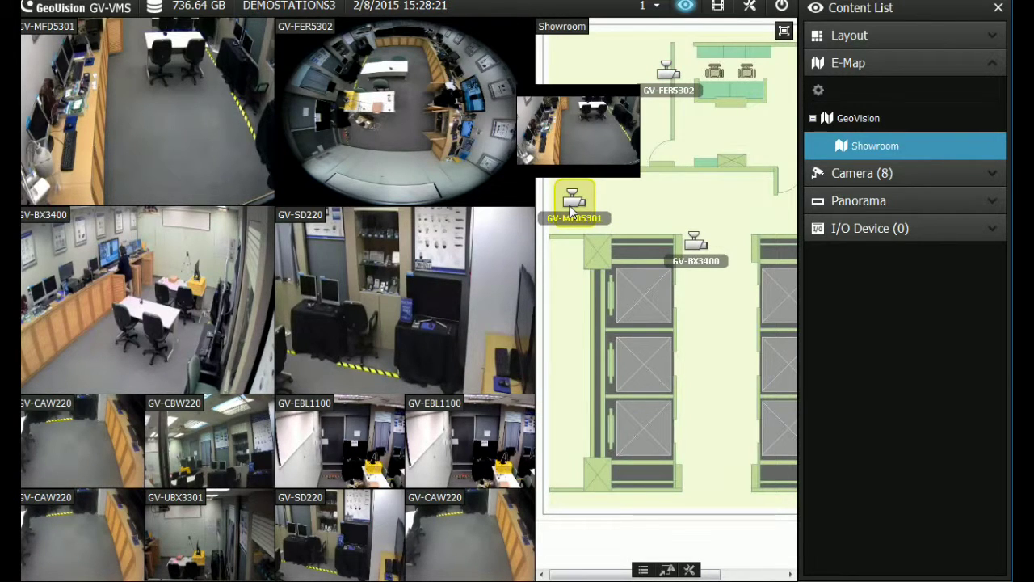
mouse_move(714, 260)
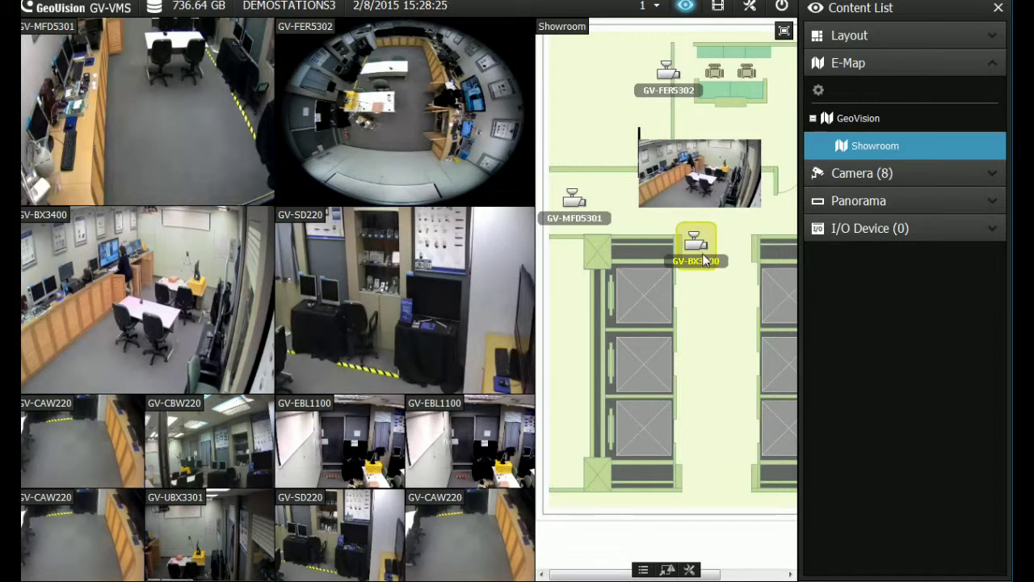
mouse_move(668, 93)
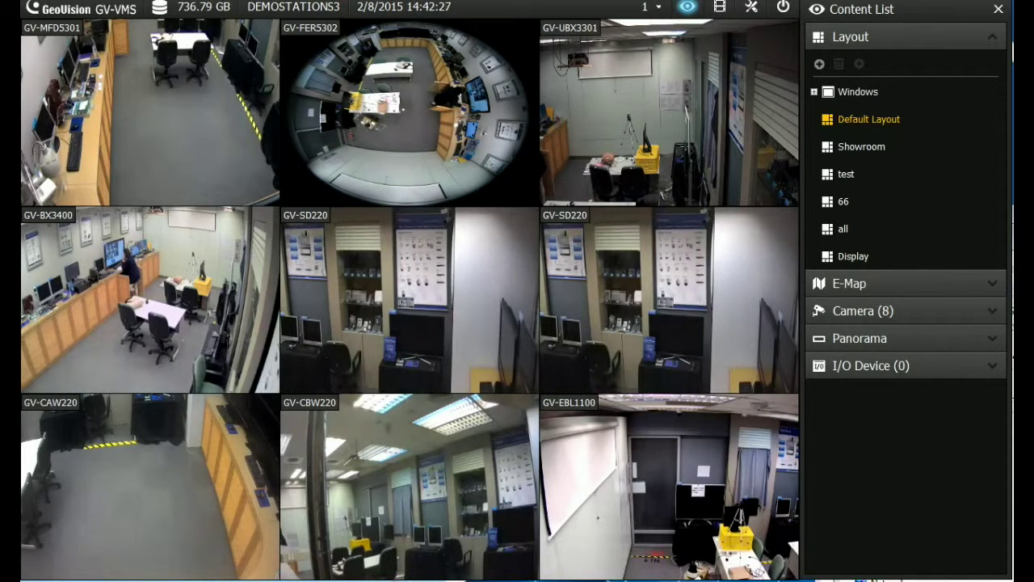
Select the Windows layout group and enable PTZ Control on the GV-SD220 camera tile
left_click(822, 102)
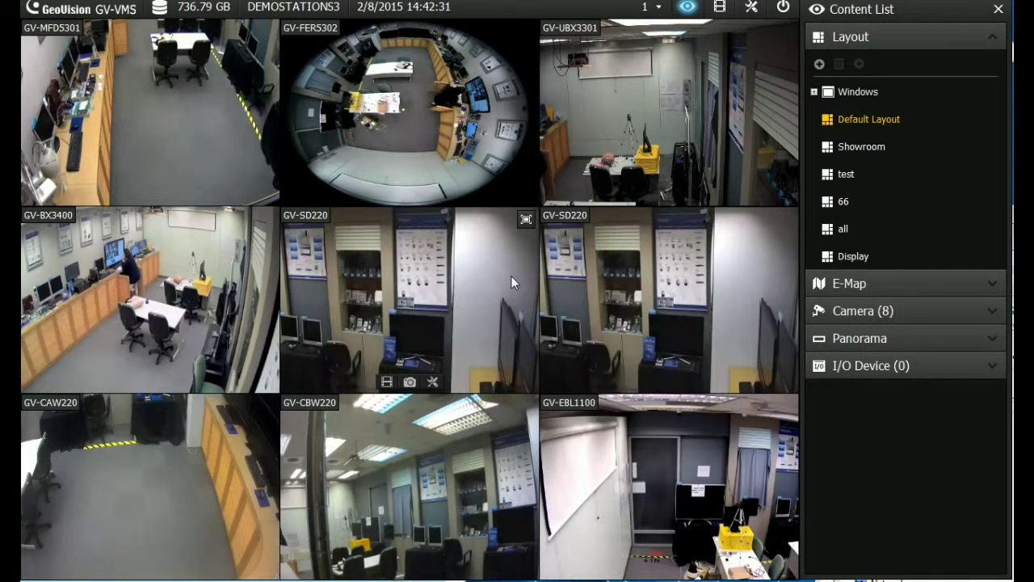
left_click(434, 381)
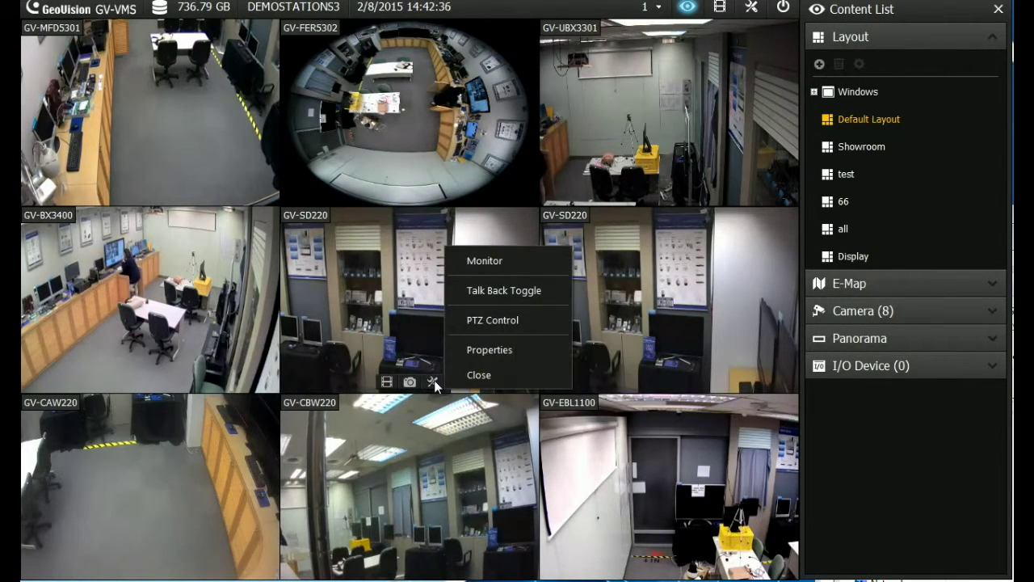
left_click(488, 320)
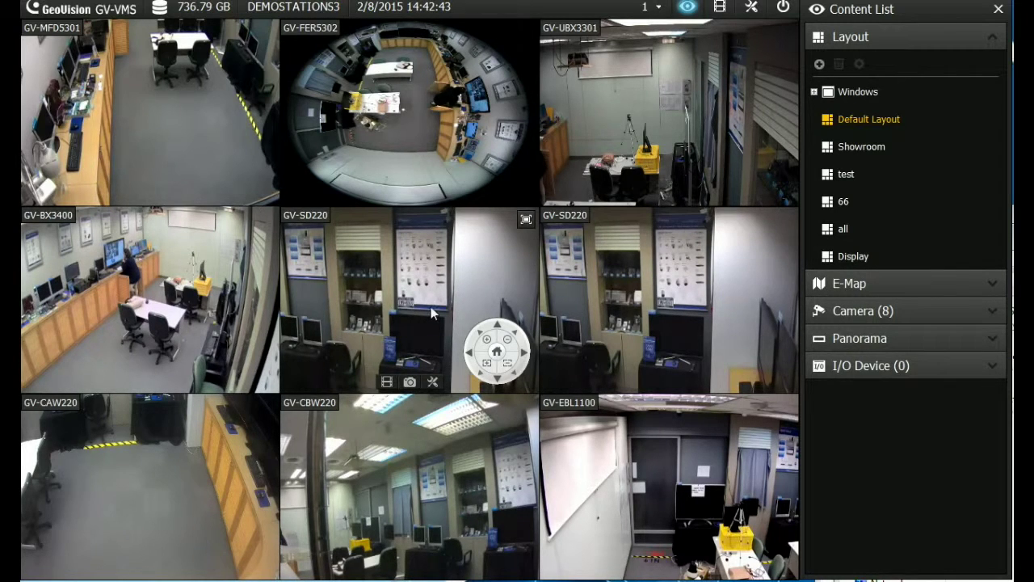
Maximize the GV-SD220 view and set the camera to Random Move
left_click(525, 218)
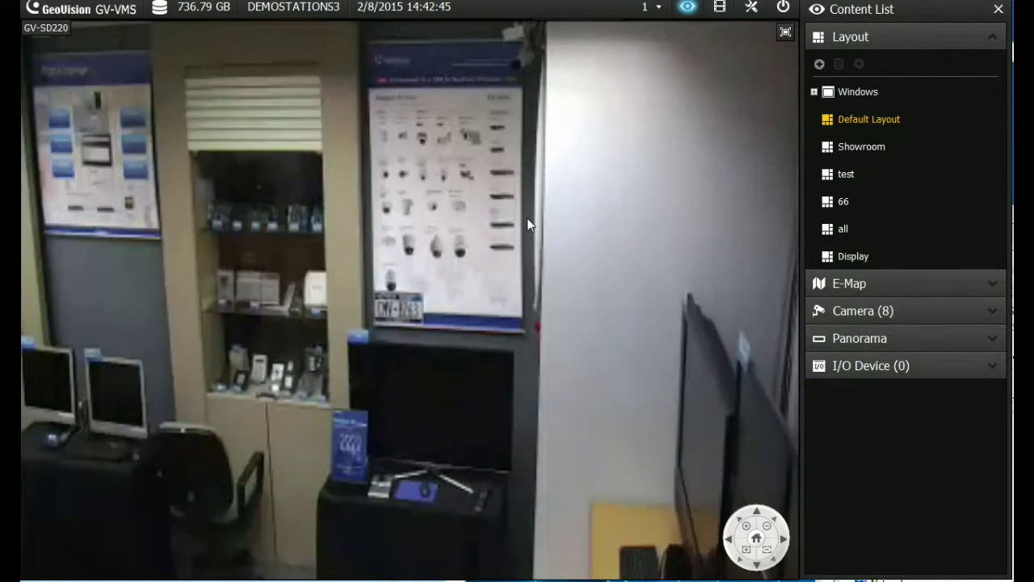
mouse_move(526, 220)
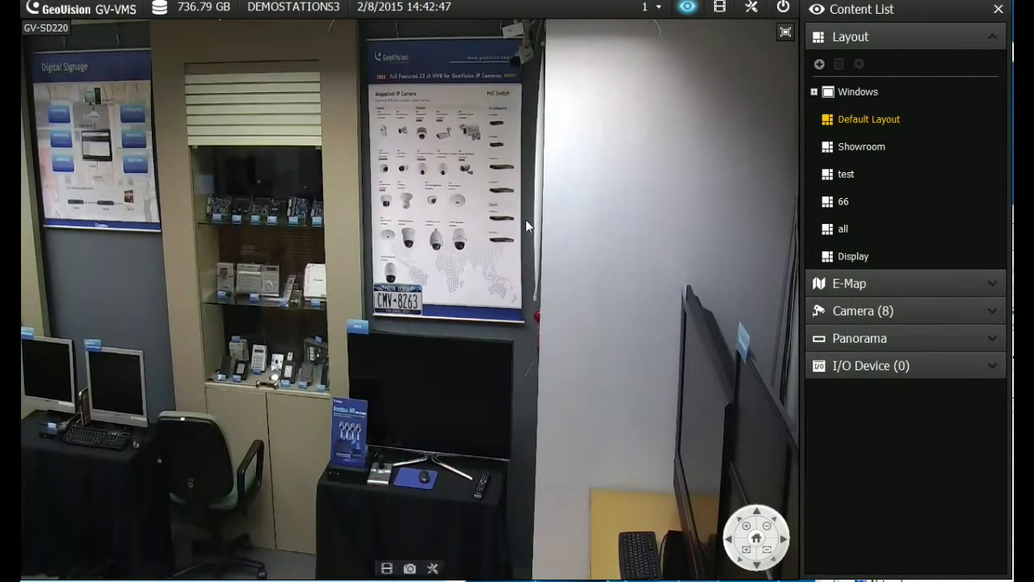
right_click(319, 183)
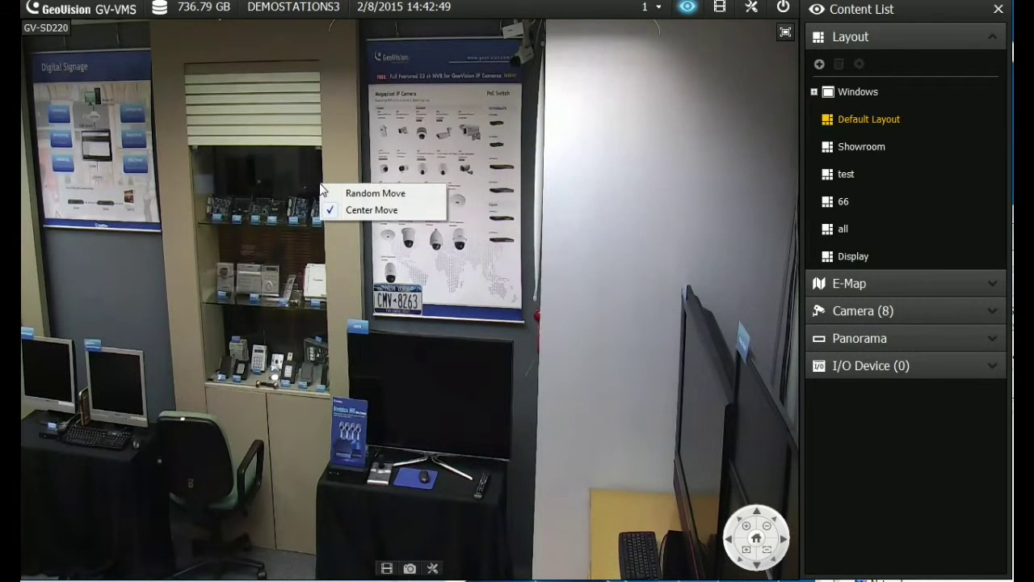
left_click(375, 194)
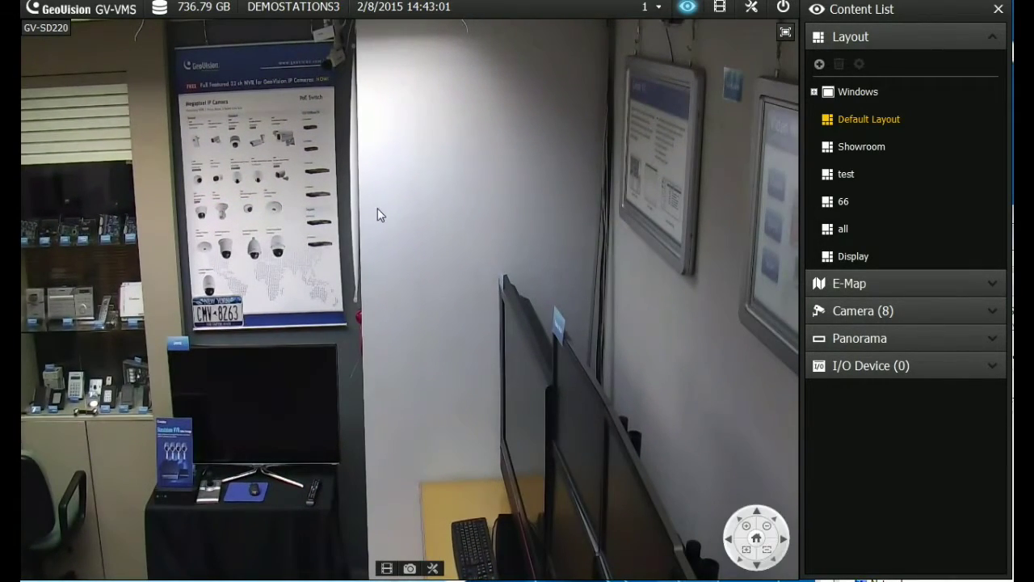
Steer the PTZ camera down-left, up-left, left and right across the showroom
left_click_drag(377, 207, 200, 349)
left_click_drag(164, 212, 134, 111)
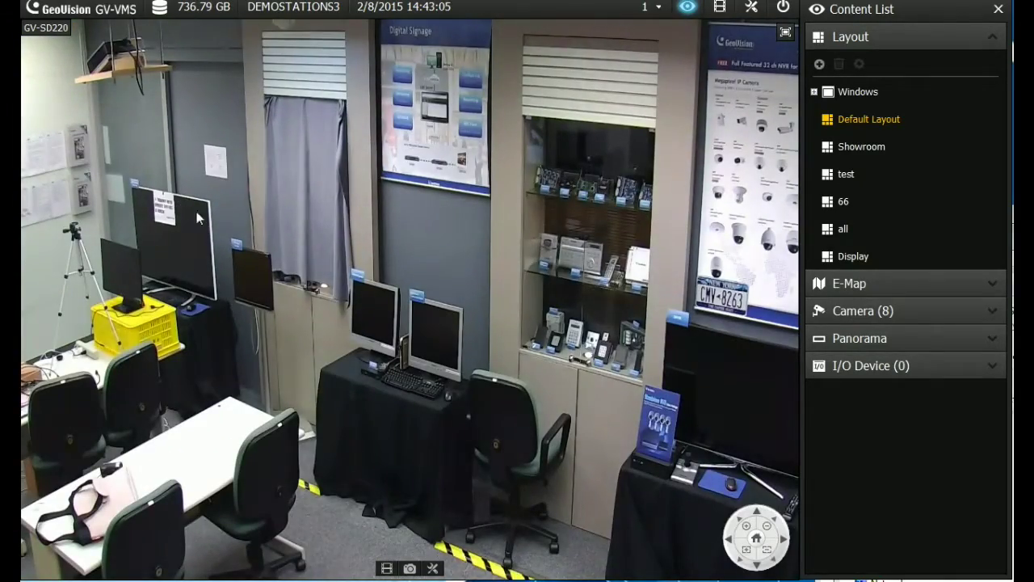
left_click_drag(123, 239, 64, 257)
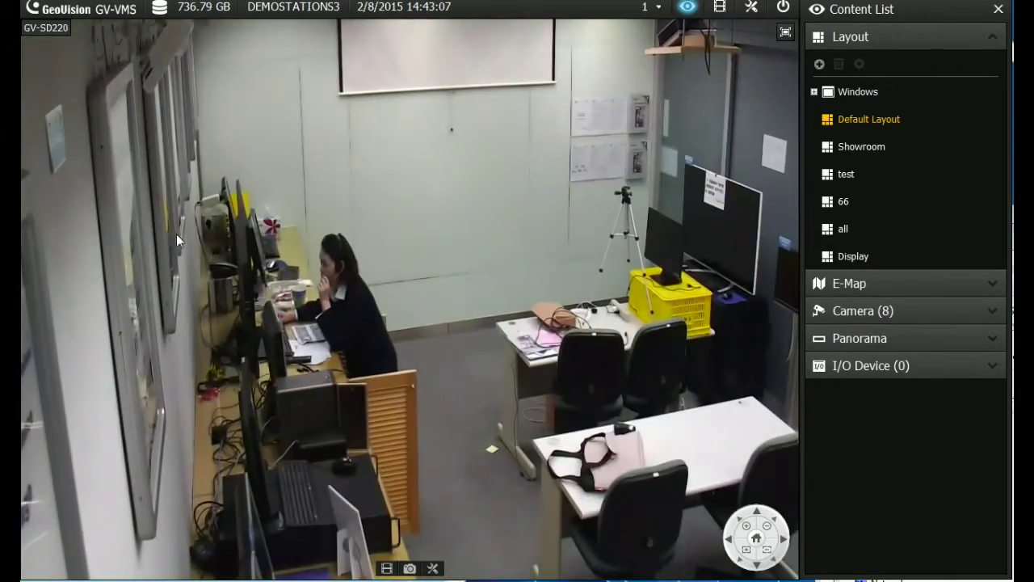
left_click_drag(663, 304, 768, 265)
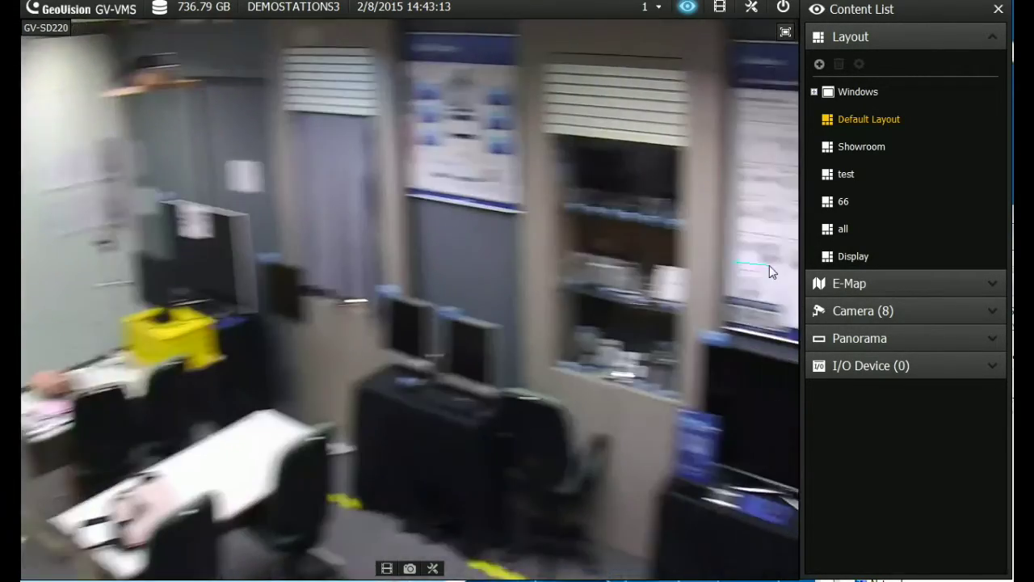
Switch GV-SD220 to Center Move, zoom out, and box-zoom onto the Standalone NVR brochure
right_click(400, 257)
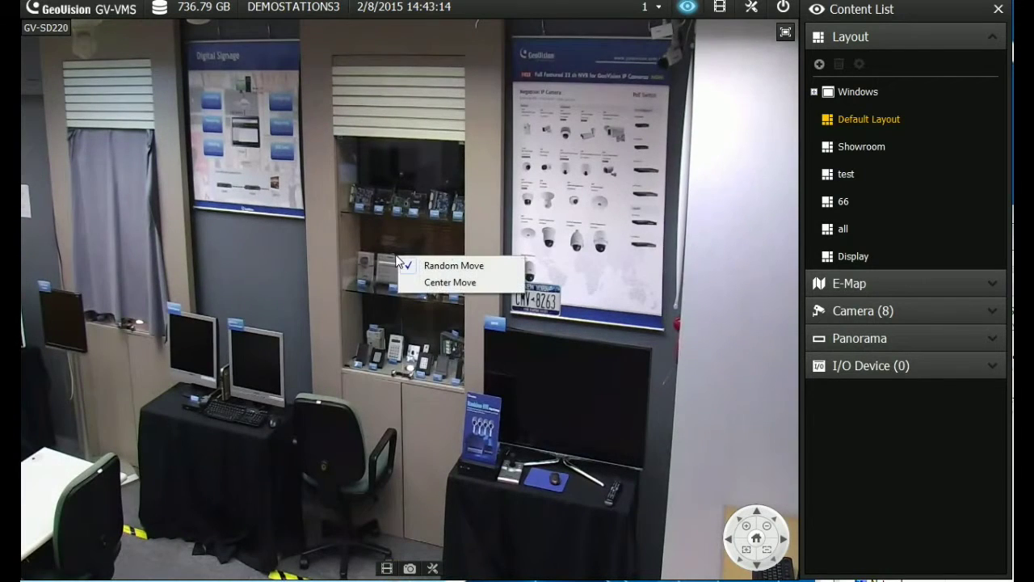
left_click(451, 286)
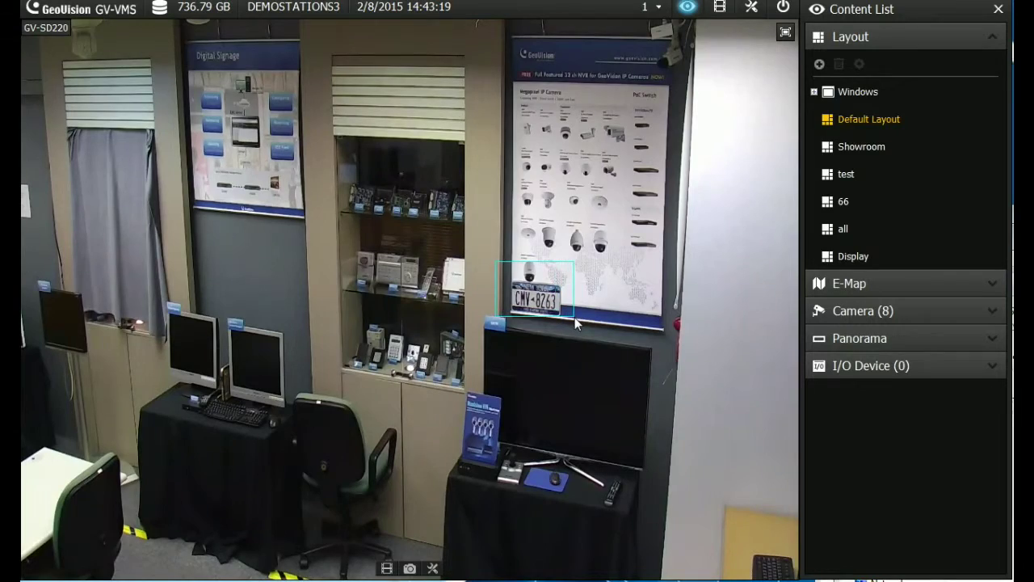
scroll(574, 316, "up", 3)
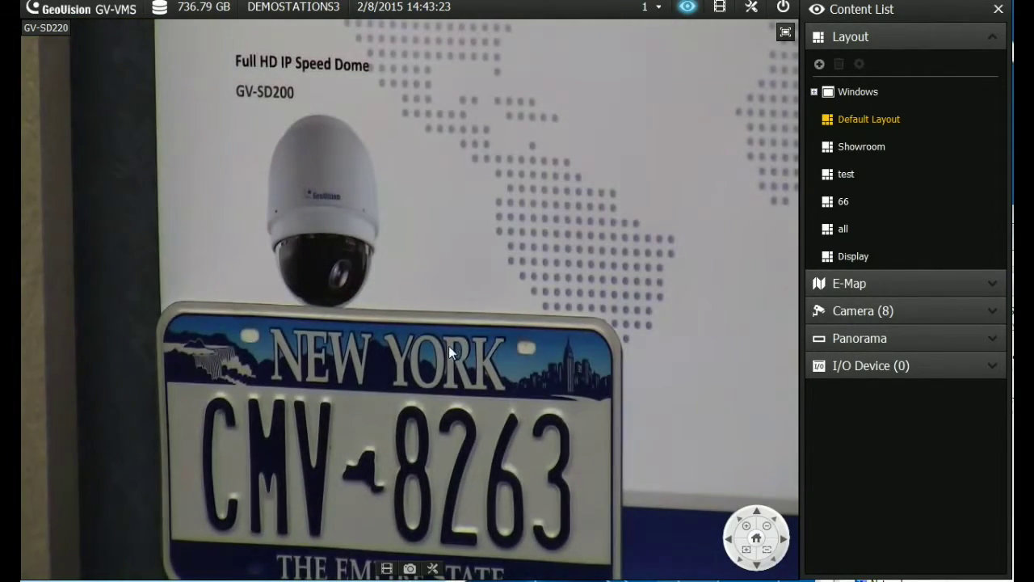
left_click(767, 527)
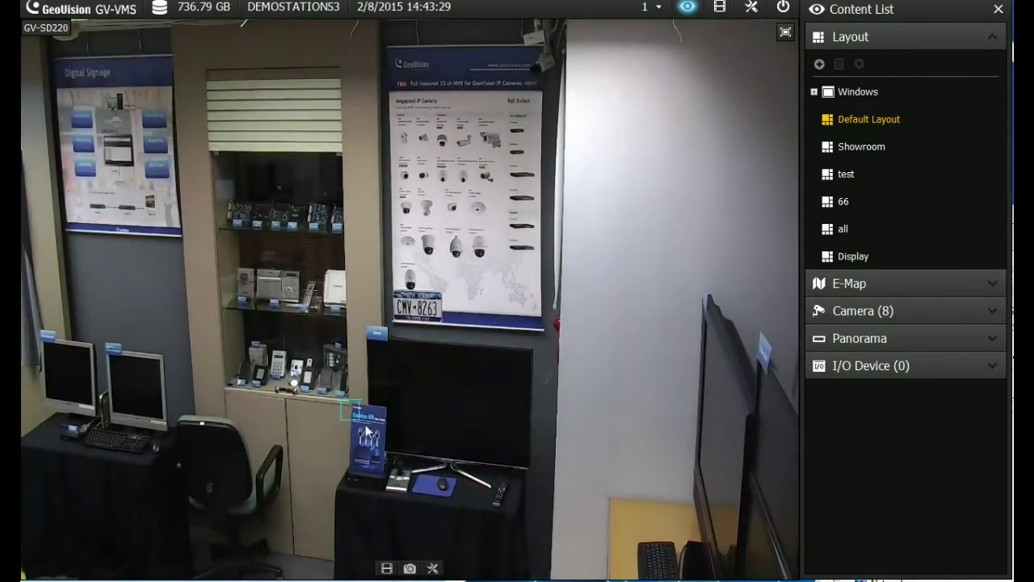
left_click_drag(341, 400, 395, 443)
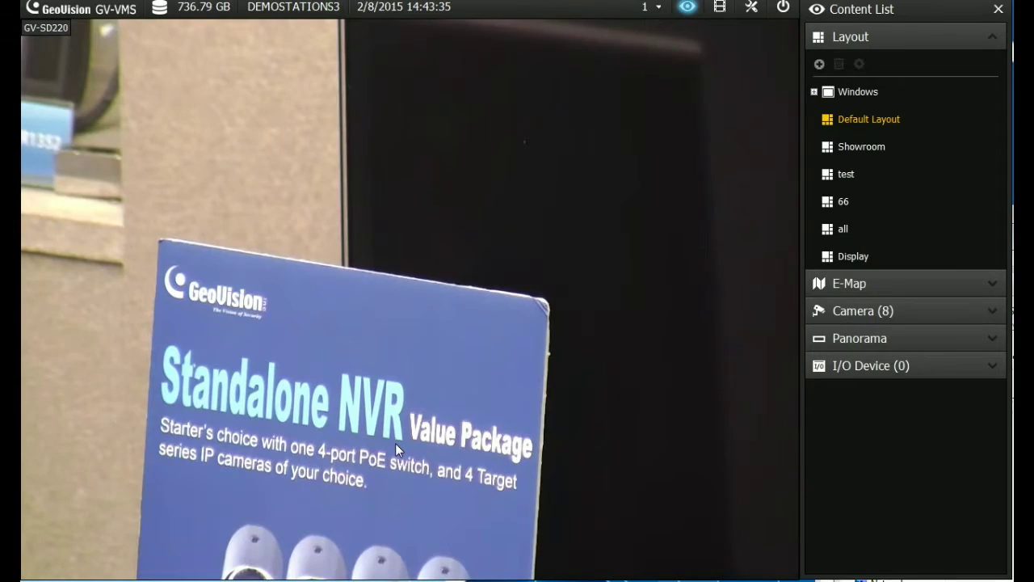
left_click(767, 526)
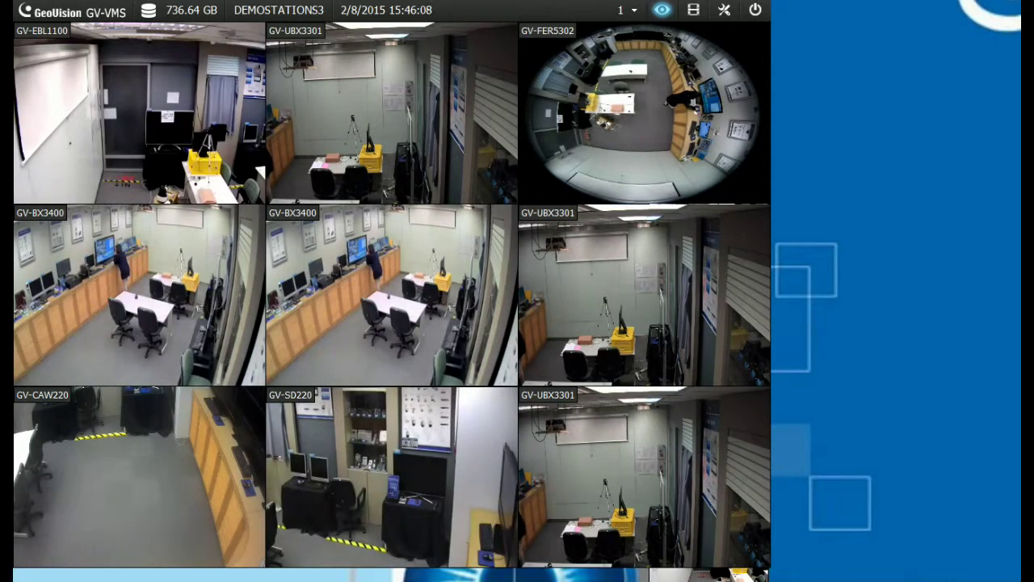
Open the Fisheye Settings for the GV-FER5302 camera from the Content List
left_click(724, 9)
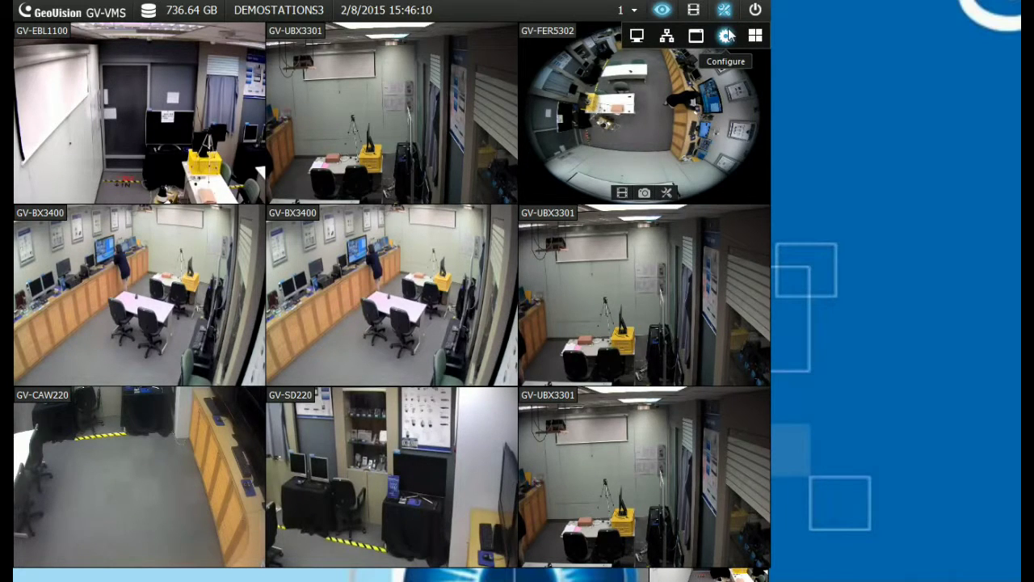
left_click(754, 35)
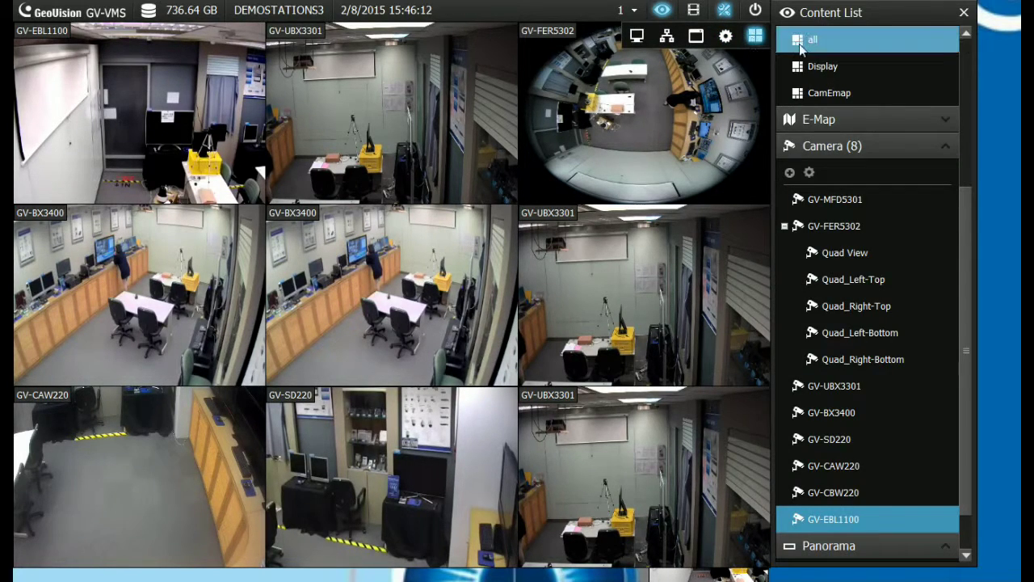
left_click(834, 226)
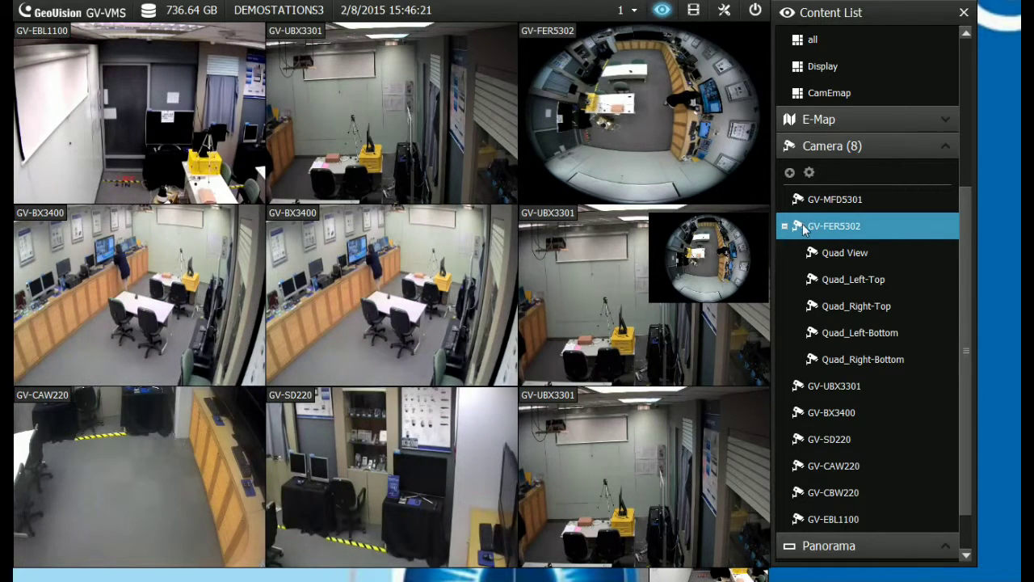
right_click(798, 230)
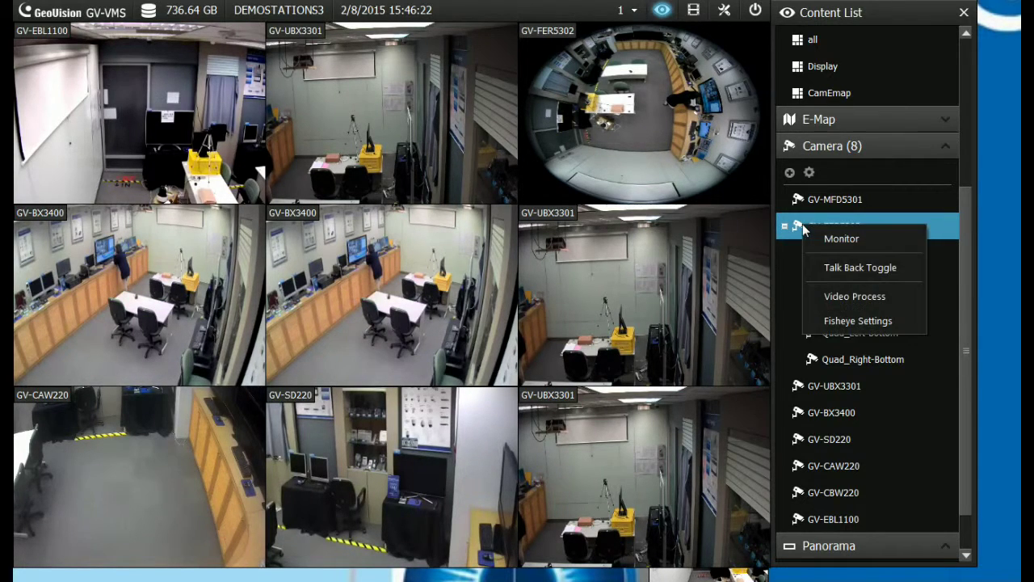
left_click(851, 321)
Try the quad view and 360-degree fisheye modes on the GV-FER5302 preview
left_click_drag(790, 218, 507, 59)
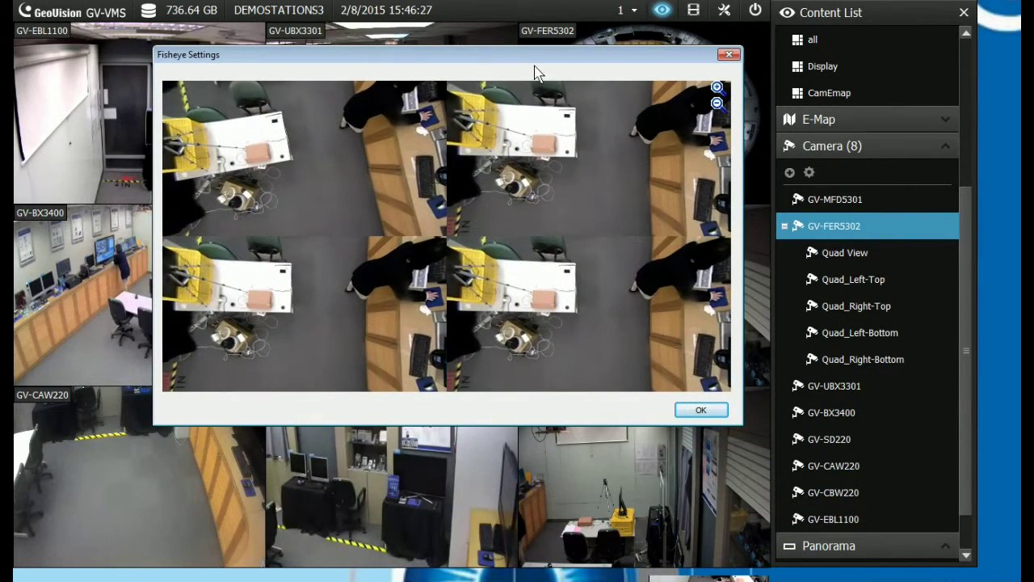
right_click(172, 87)
mouse_move(206, 104)
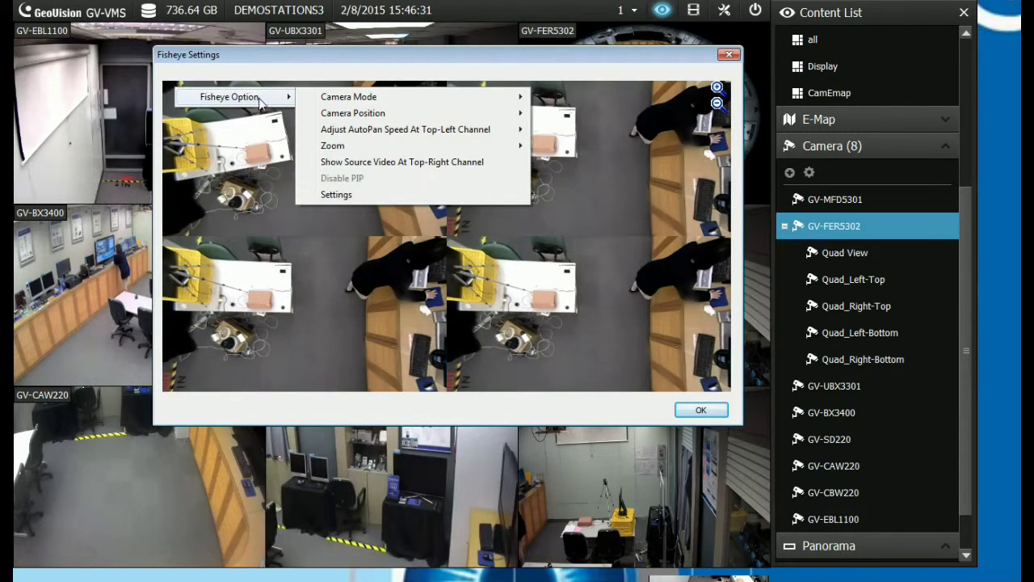
mouse_move(339, 101)
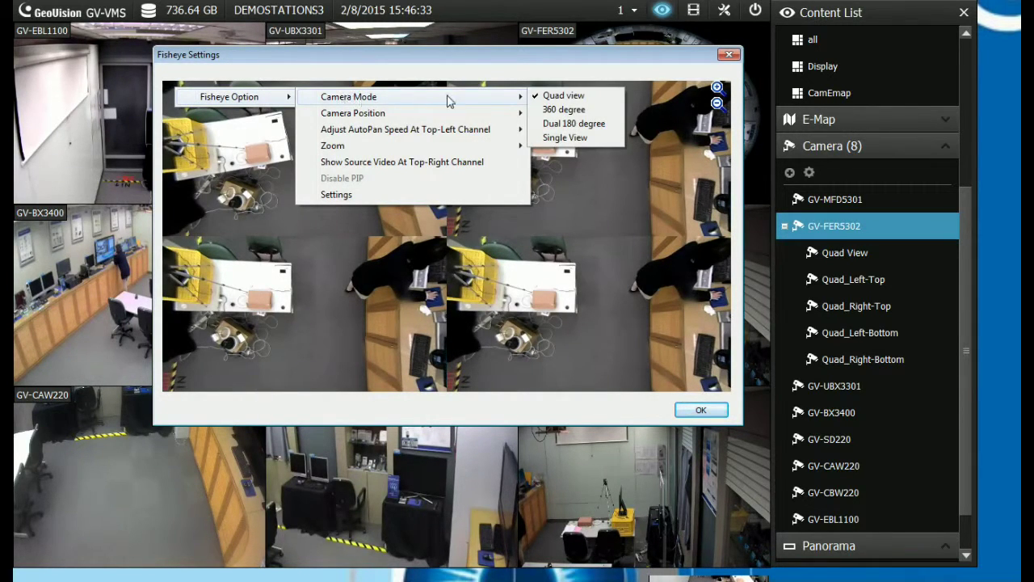
left_click(540, 100)
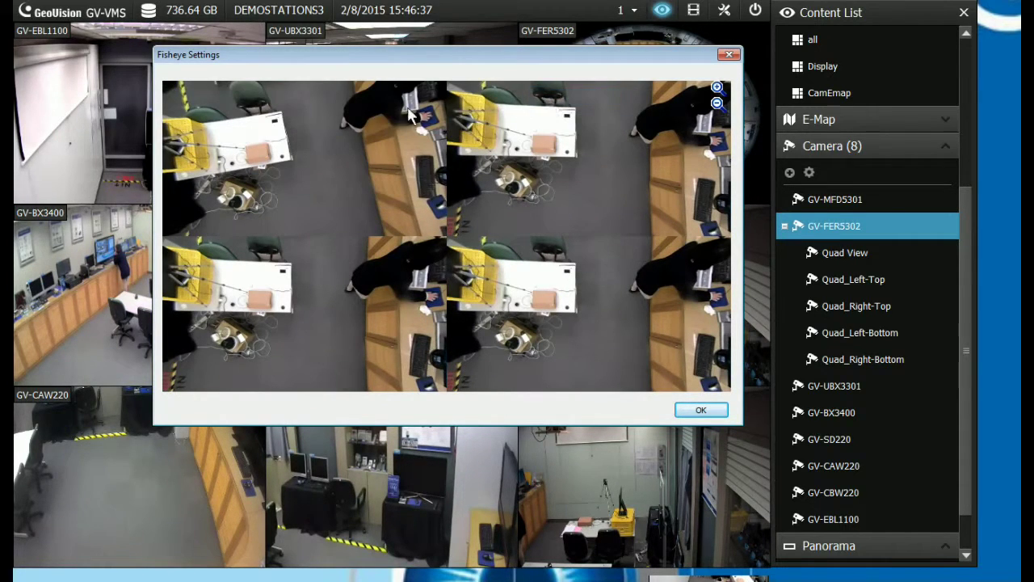
right_click(278, 118)
mouse_move(314, 124)
mouse_move(491, 129)
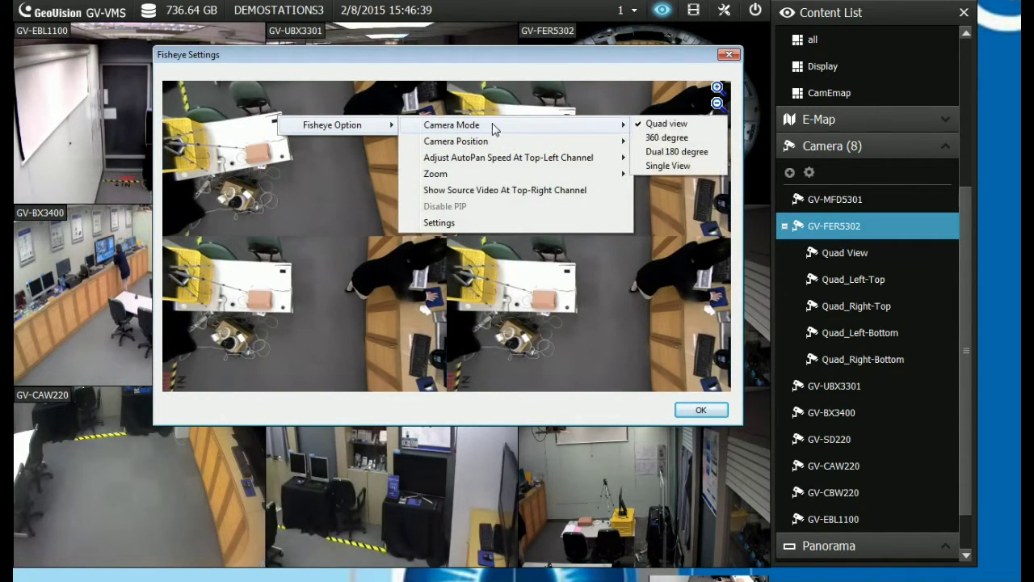
left_click(657, 139)
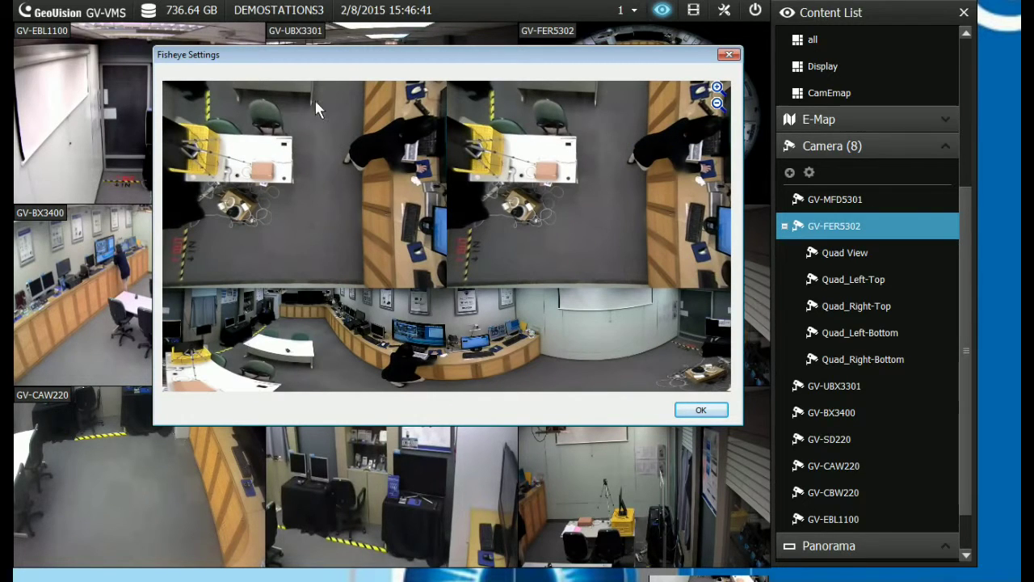
Try the dual 180-degree panoramic and single view fisheye modes
right_click(207, 98)
mouse_move(279, 109)
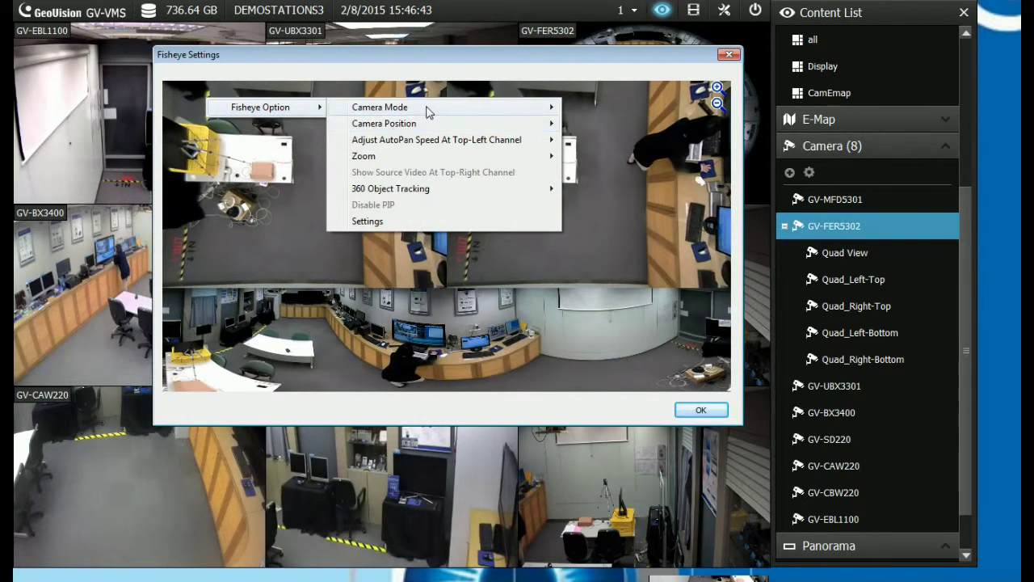
mouse_move(424, 108)
left_click(586, 135)
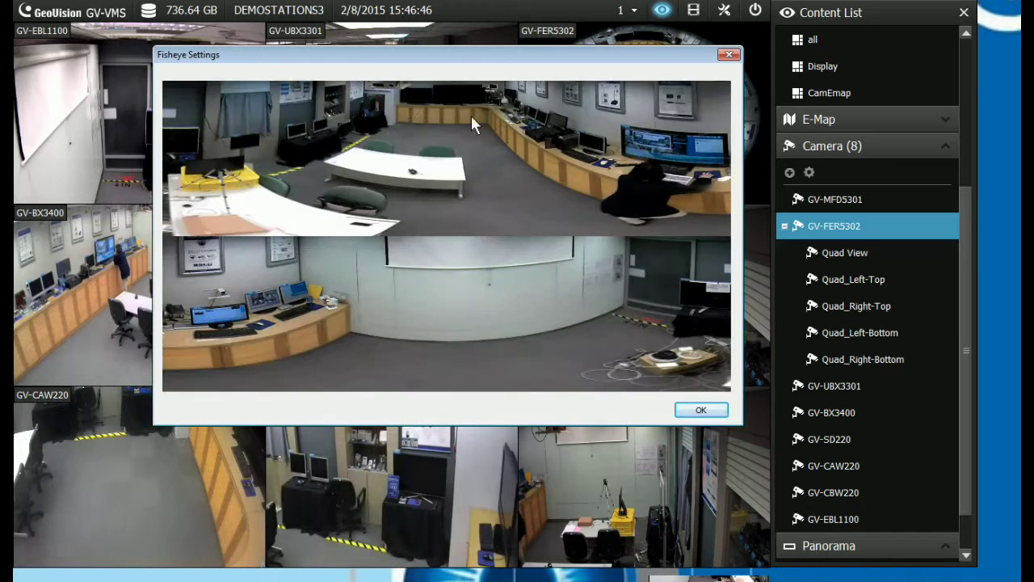
right_click(209, 102)
mouse_move(267, 113)
mouse_move(388, 113)
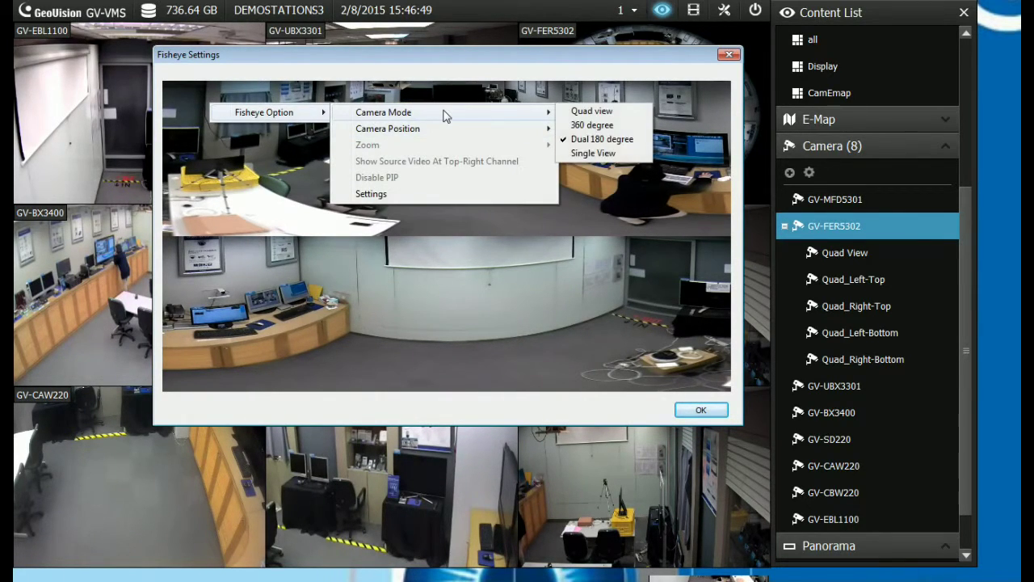
left_click(580, 151)
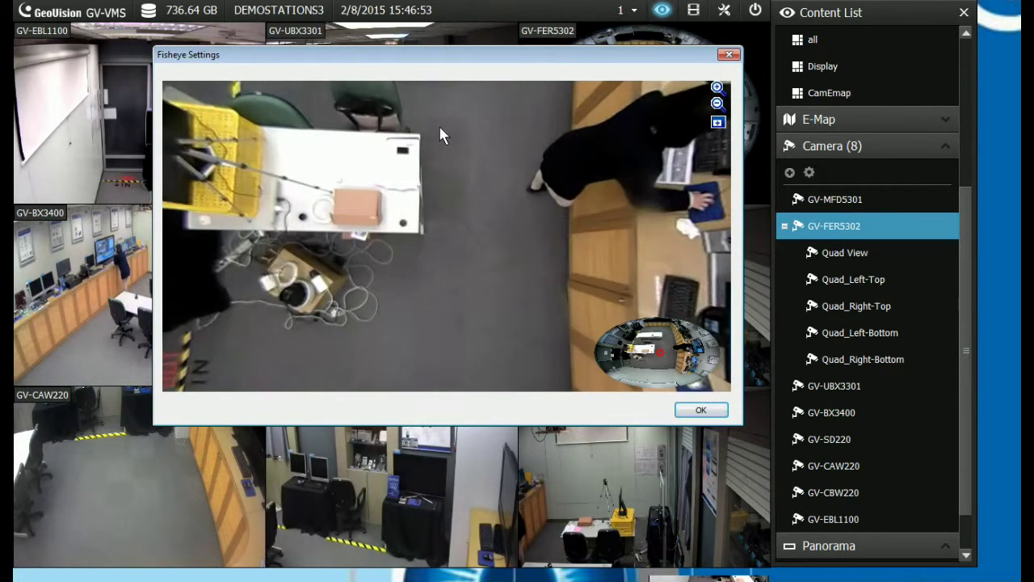
Settle on 360-degree camera mode and confirm the Fisheye Settings
right_click(190, 104)
mouse_move(278, 119)
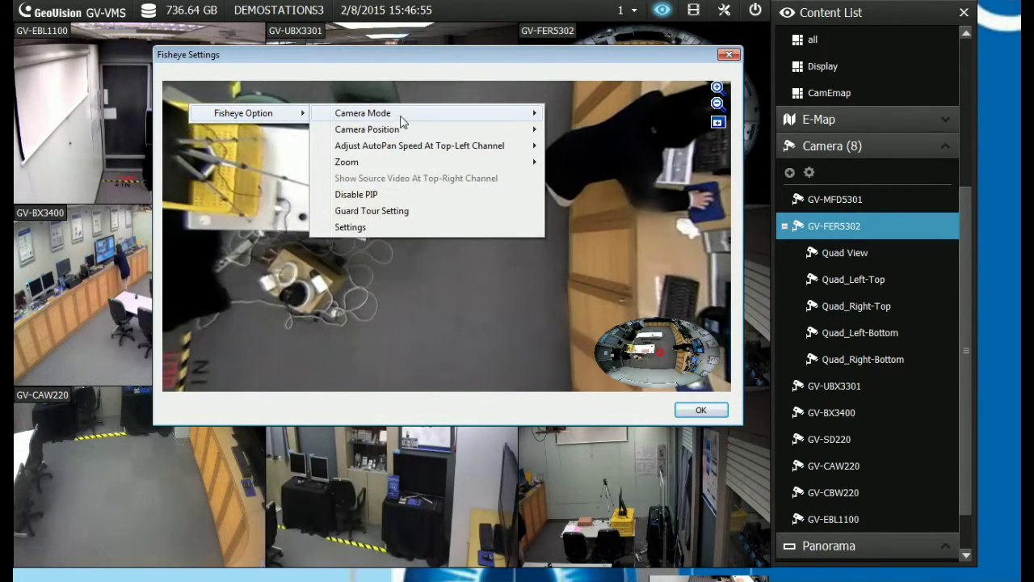
mouse_move(420, 119)
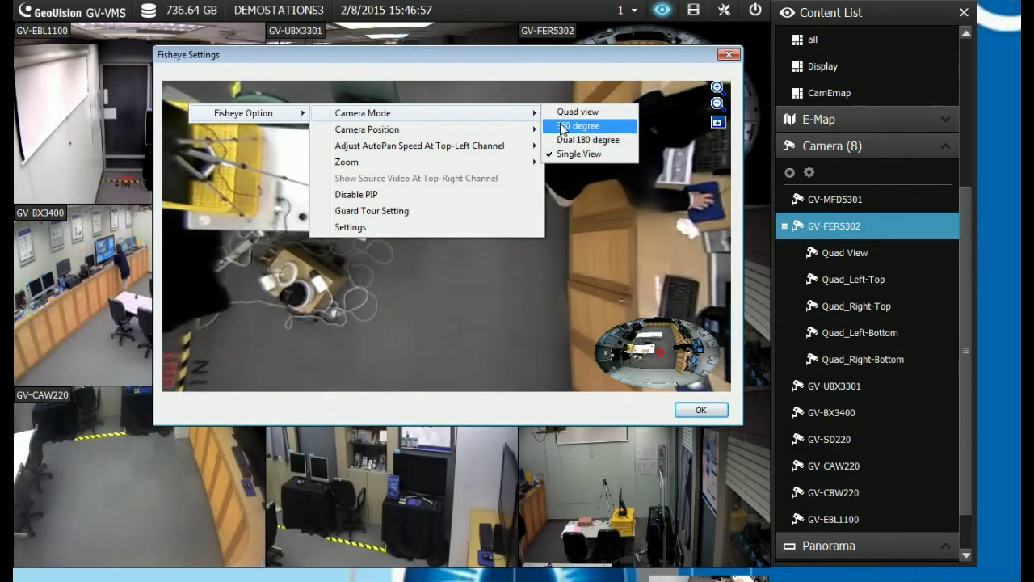
left_click(566, 126)
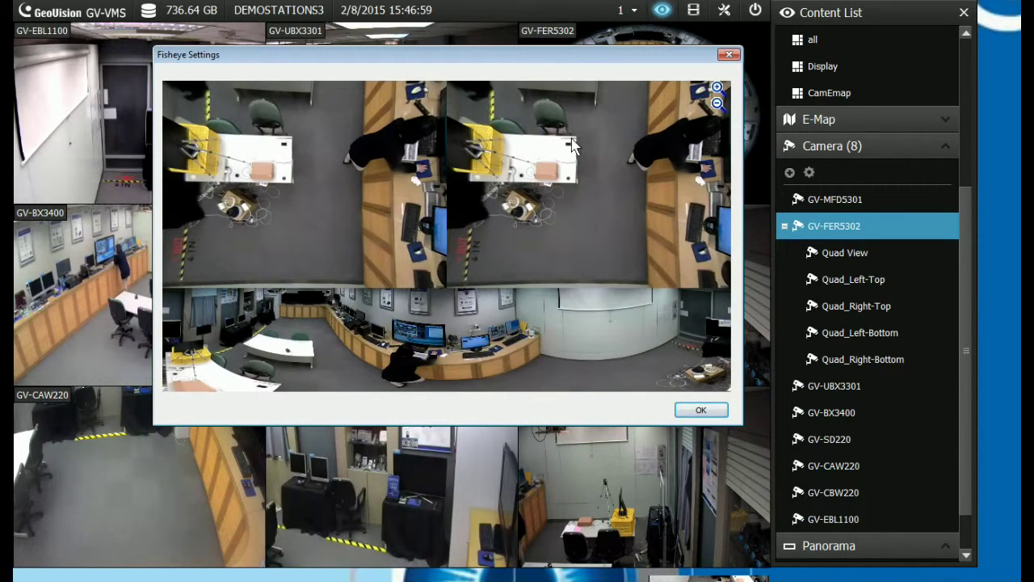
left_click(696, 411)
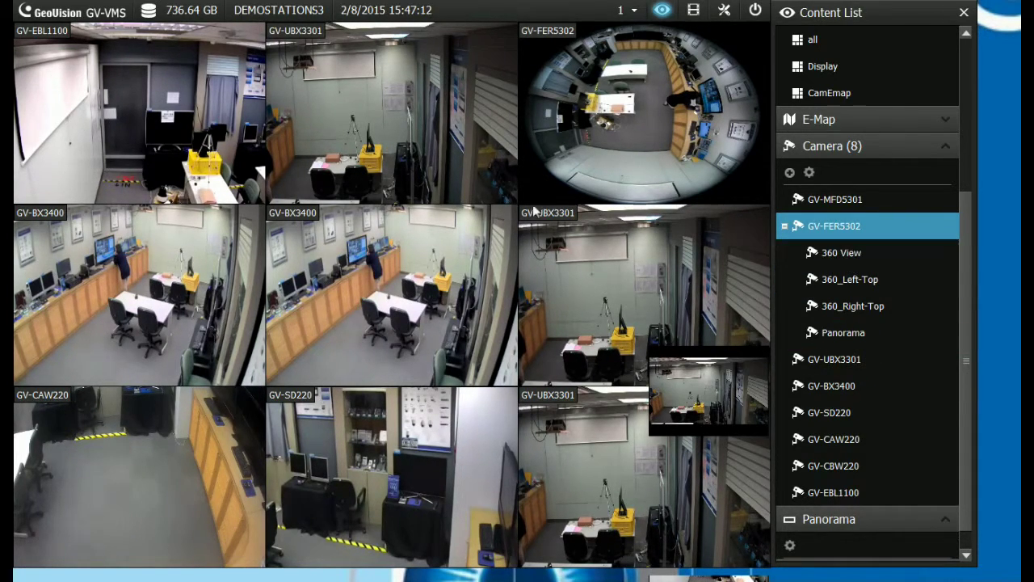
Put 360 View on the top-middle GV-UBX3301 tile and rotate its dewarped image
mouse_move(866, 253)
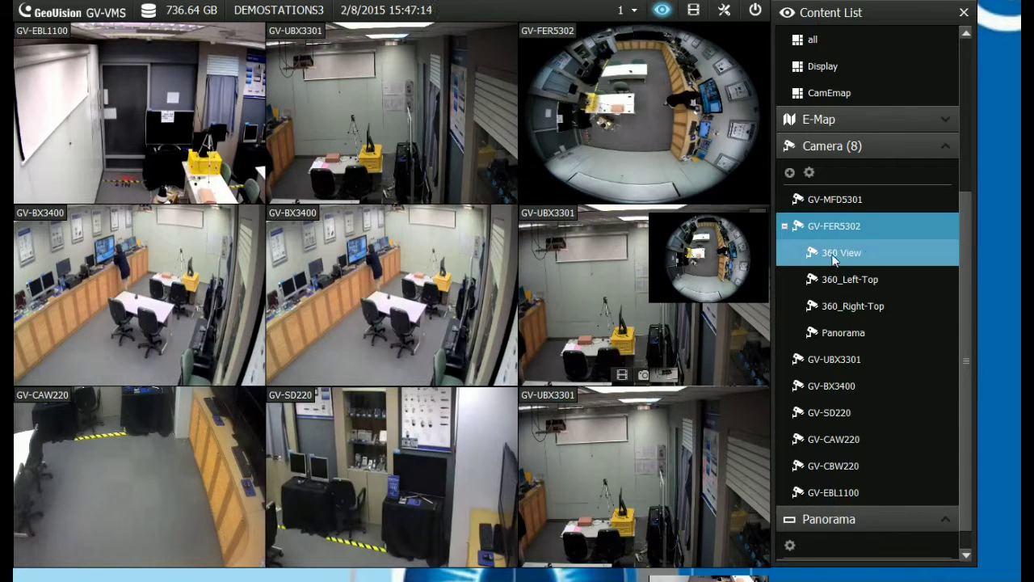
left_click(837, 256)
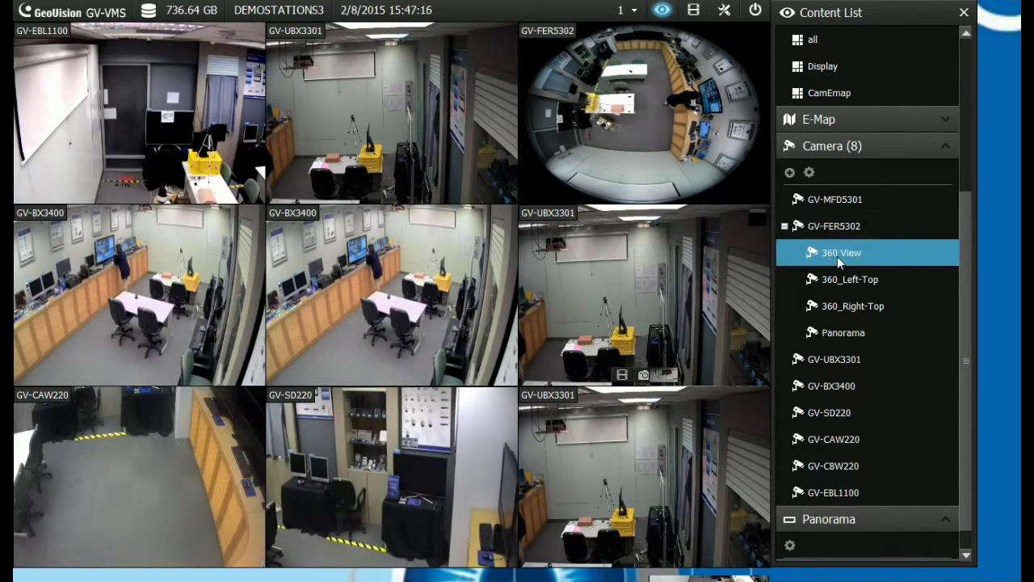
left_click_drag(394, 144, 349, 109)
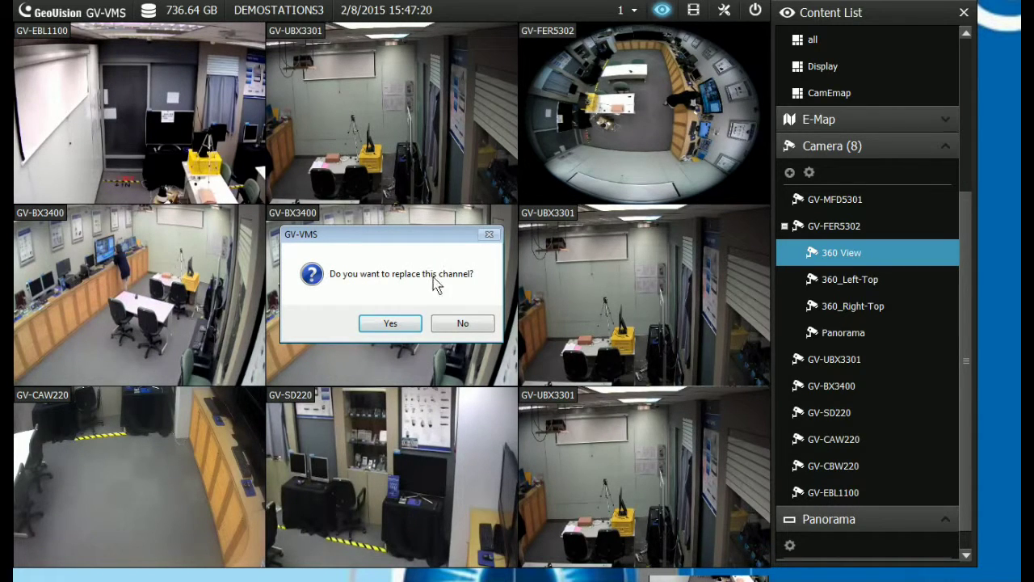
left_click(392, 323)
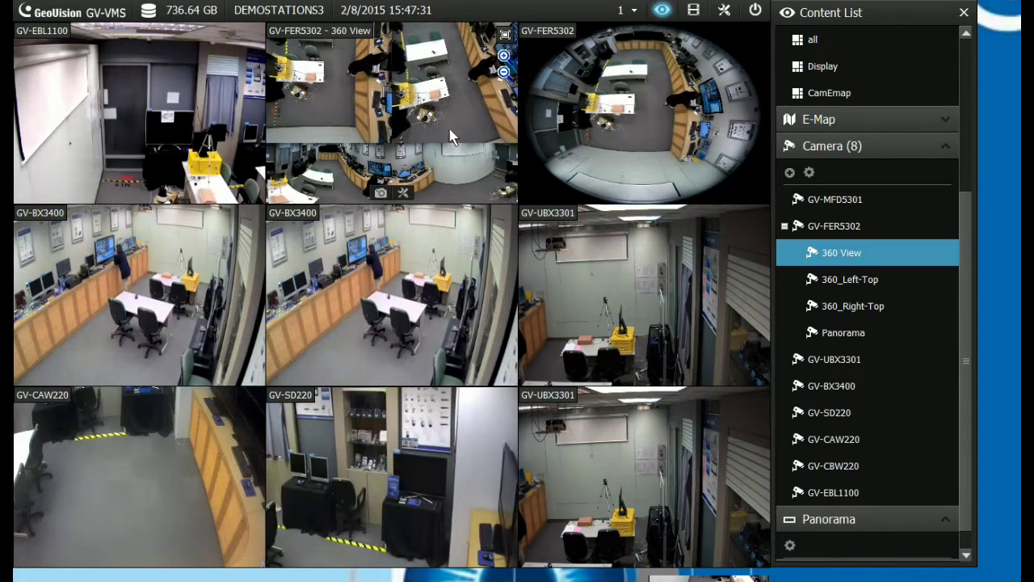
left_click_drag(454, 121, 482, 93)
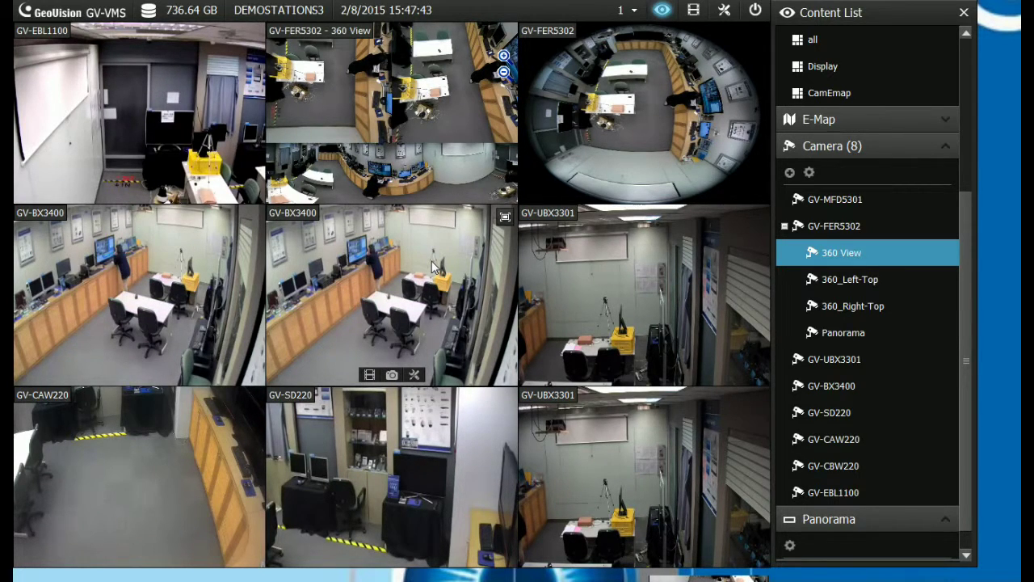
Place 360_Left-Top in the centre tile and 360_Right-Top in the right-middle tile
left_click(853, 283)
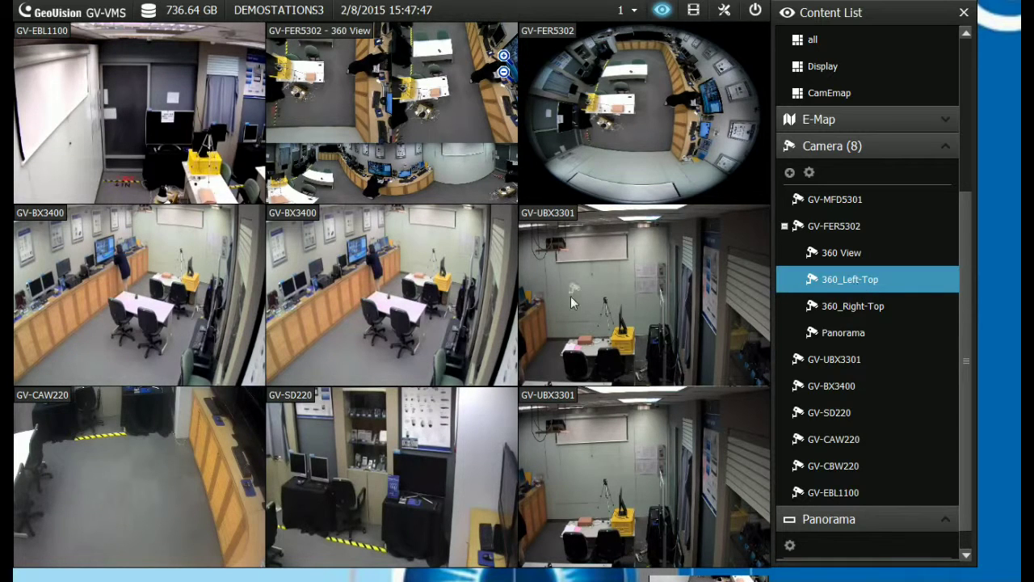
left_click_drag(391, 303, 391, 303)
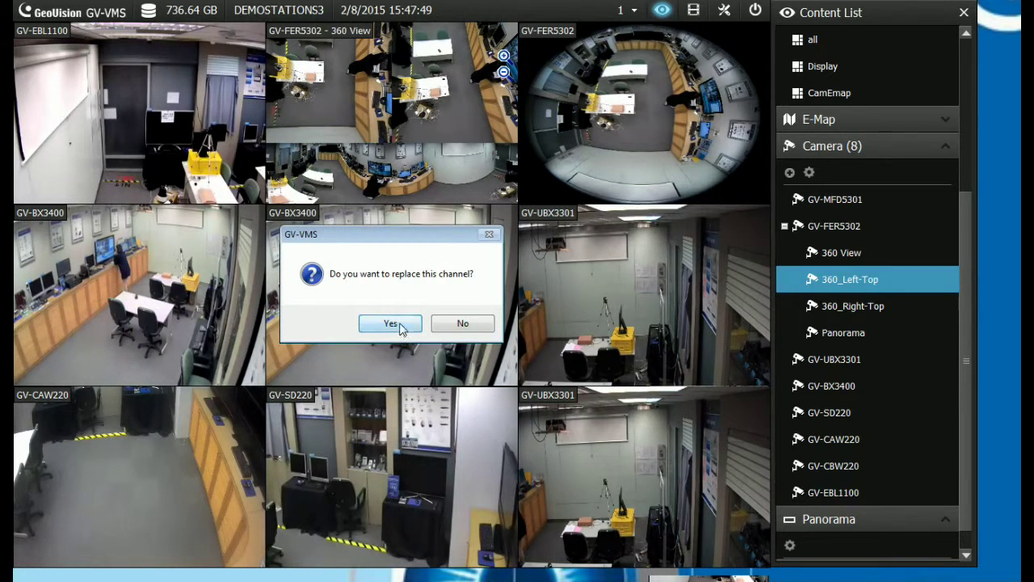
left_click(397, 322)
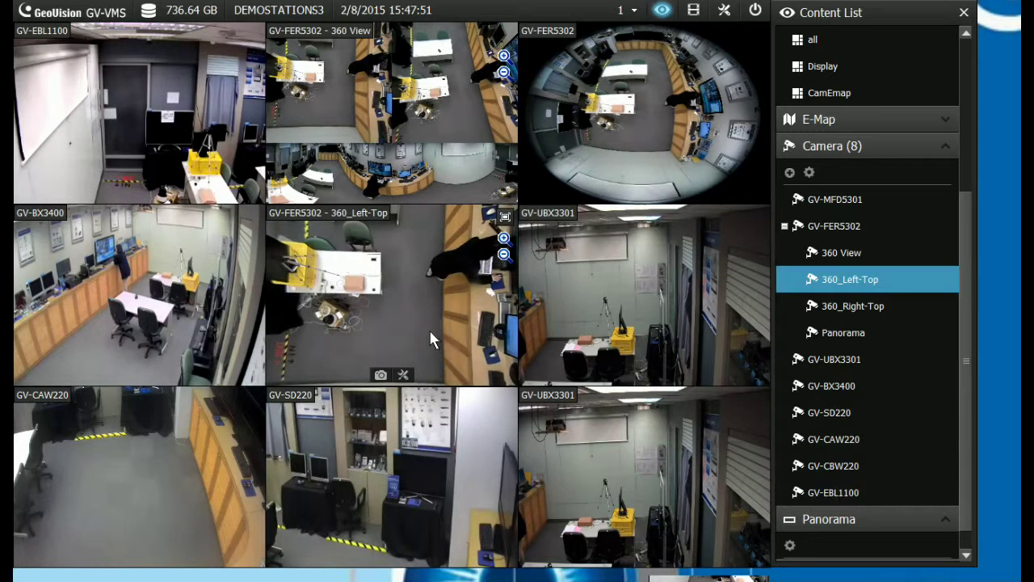
left_click(855, 313)
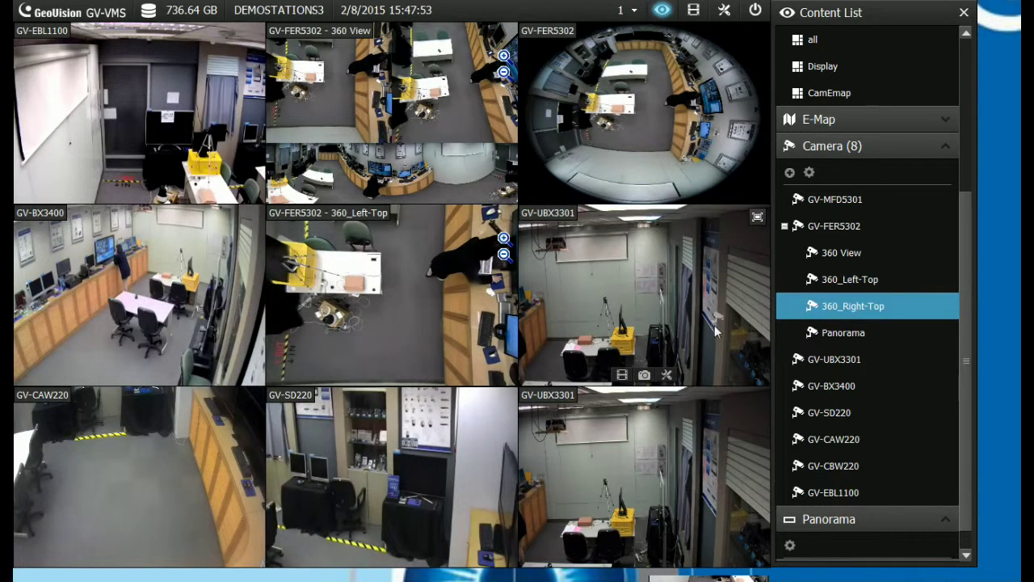
left_click(604, 309)
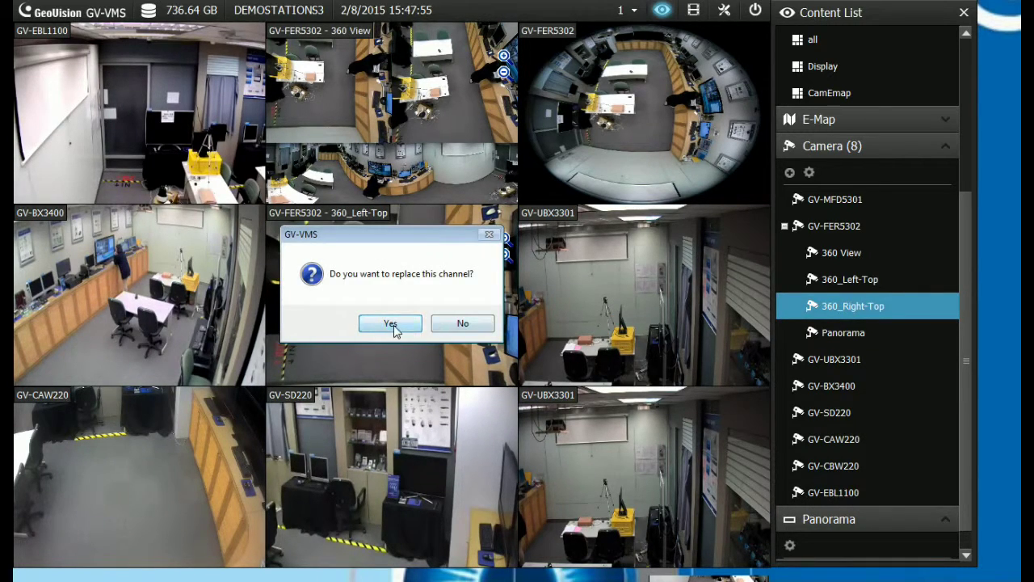
left_click(394, 325)
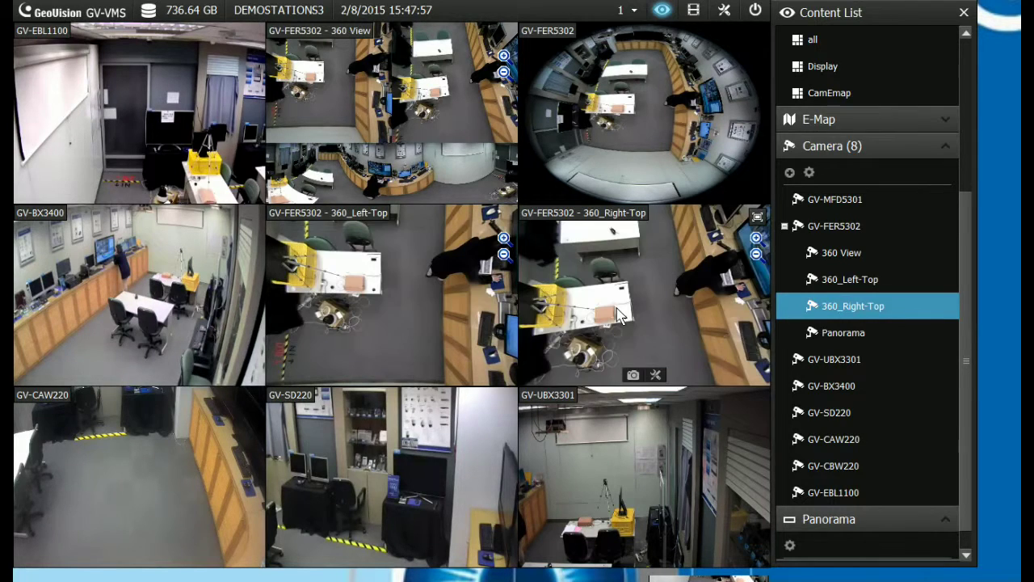
Replace the GV-SD220 tile with Panorama and add a fisheye overview inset to 360_Right-Top
left_click_drag(827, 341, 412, 413)
left_click(392, 323)
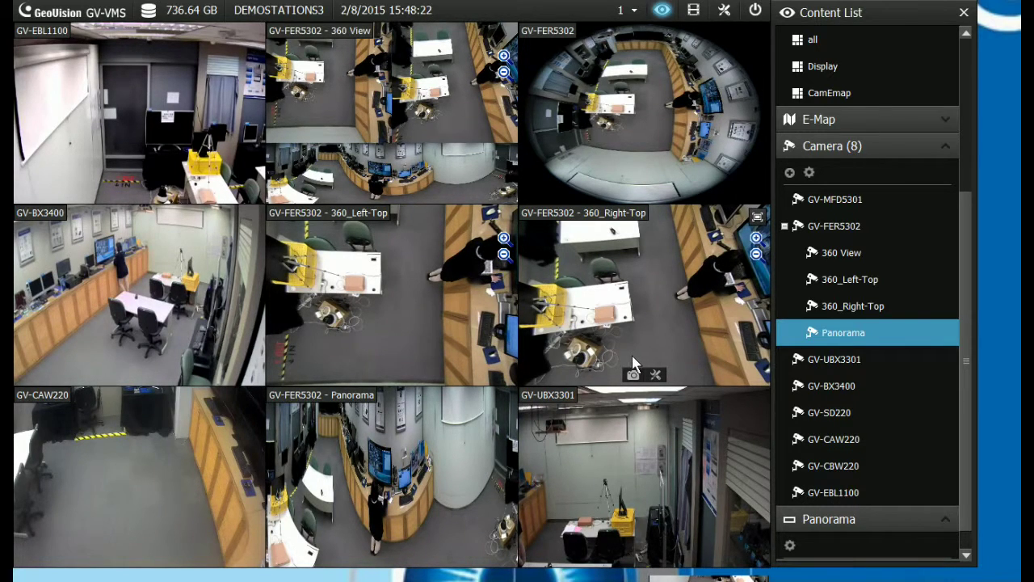
left_click(661, 349)
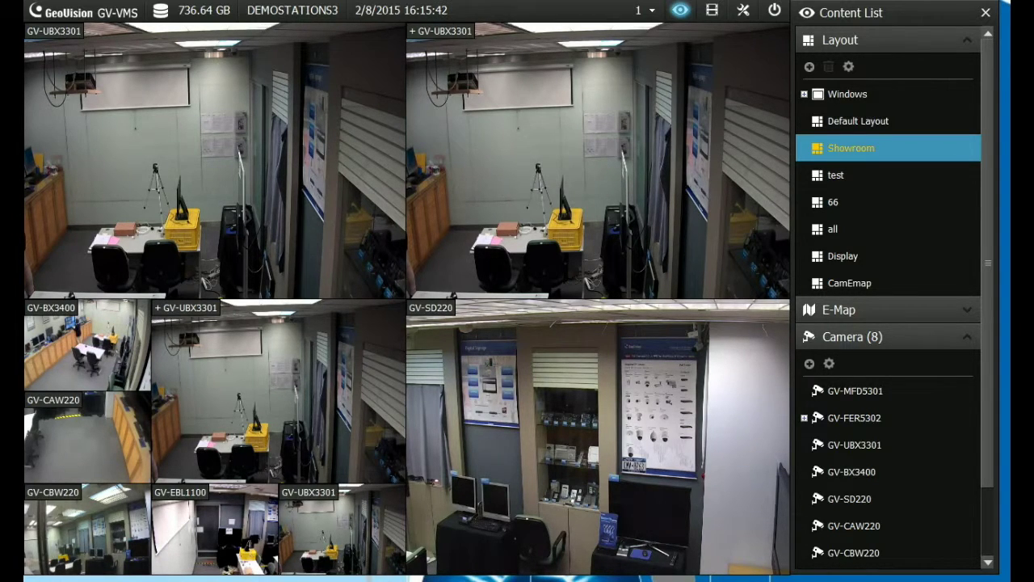
Display the Showroom layout from the Layout section of the Content List
mouse_move(884, 468)
Enlarge GV-SD220, zoom in on the Digital Signage poster, then restore the Showroom grid
double_click(666, 389)
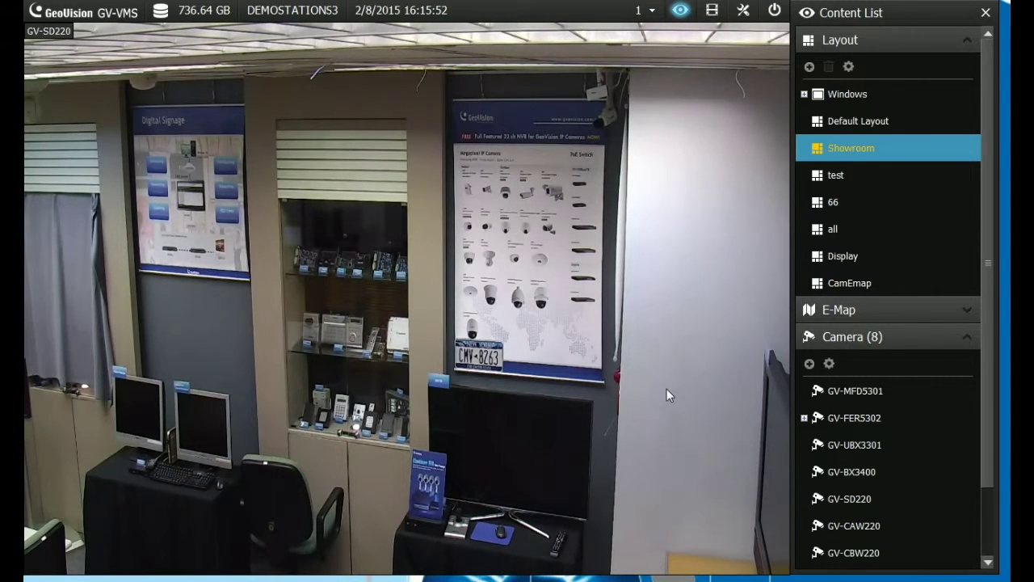
mouse_move(643, 378)
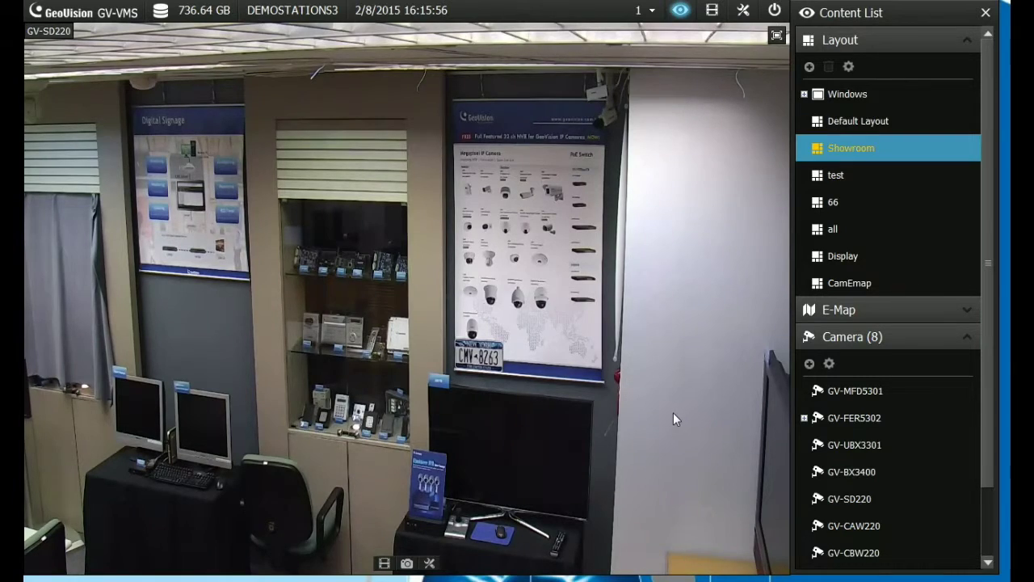
scroll(673, 412, "up", 2)
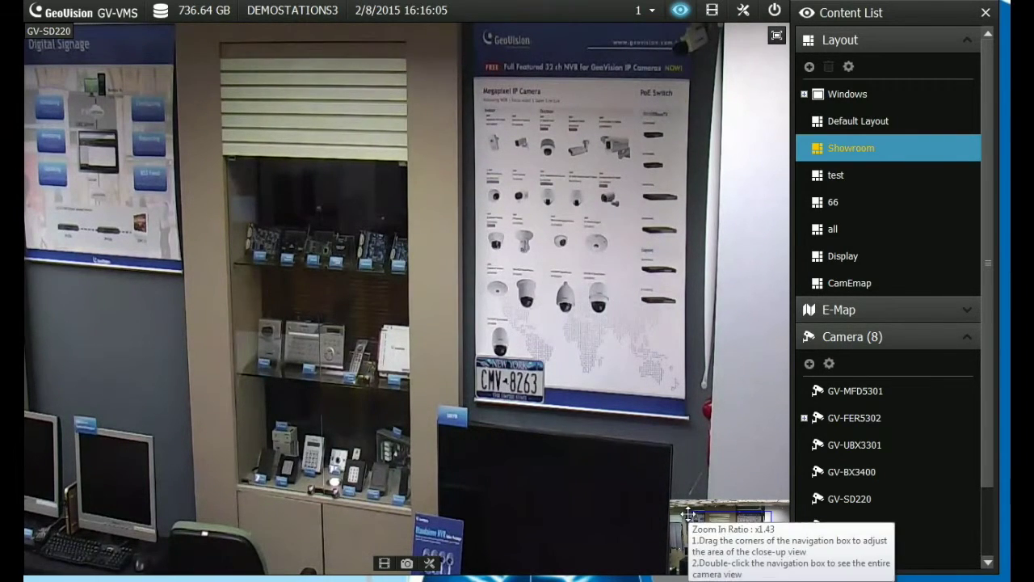
left_click_drag(687, 515, 683, 507)
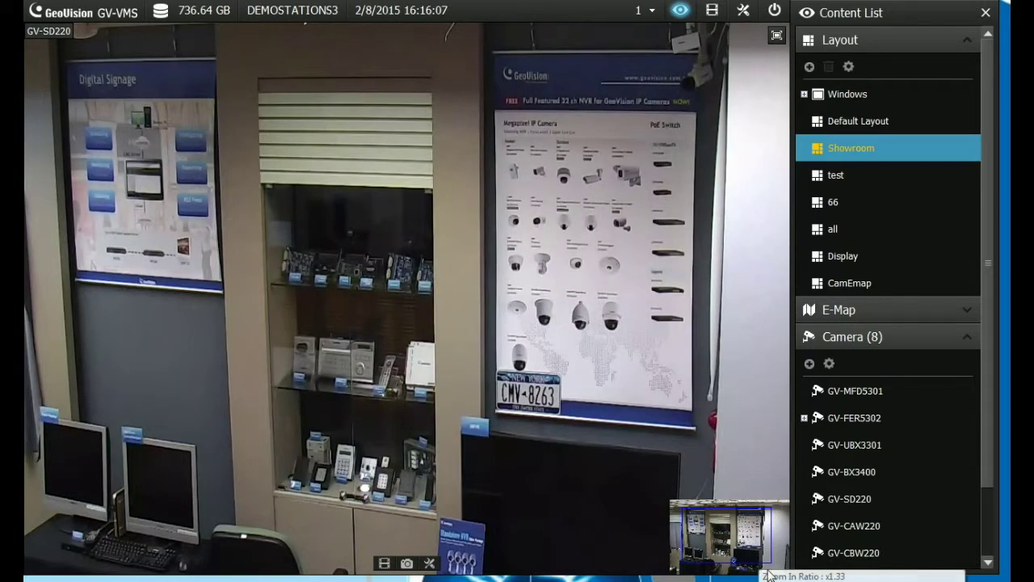
left_click_drag(762, 566, 683, 541)
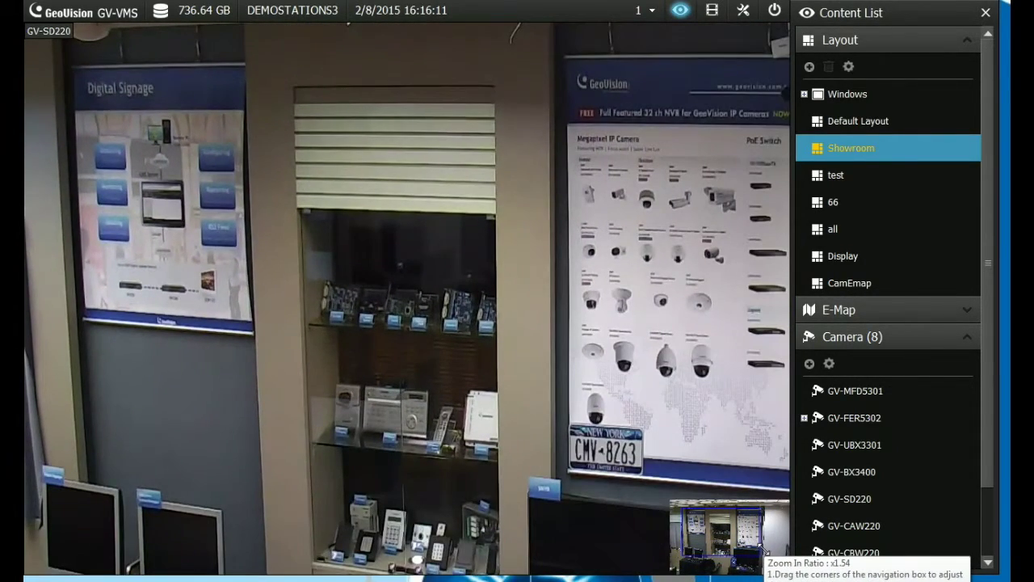
left_click_drag(762, 550, 725, 529)
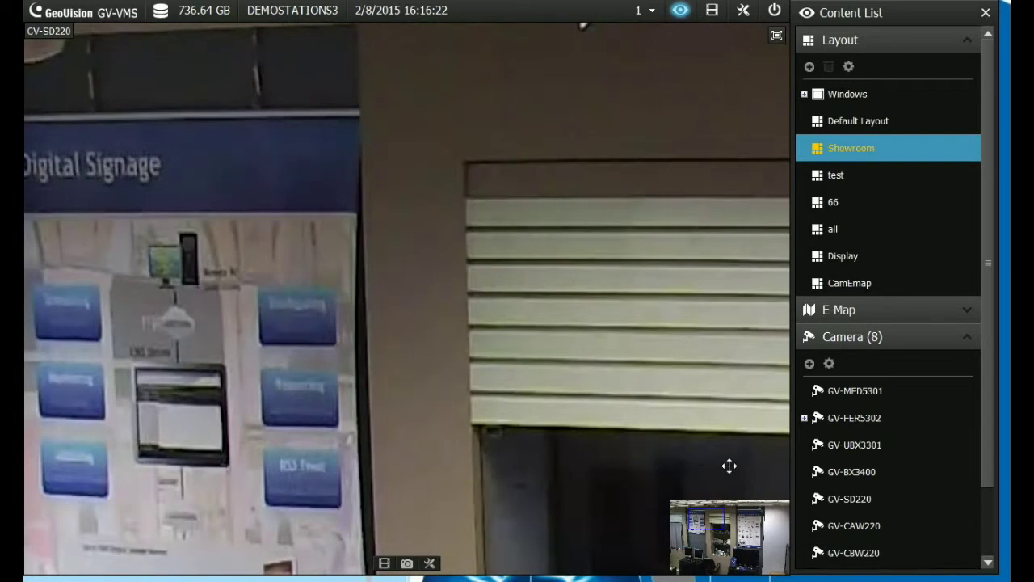
left_click(776, 36)
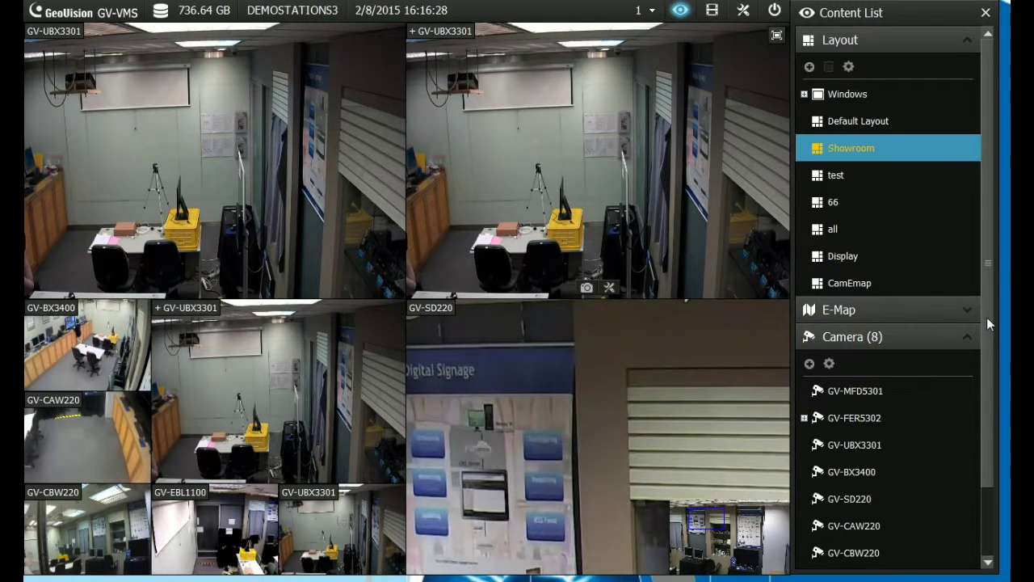
Open Focus View Setup for camera GV-BX3400 and bring its window fully into view
left_click_drag(986, 317, 982, 384)
mouse_move(963, 382)
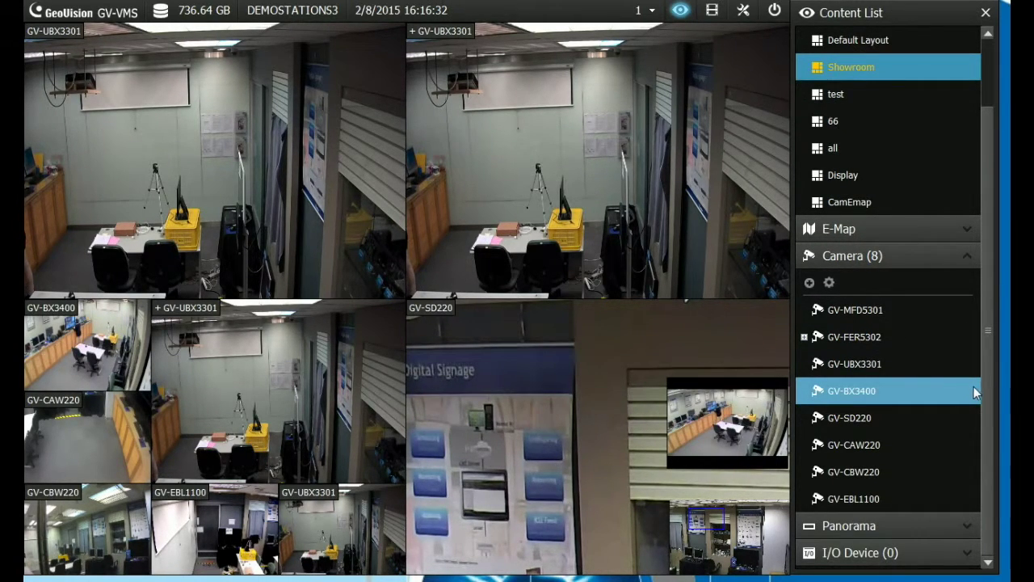
mouse_move(873, 395)
right_click(859, 391)
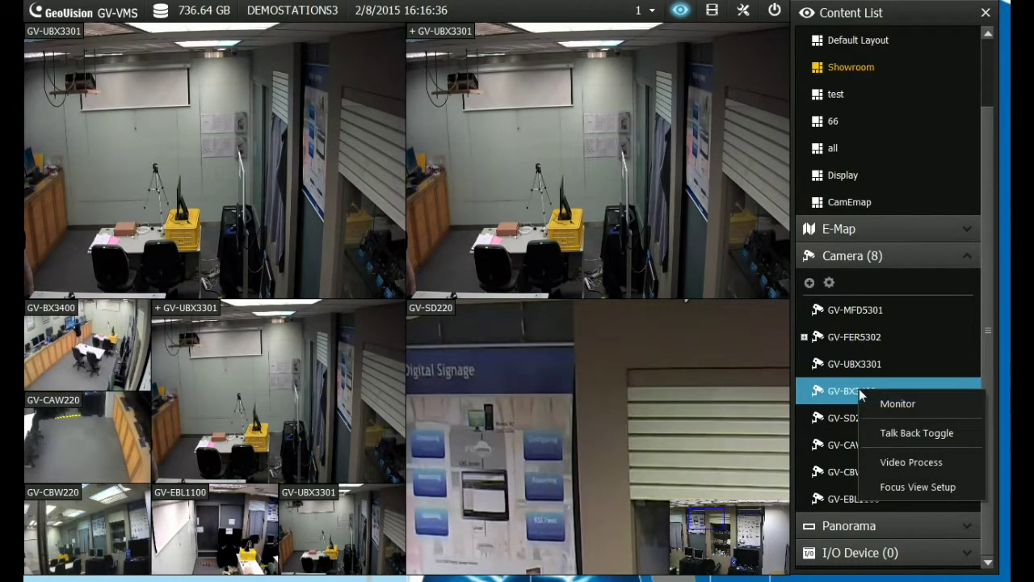
left_click(932, 487)
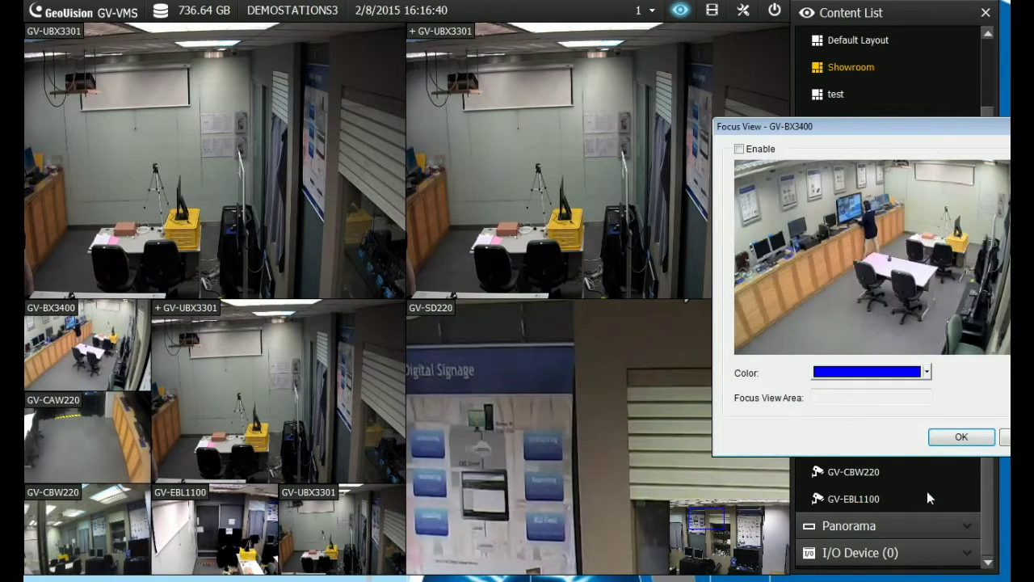
left_click_drag(897, 129, 828, 127)
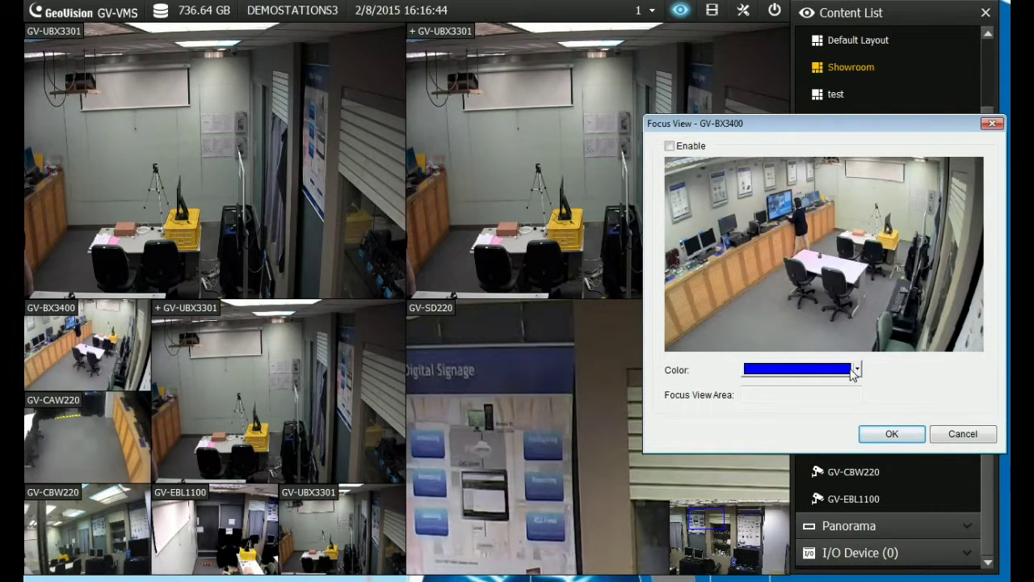
Draw focus areas over the right side, right wall, left posters, left counter and table
left_click_drag(827, 168, 887, 220)
left_click(898, 252)
left_click_drag(895, 174, 960, 237)
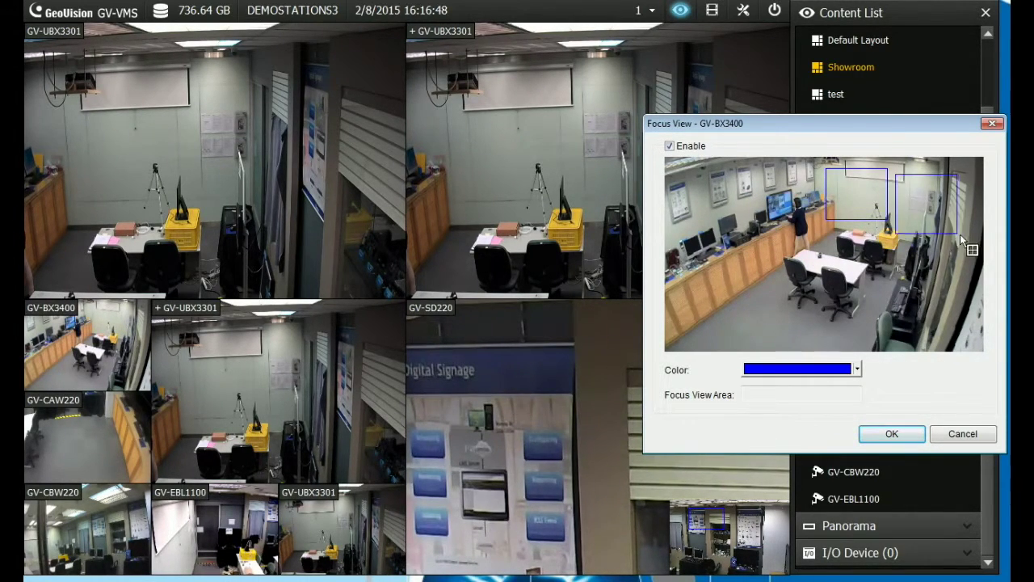
left_click_drag(899, 250, 955, 310)
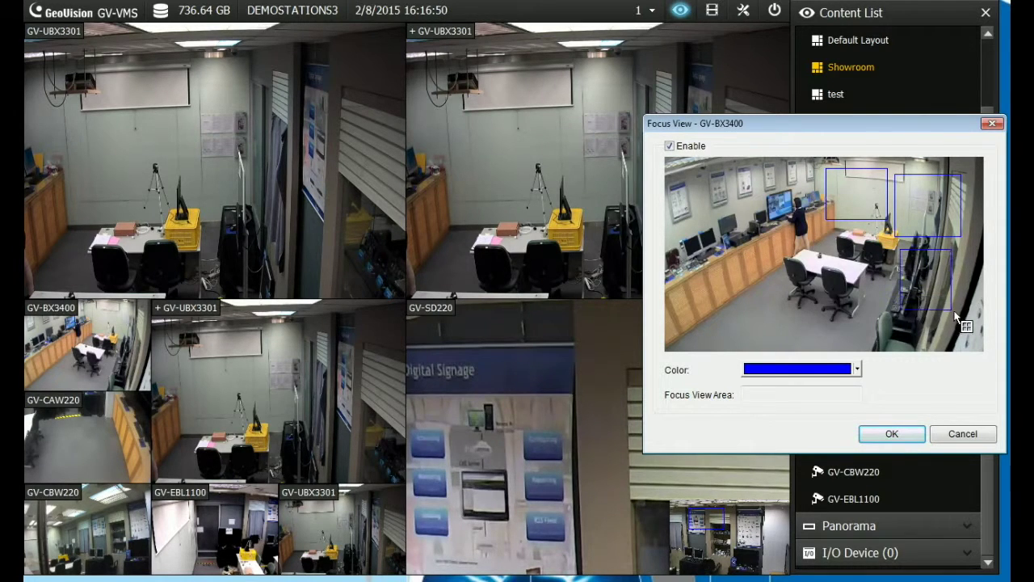
left_click_drag(698, 165, 760, 224)
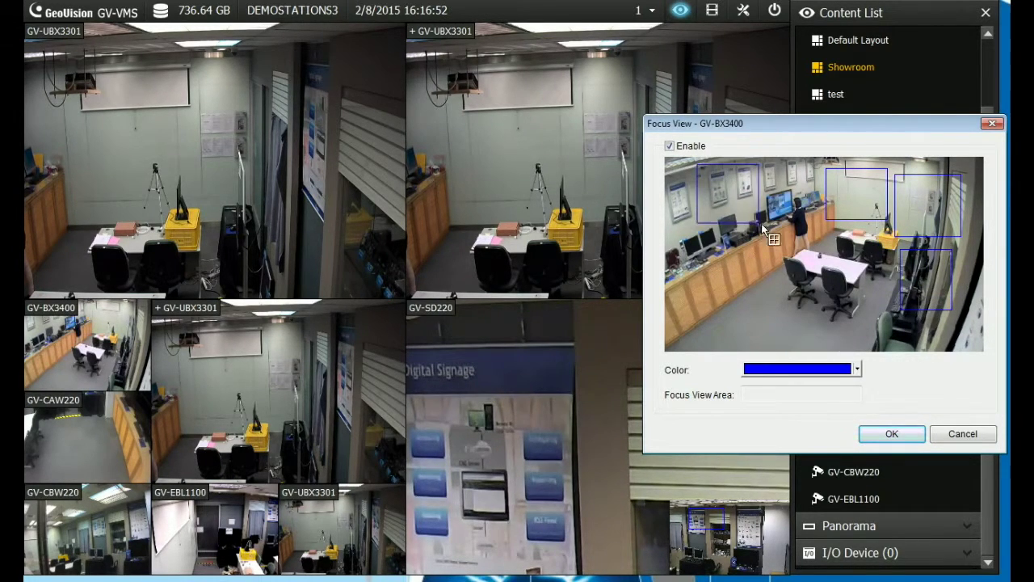
left_click(671, 253)
mouse_move(671, 253)
left_mouse_down()
mouse_move(686, 274)
mouse_move(736, 297)
left_mouse_up()
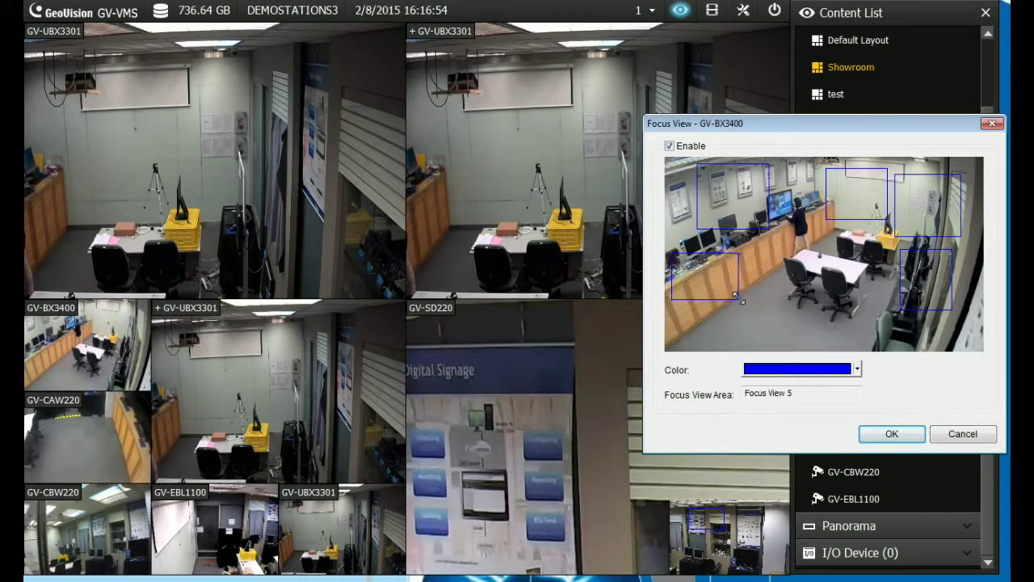
mouse_move(782, 236)
left_mouse_down()
mouse_move(861, 301)
mouse_move(884, 349)
left_mouse_up()
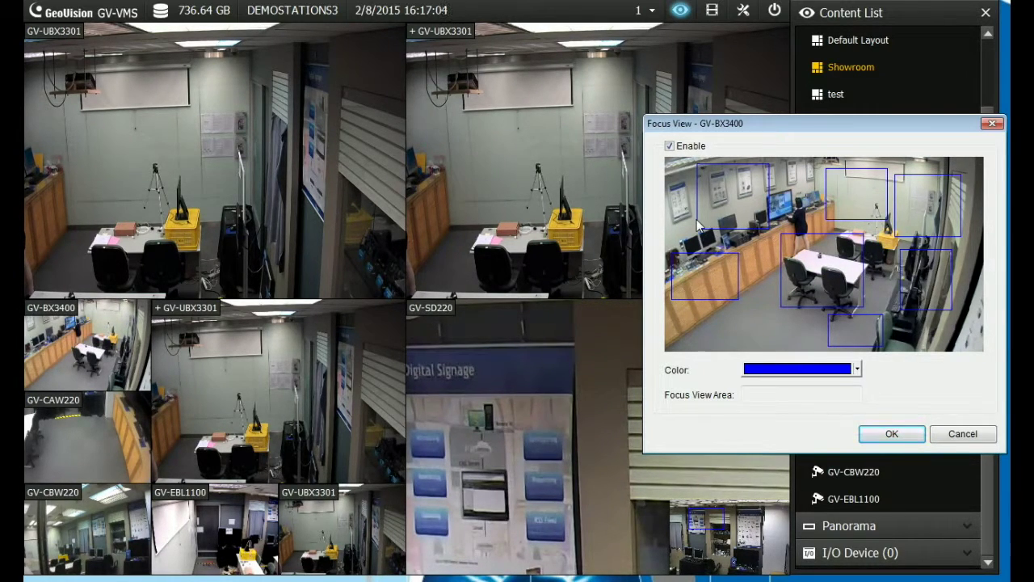
Save the focus views and place GV-BX3400 Focus Views 1–3 into three grid channels
left_click(891, 434)
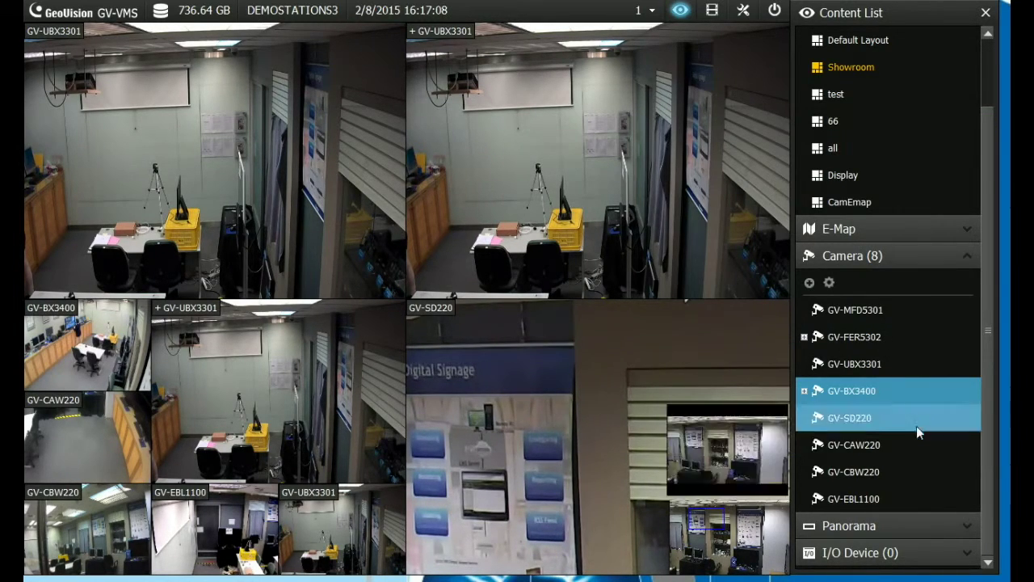
left_click(805, 393)
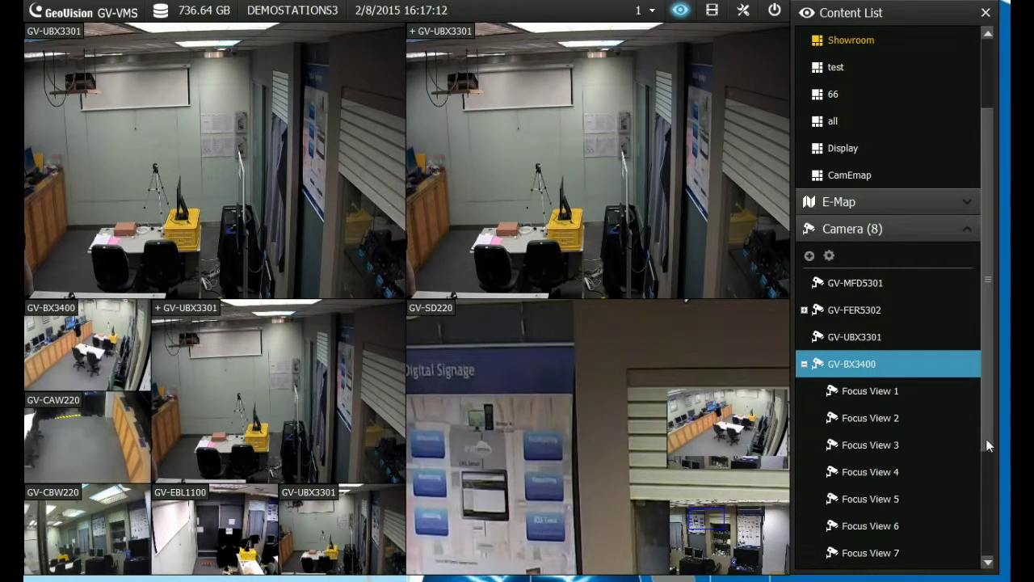
scroll(929, 444, "down", 1)
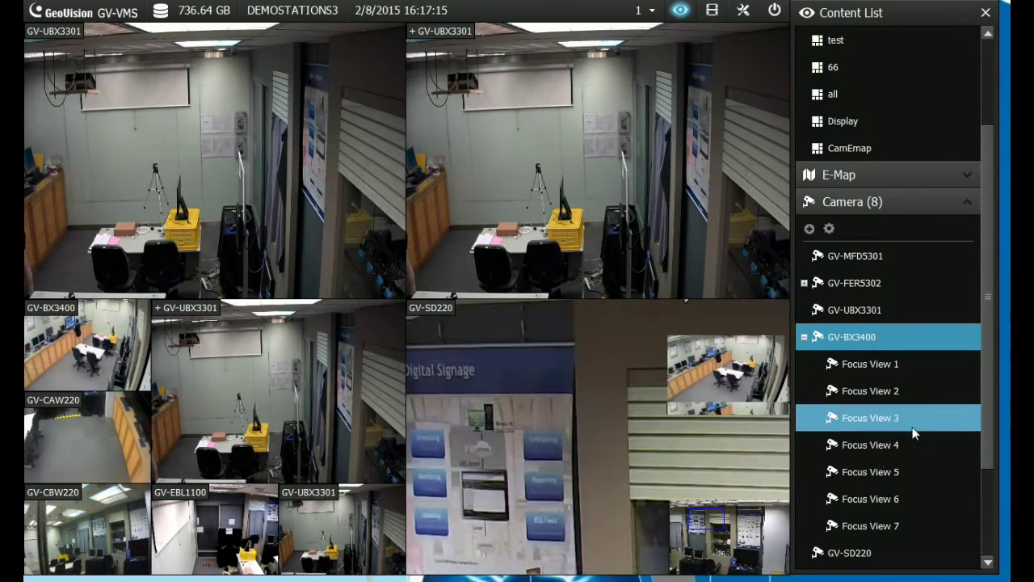
left_click_drag(856, 368, 335, 257)
left_click(405, 327)
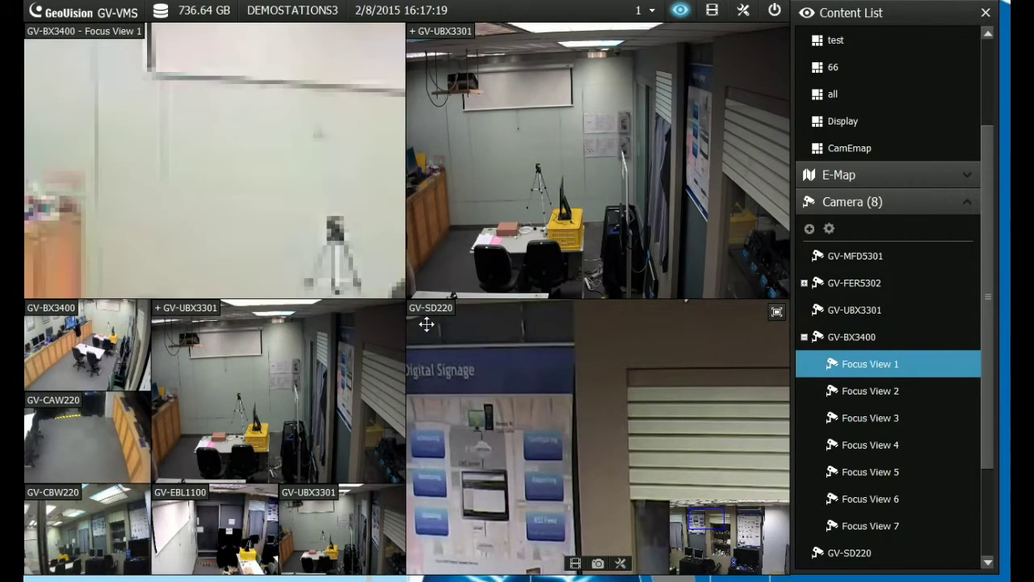
left_click_drag(868, 394, 307, 412)
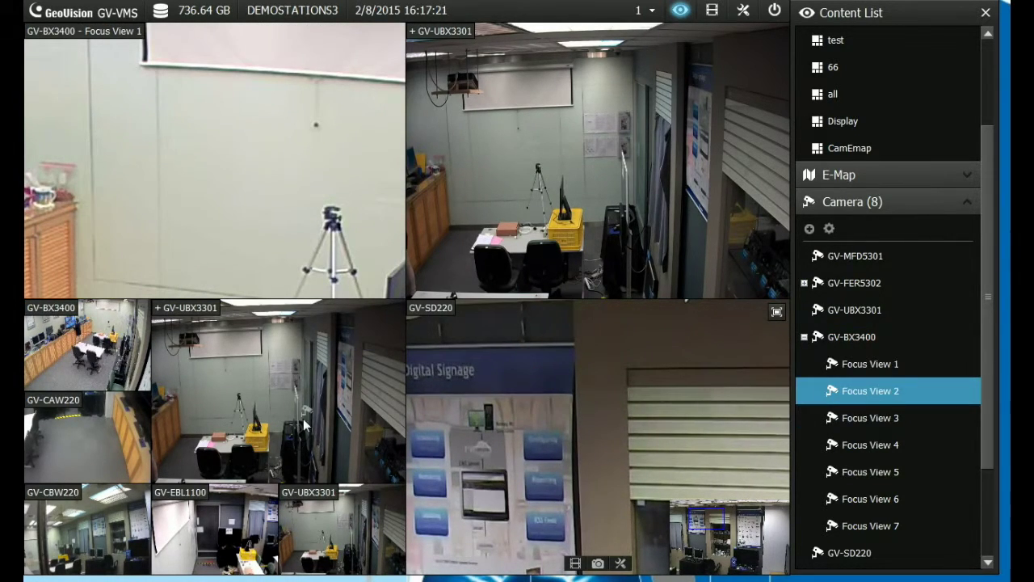
left_click_drag(860, 427, 605, 395)
left_click(410, 332)
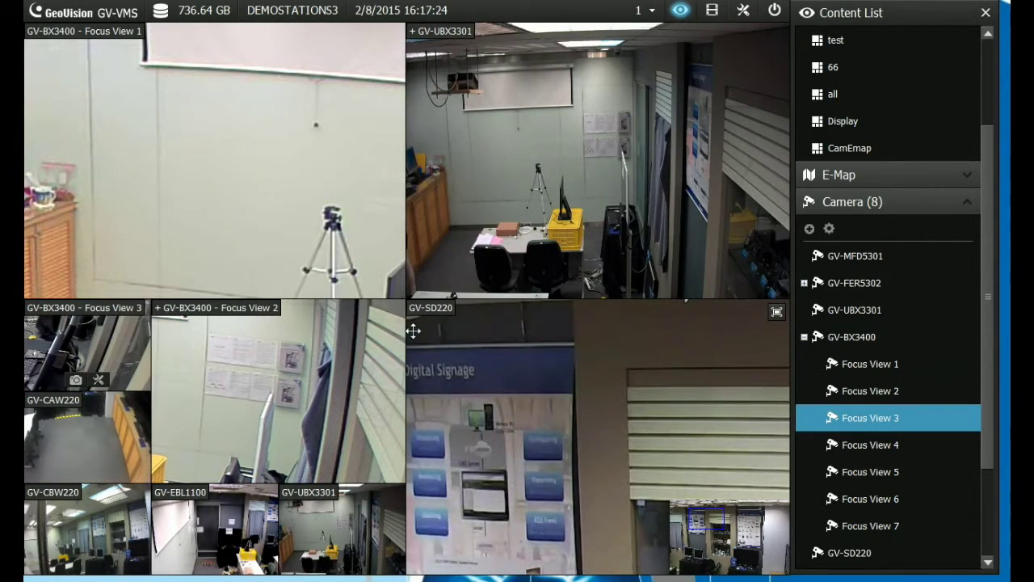
Put Focus Views 4, 5 and 6 over GV-CAW220, GV-EBL1100 and bottom-row GV-UBX3301
left_click_drag(880, 447, 119, 460)
left_click(403, 334)
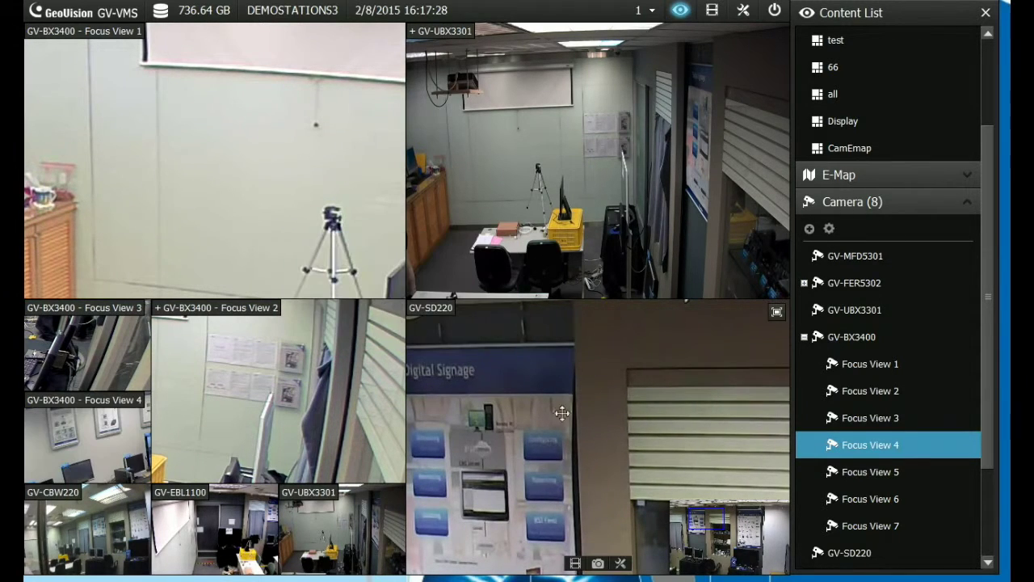
left_click_drag(832, 472, 188, 524)
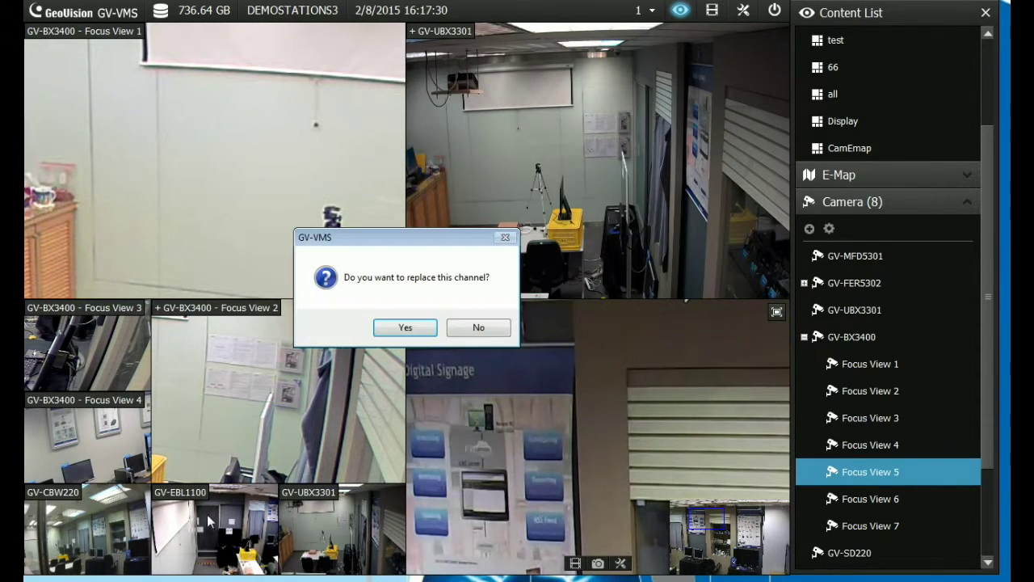
left_click(401, 327)
left_click_drag(840, 499, 336, 526)
left_click(397, 328)
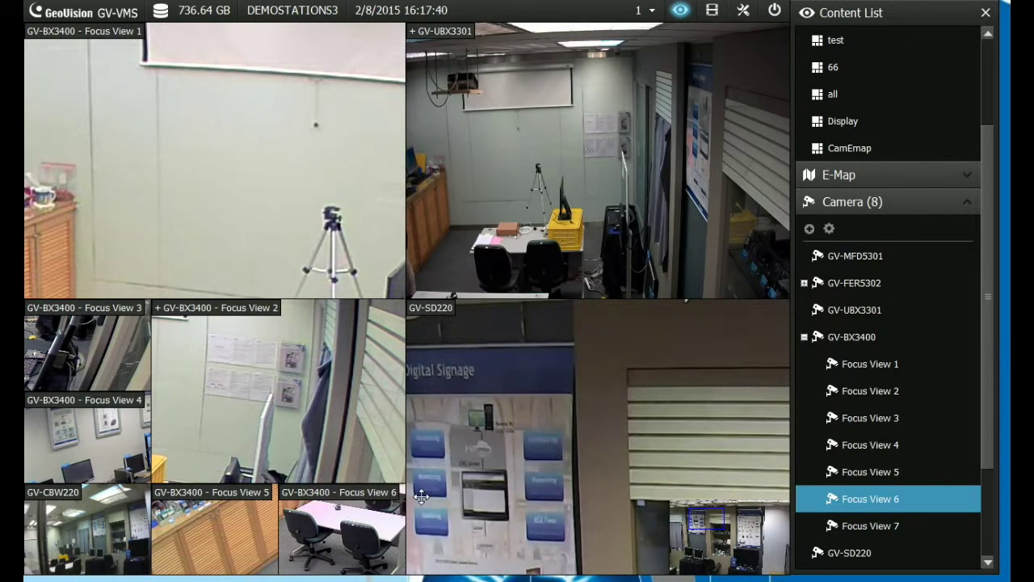
Add a picture-in-picture inset to GV-SD220 and switch to recorded-video playback
left_click(776, 311)
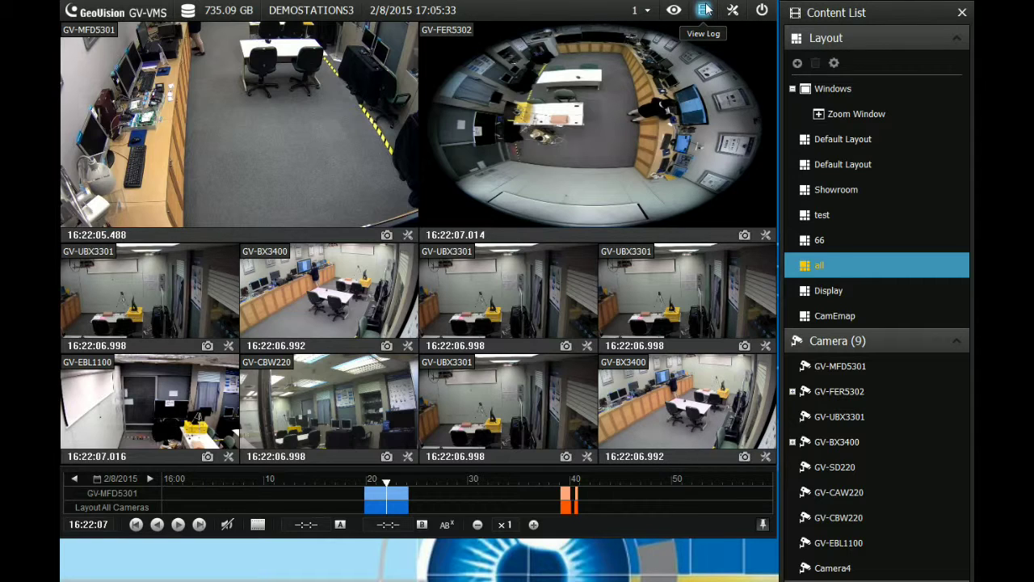
left_click(704, 9)
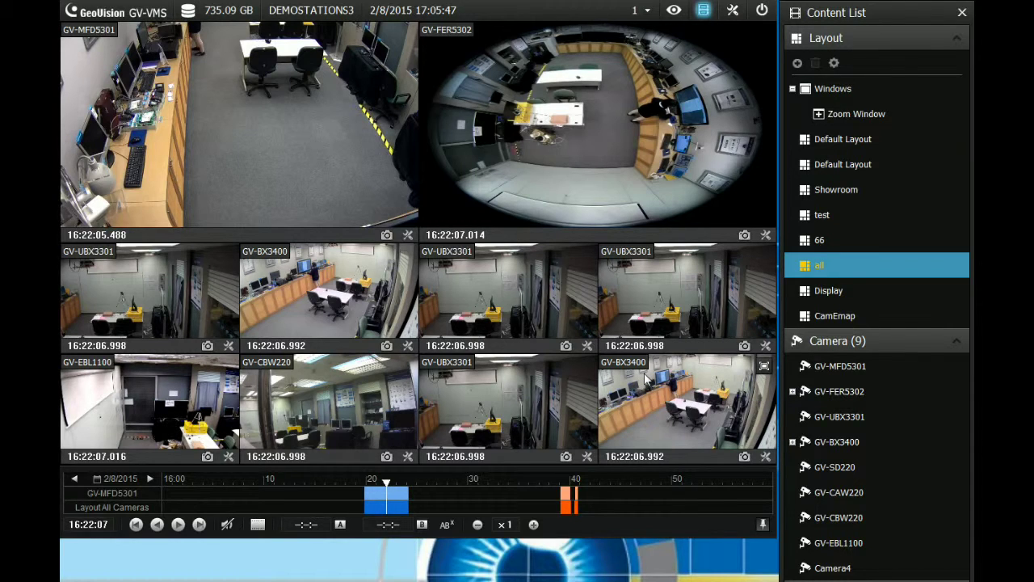
left_click_drag(635, 375, 142, 545)
Add a new layout named 'Qu' using the Customize grid option
left_click(797, 65)
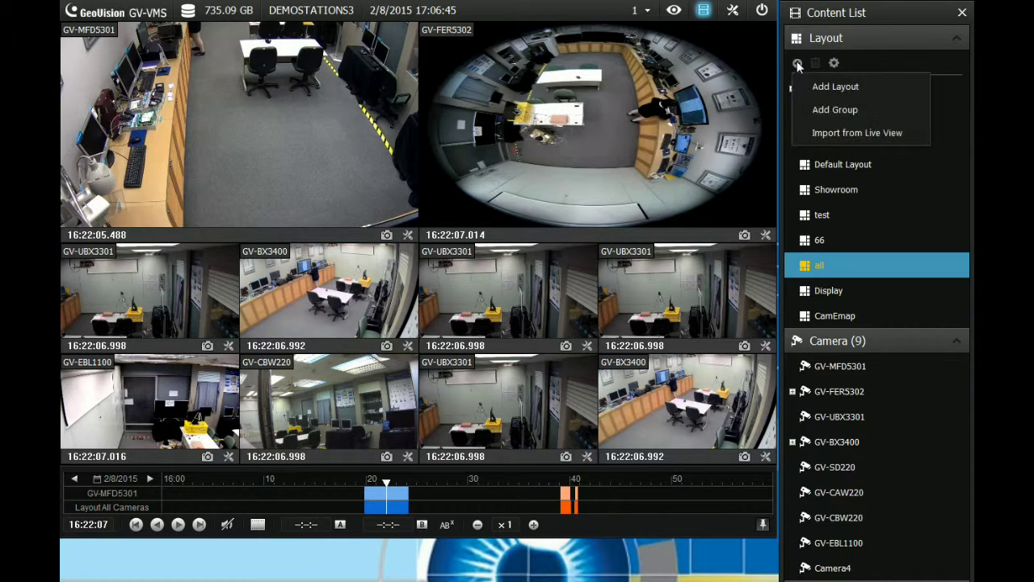
left_click(823, 86)
left_click(818, 305)
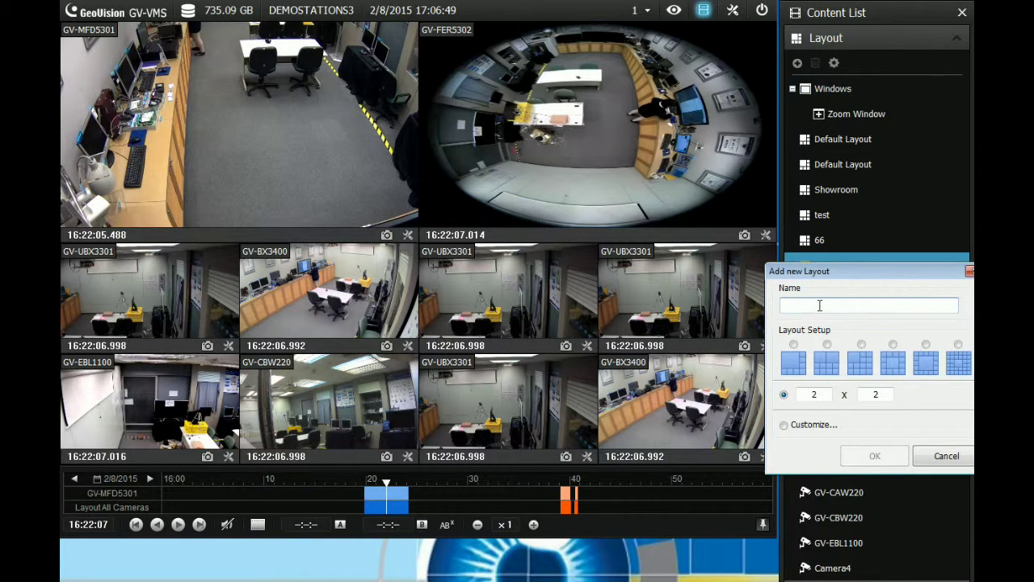
type("Quck")
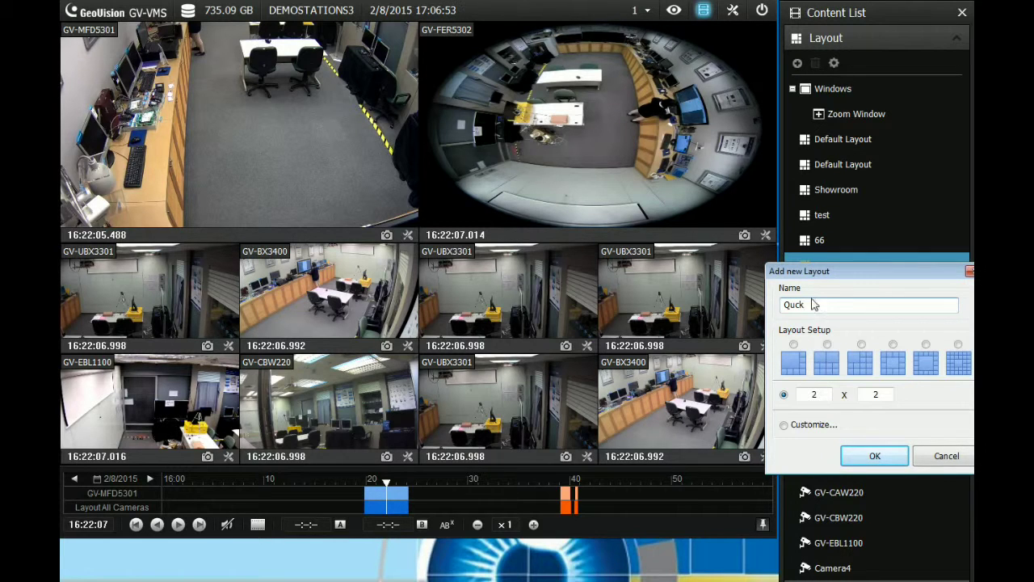
left_click(814, 425)
left_click(875, 456)
Merge two 3x3 blocks of grid cells into single large cells and finish the layout
left_click(711, 267)
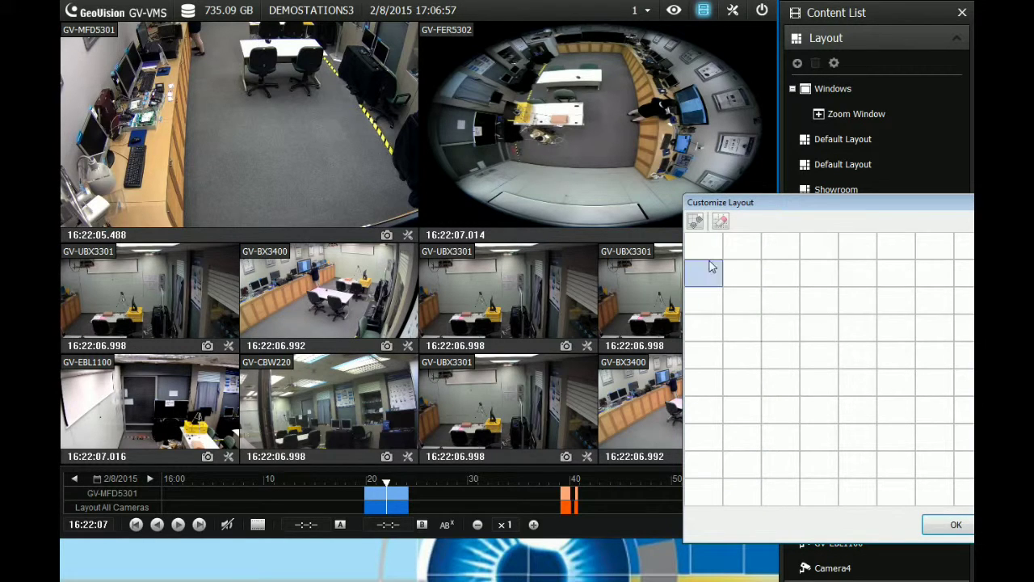
left_click_drag(745, 281, 786, 325)
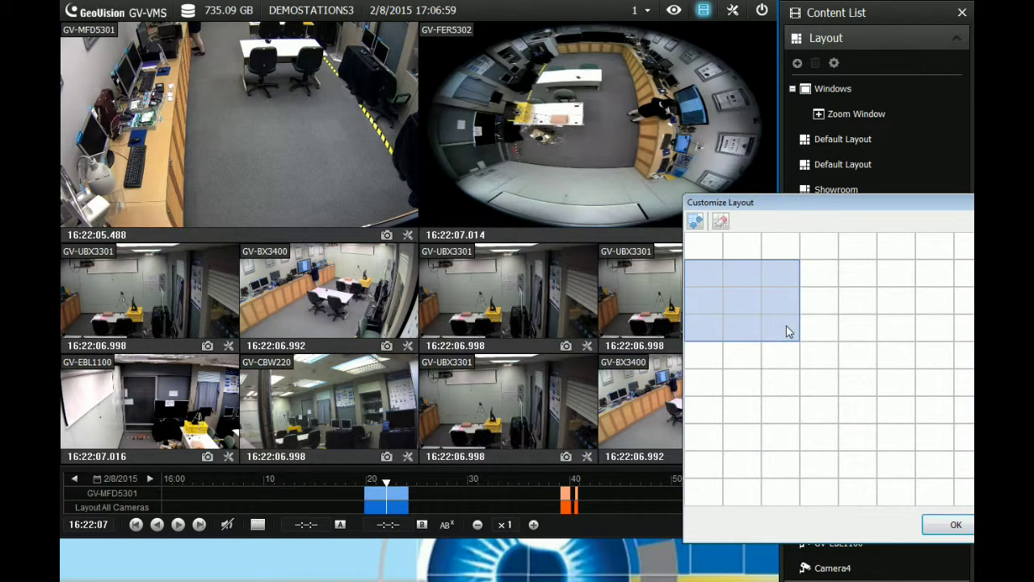
left_click(694, 221)
left_click_drag(825, 282, 894, 339)
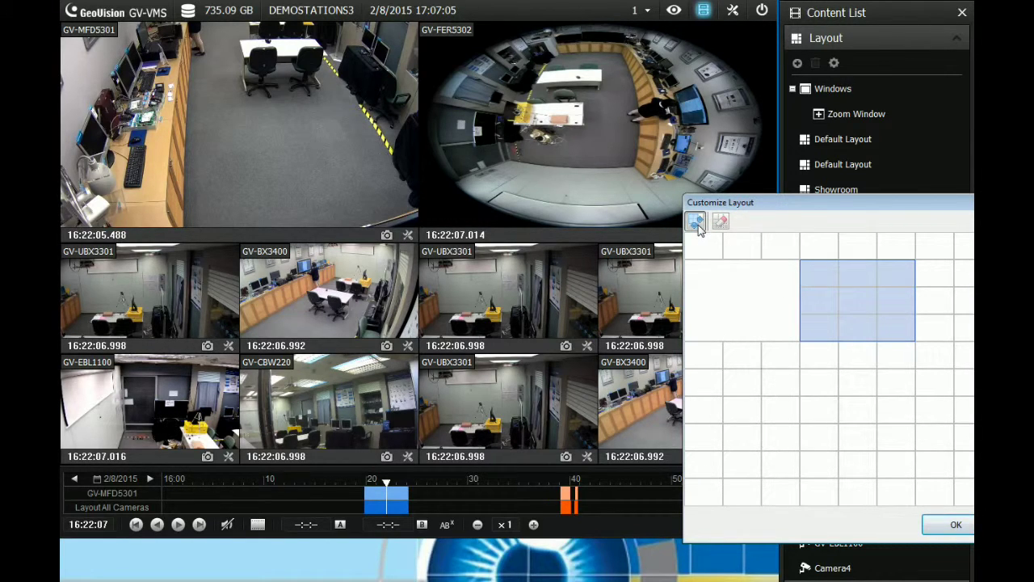
left_click(696, 224)
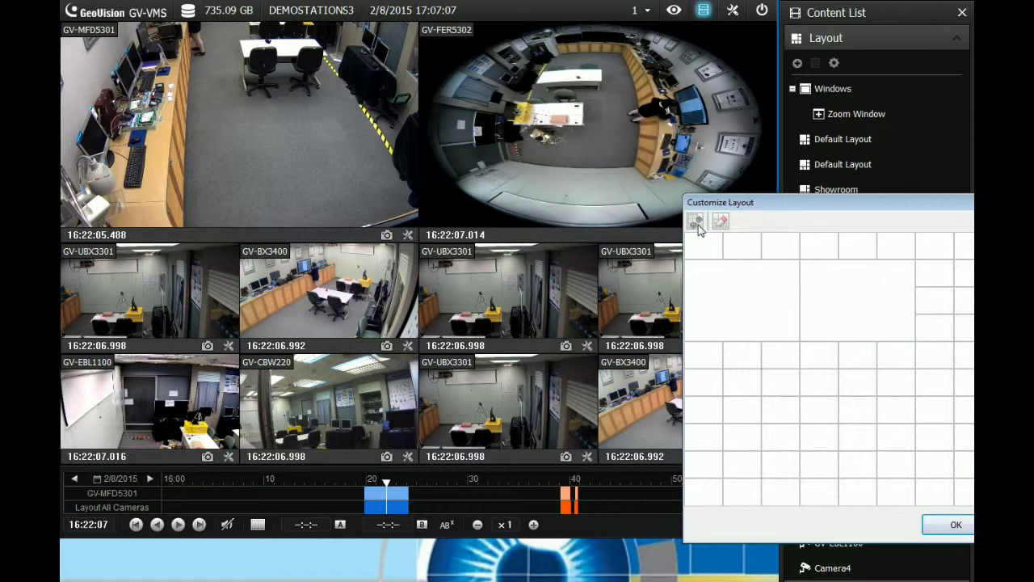
left_click(956, 525)
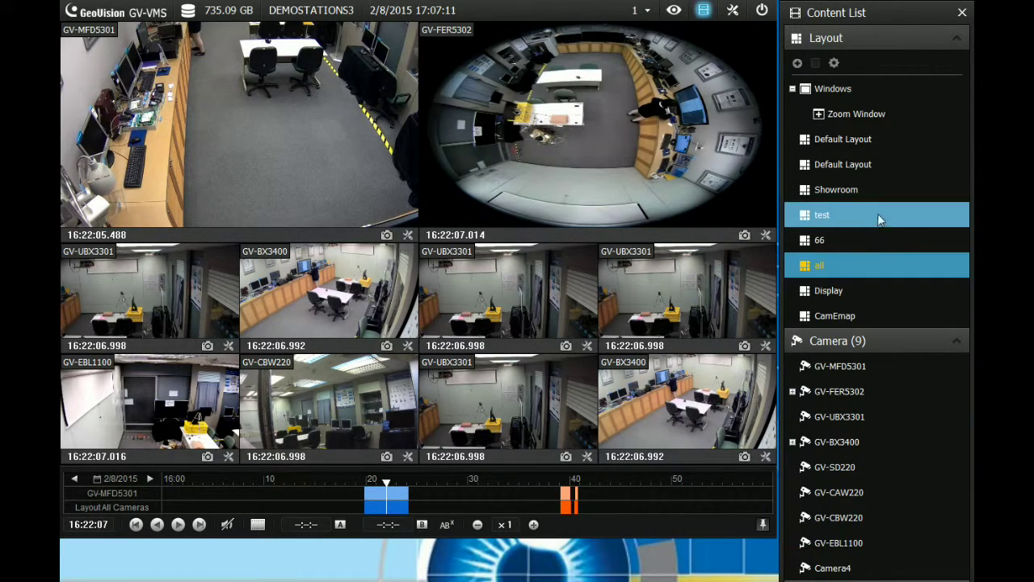
Swap the GV-FER5302 pane for a Zoom Window magnifying the GV-UBX3301 recording
left_click_drag(842, 118, 561, 142)
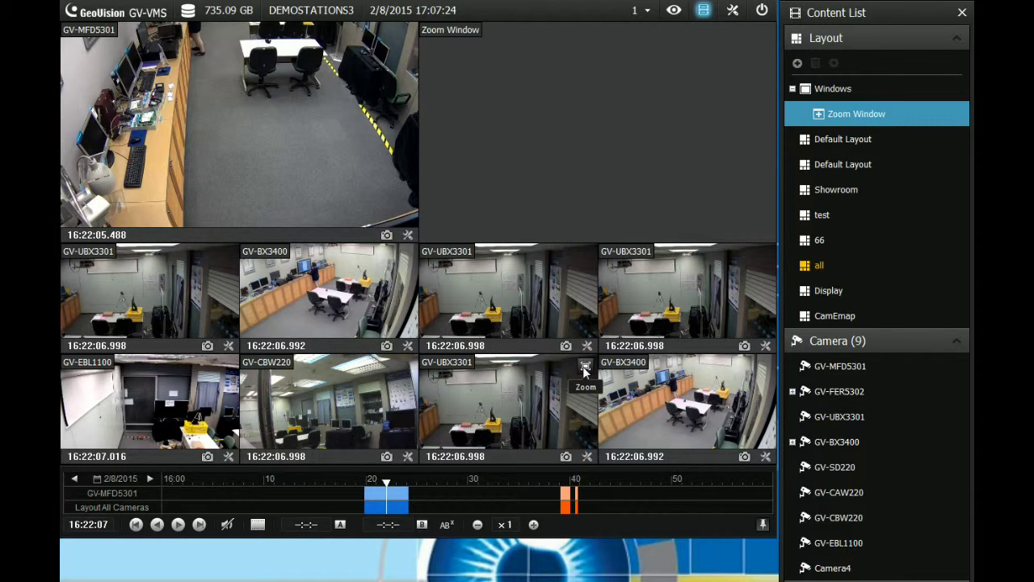
left_click(585, 368)
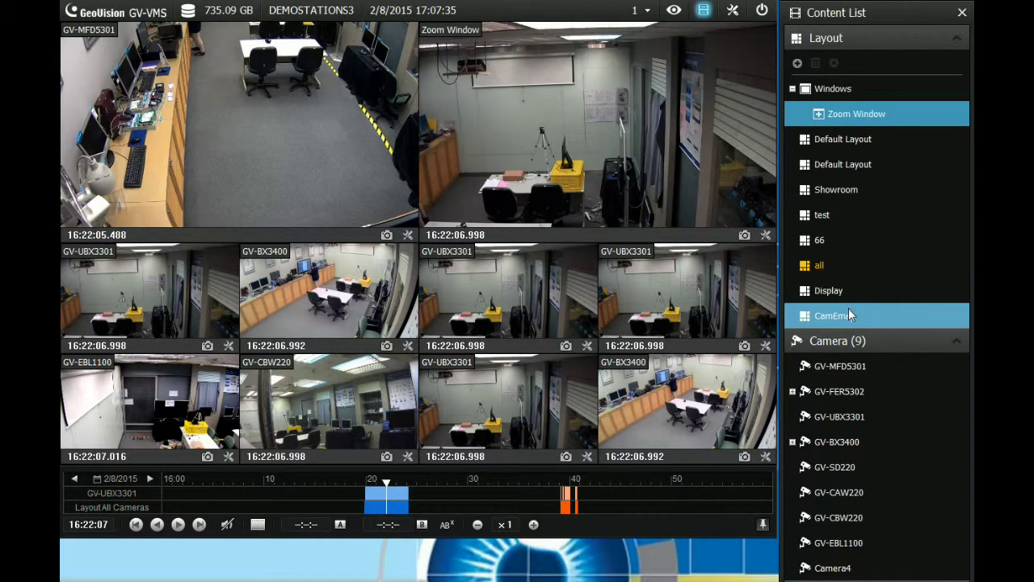
left_click(797, 64)
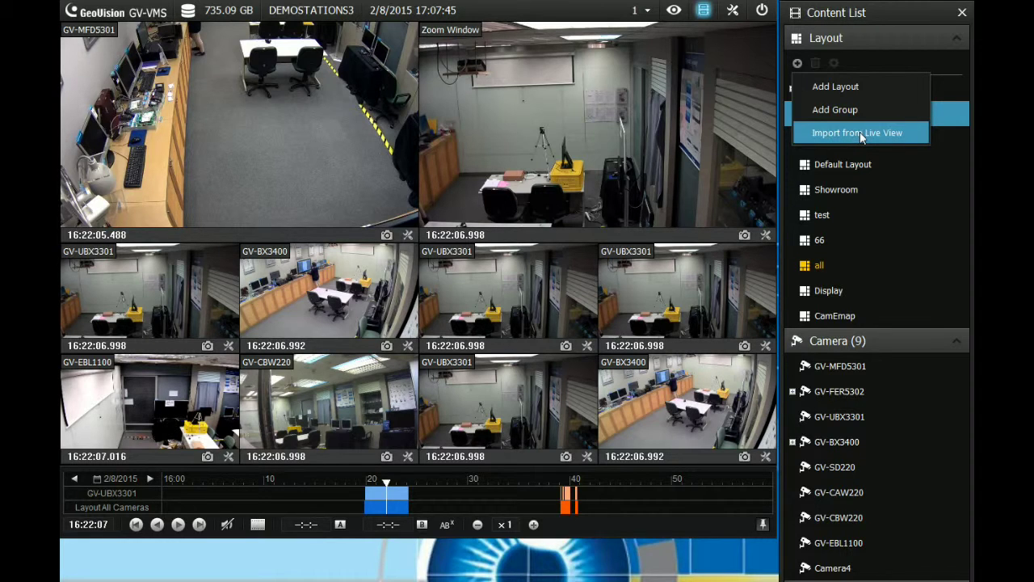
left_click(944, 67)
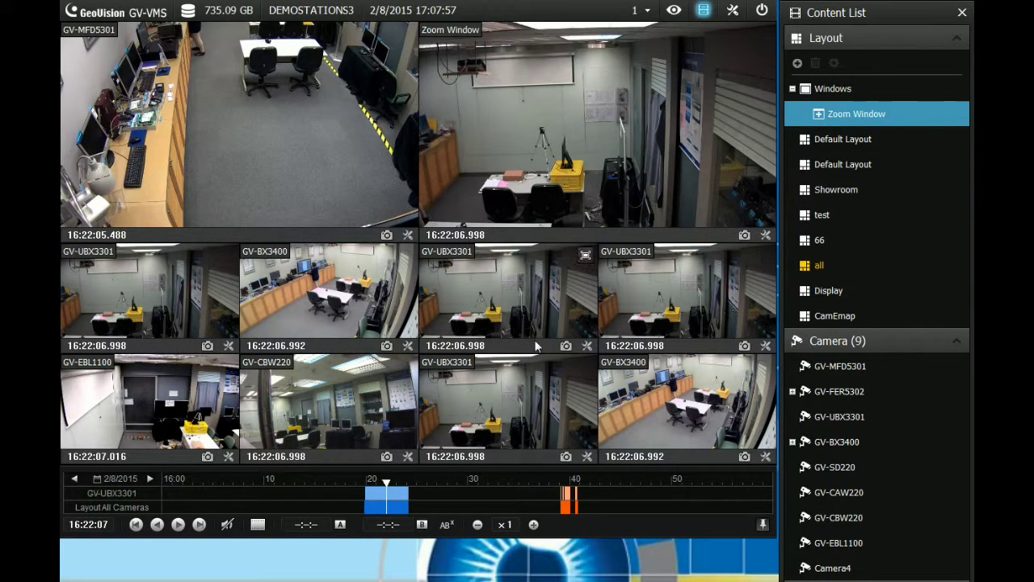
Put GV-CAW220 bottom-right, GV-FER5302 in the middle tile and GV-EBL1100 top-right
left_click(856, 420)
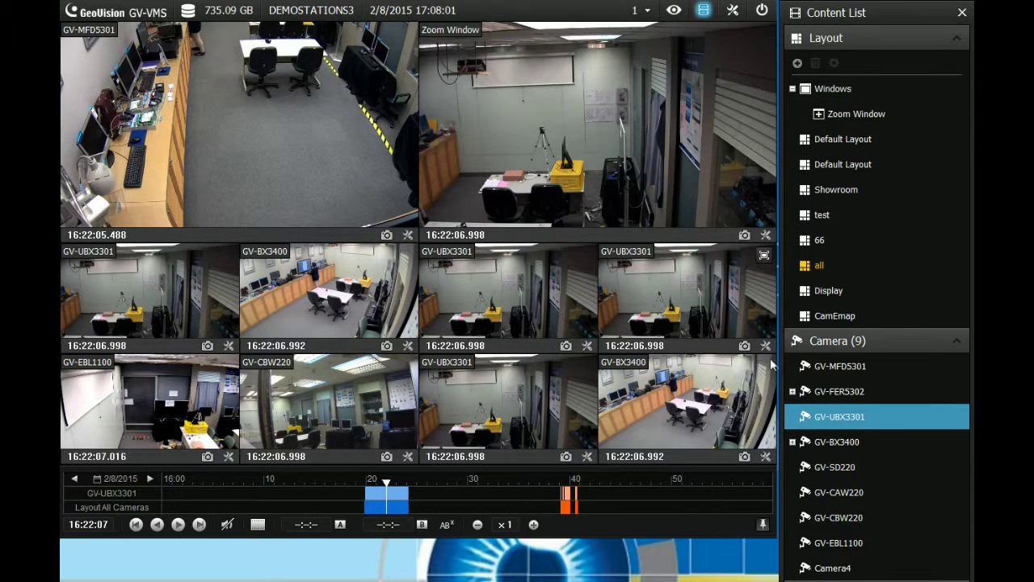
double_click(839, 492)
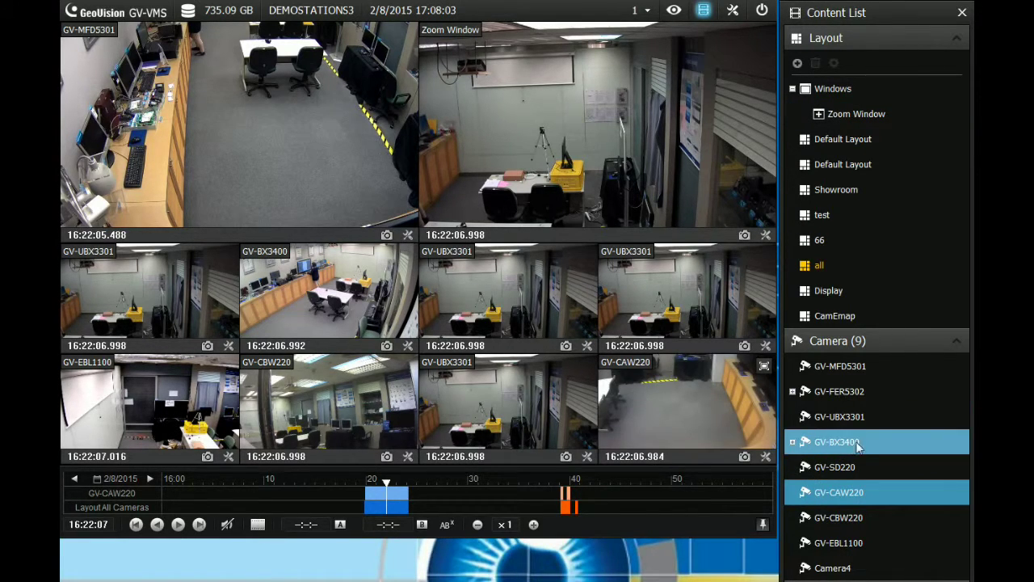
left_click_drag(859, 394, 503, 302)
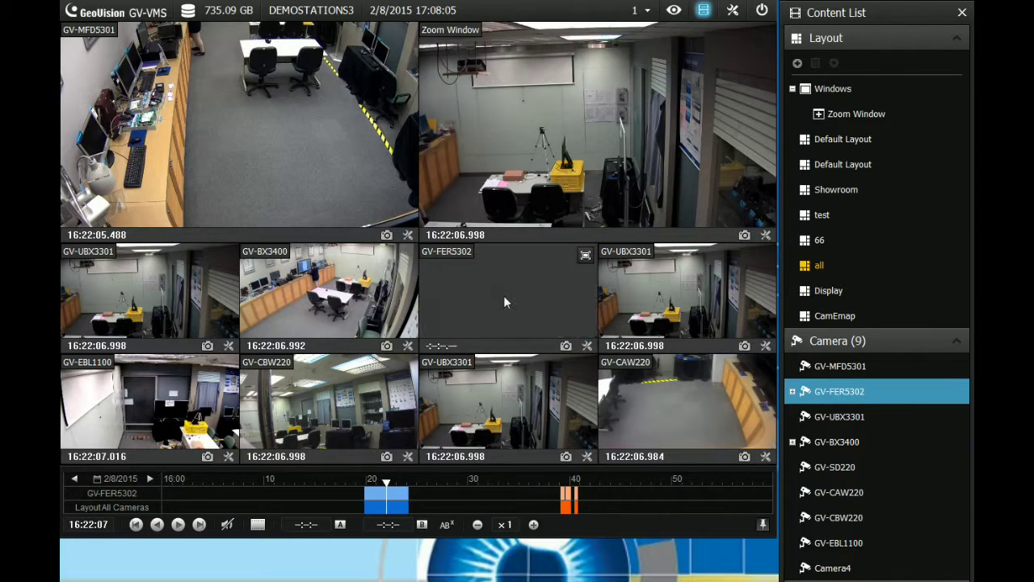
left_click_drag(859, 545, 486, 189)
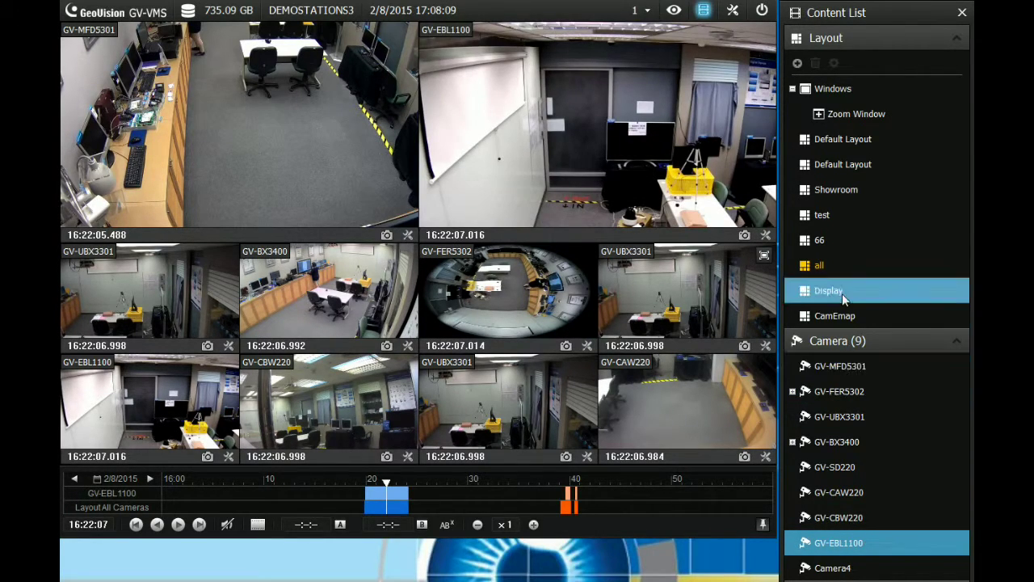
Move the GV-FER5302 fisheye to the large top-right tile and GV-CAW220 to the middle tile
left_click(840, 391)
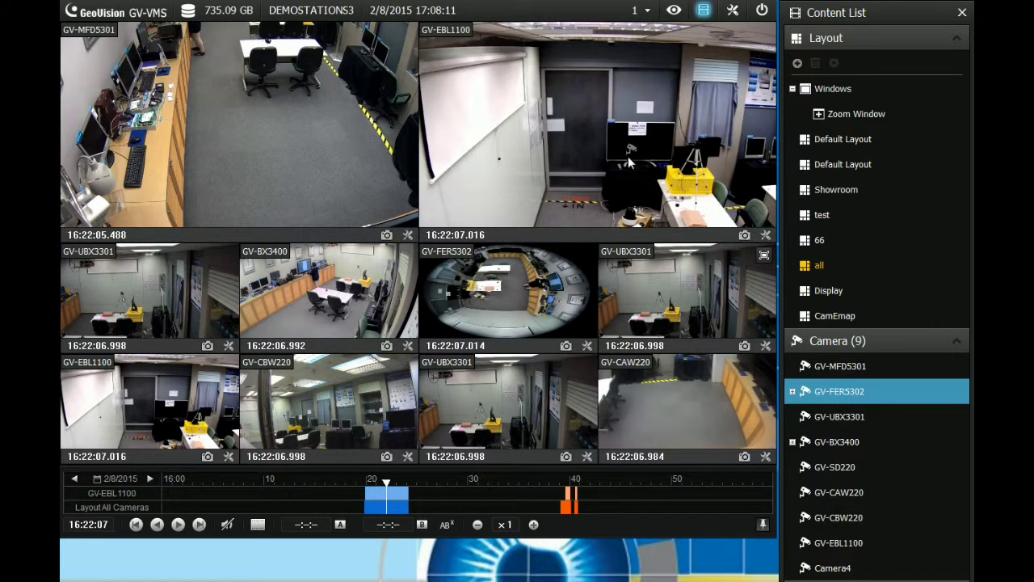
left_click_drag(633, 162, 623, 153)
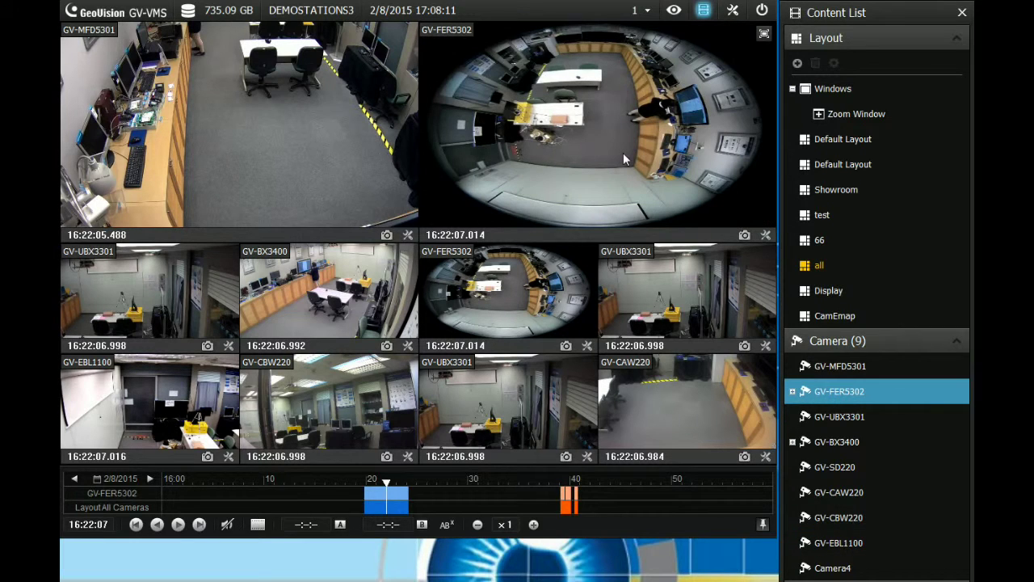
left_click(859, 489)
left_click(498, 302)
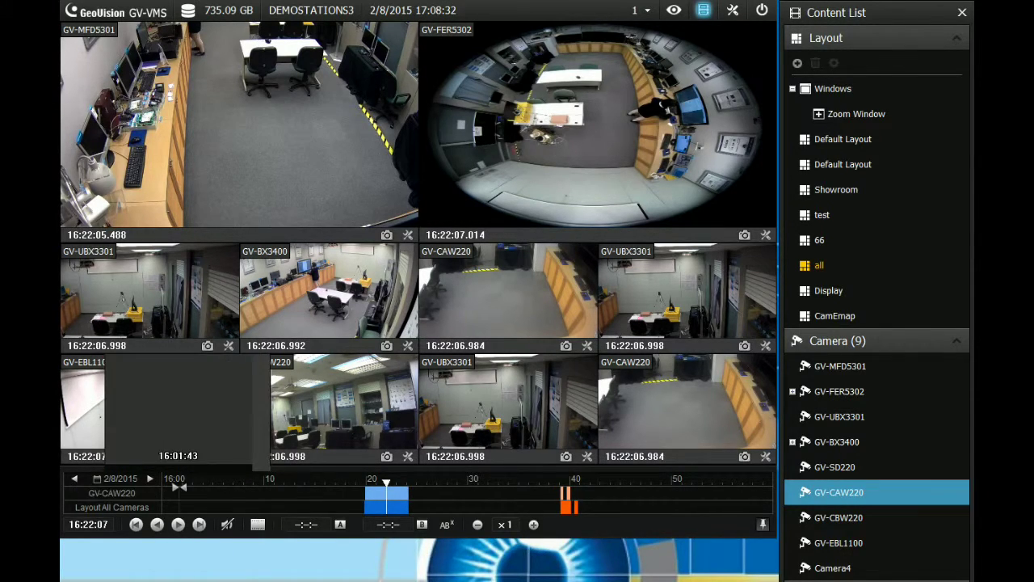
left_click(361, 483)
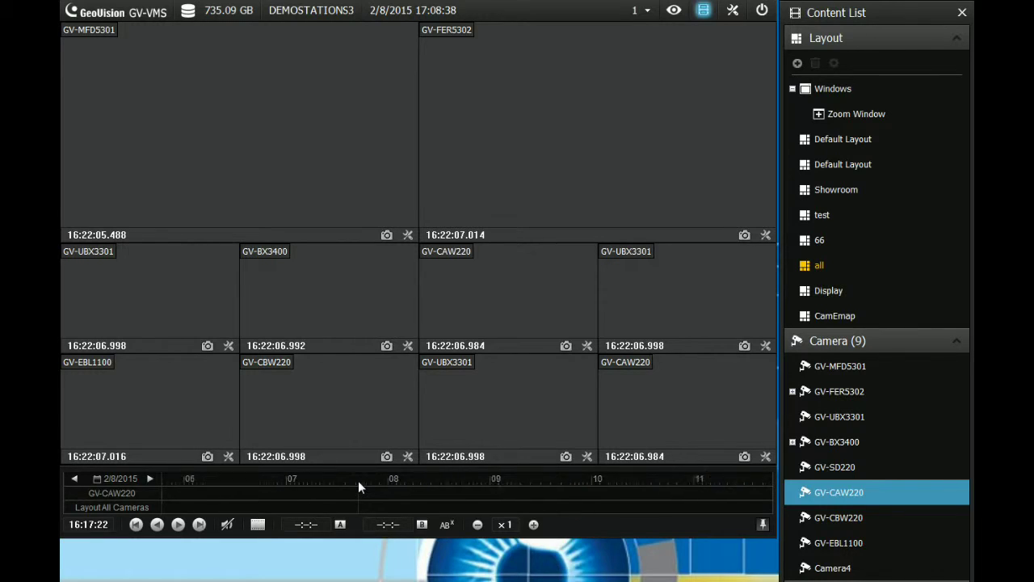
Zoom and pan the timeline, passing 07:24, to jump playback to the footage at 16:23:05
scroll(359, 486, "down", 1)
scroll(359, 486, "up", 1)
scroll(360, 485, "down", 1)
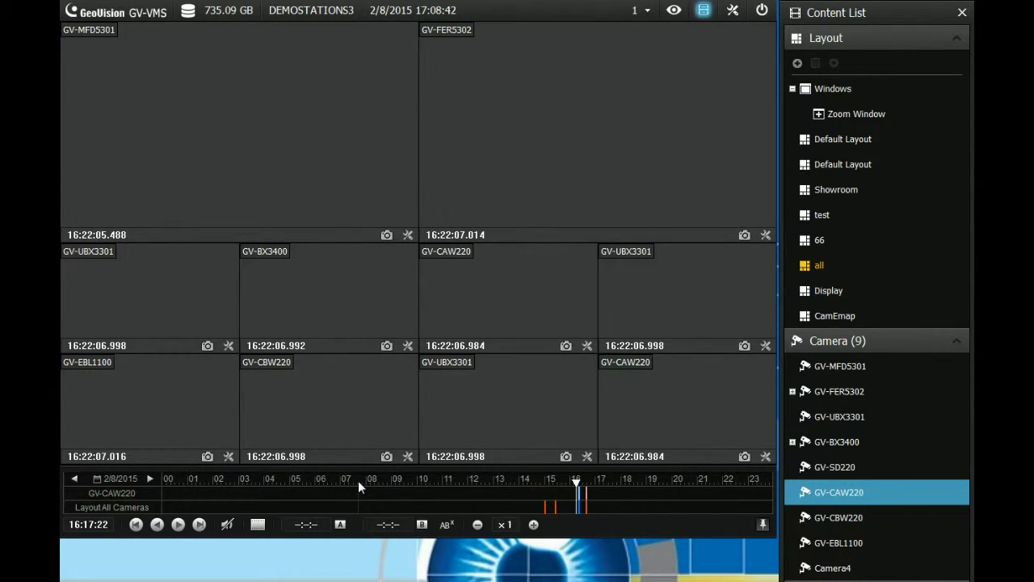
scroll(359, 485, "up", 1)
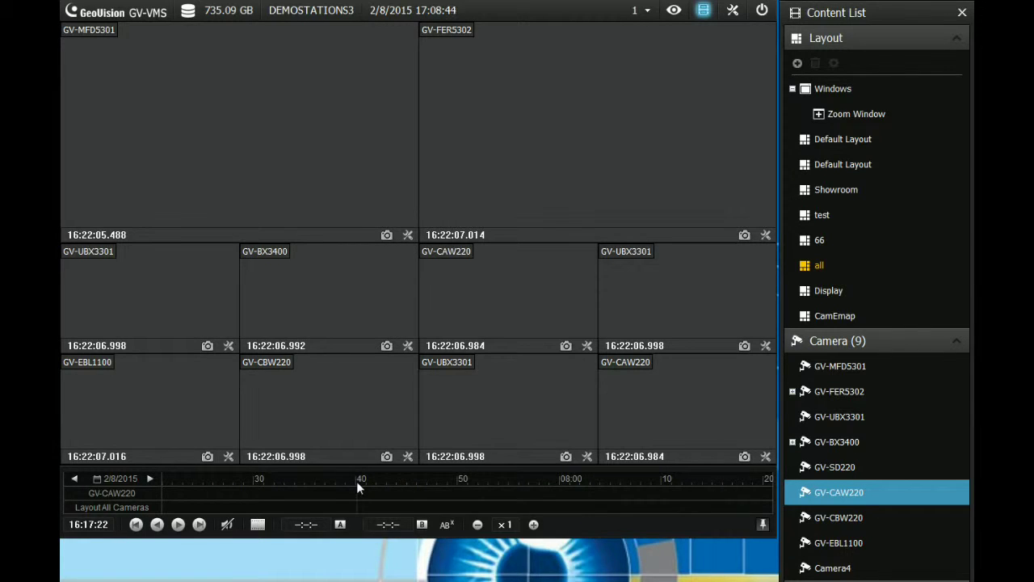
left_click_drag(499, 485, 466, 483)
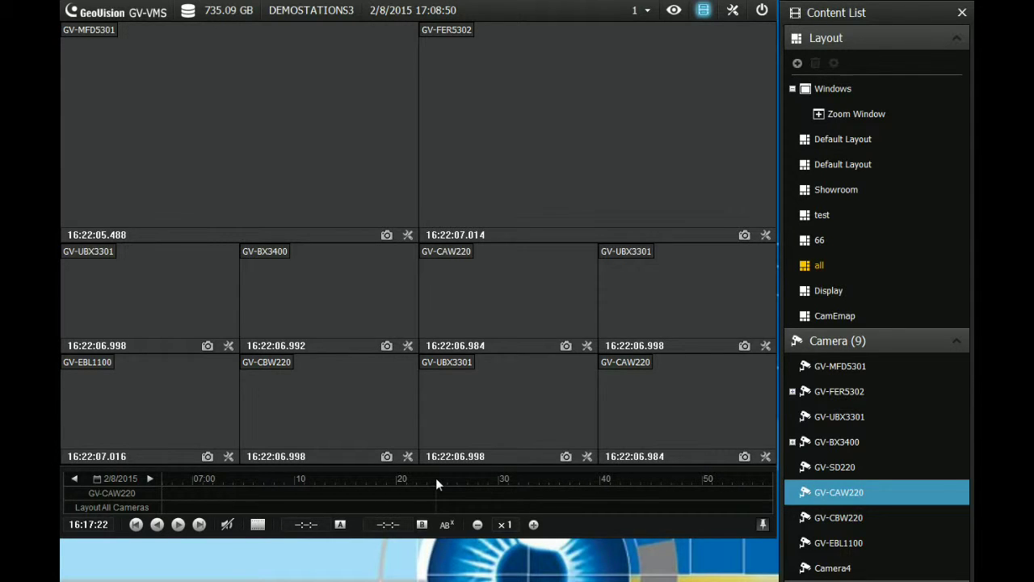
double_click(436, 478)
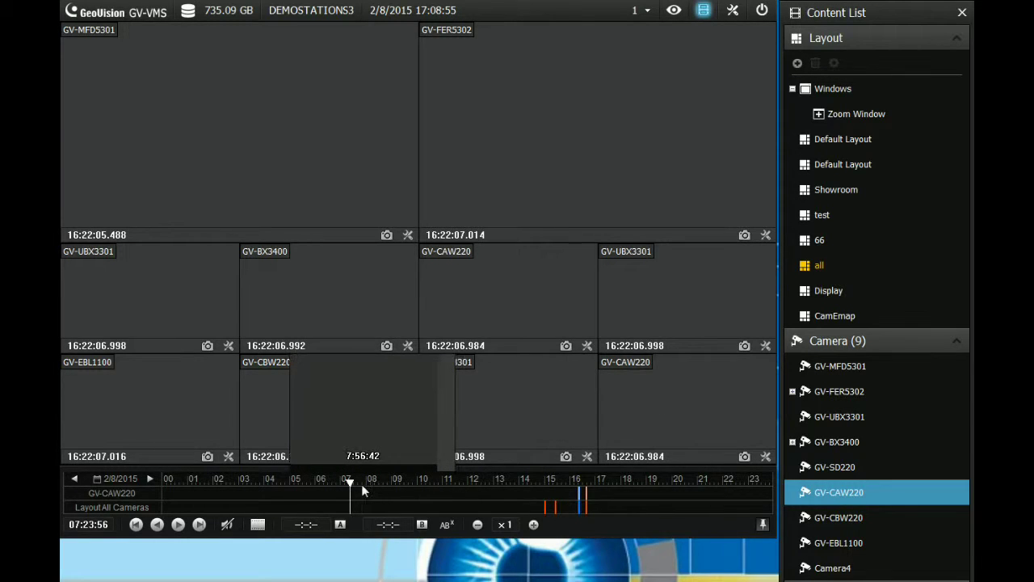
double_click(578, 483)
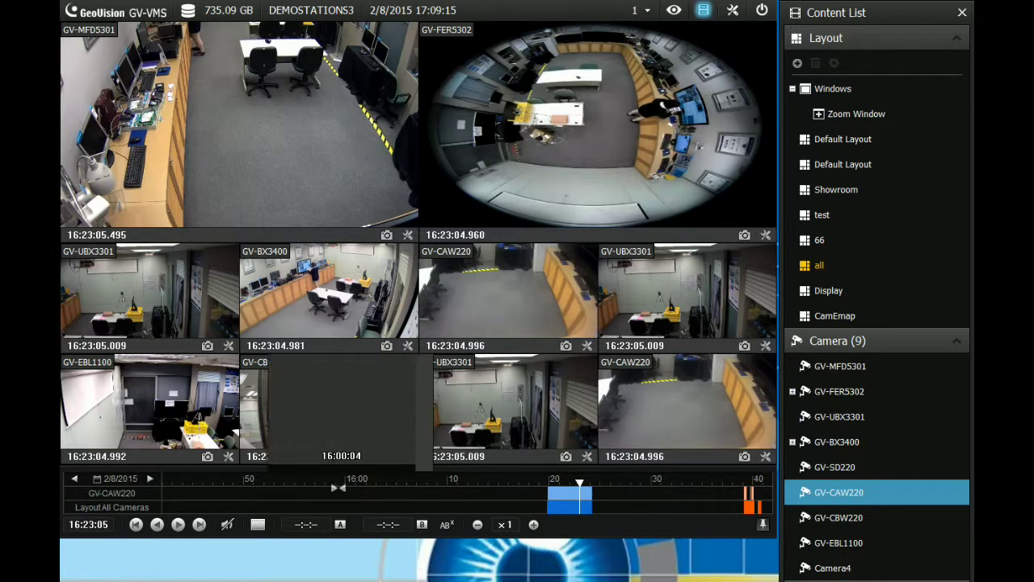
left_click(128, 481)
left_click(128, 481)
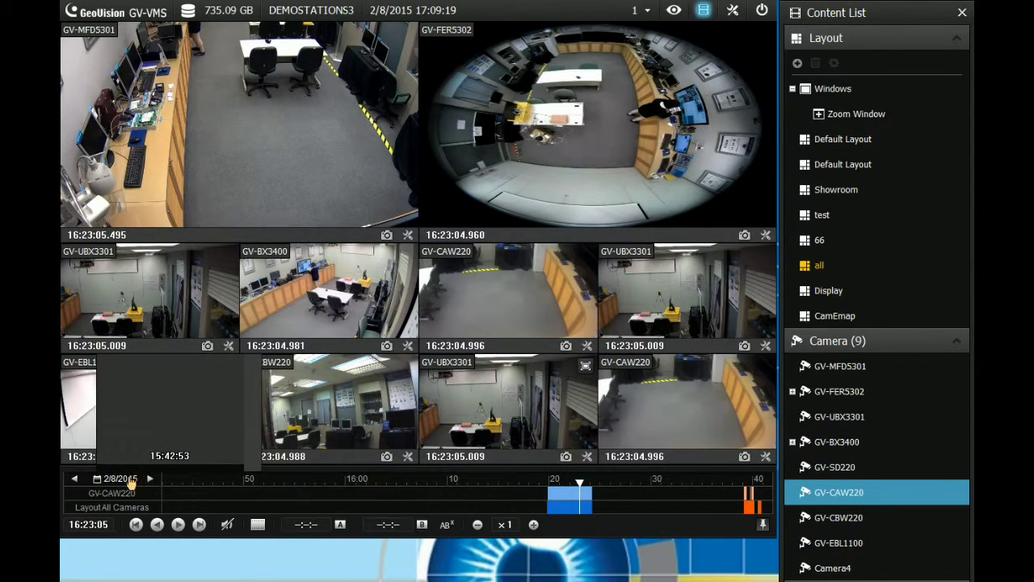
left_click(130, 480)
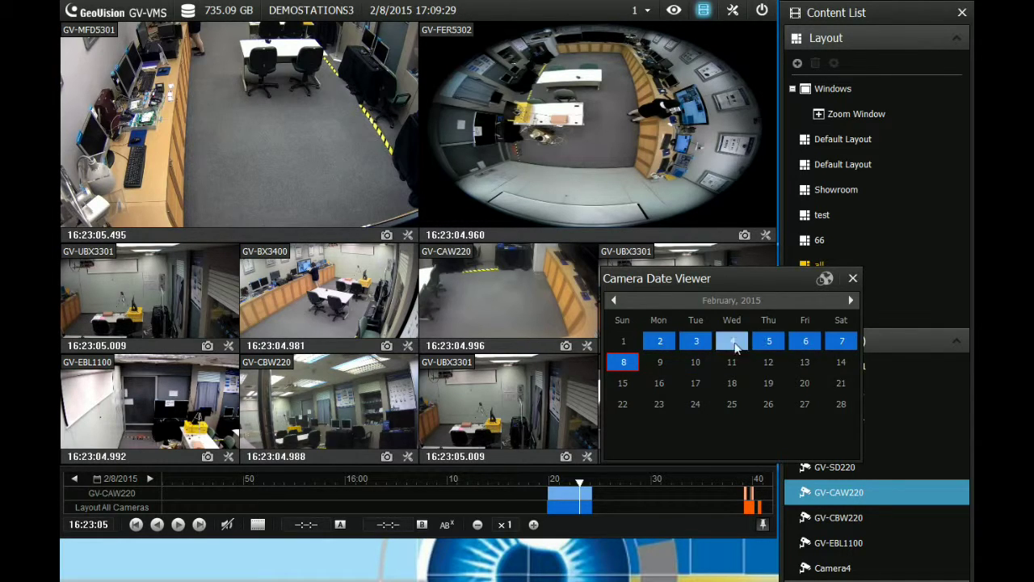
left_click(852, 288)
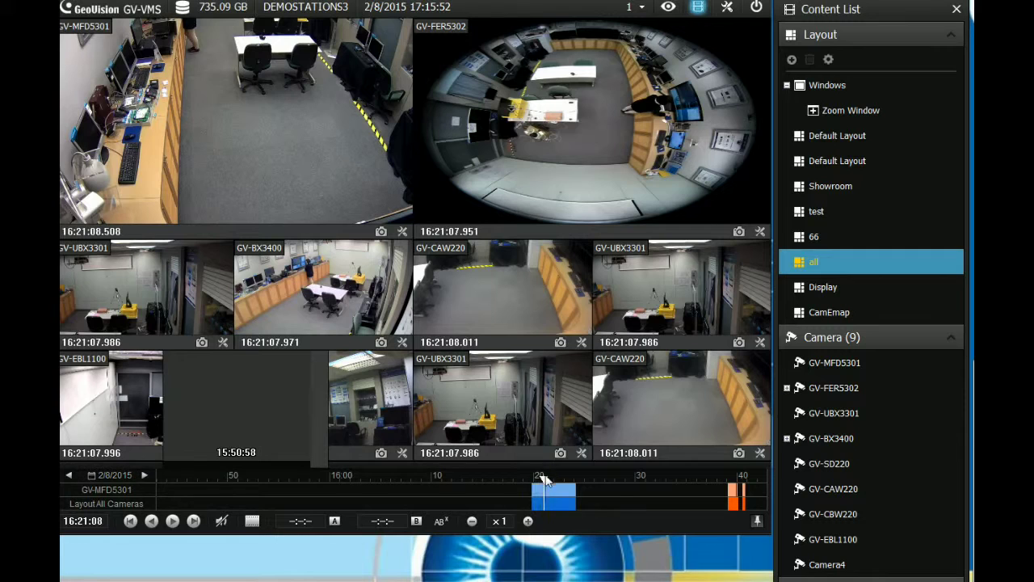
Seek playback on the timeline to about 16:13, then to the recording near 16:40
left_click(462, 479)
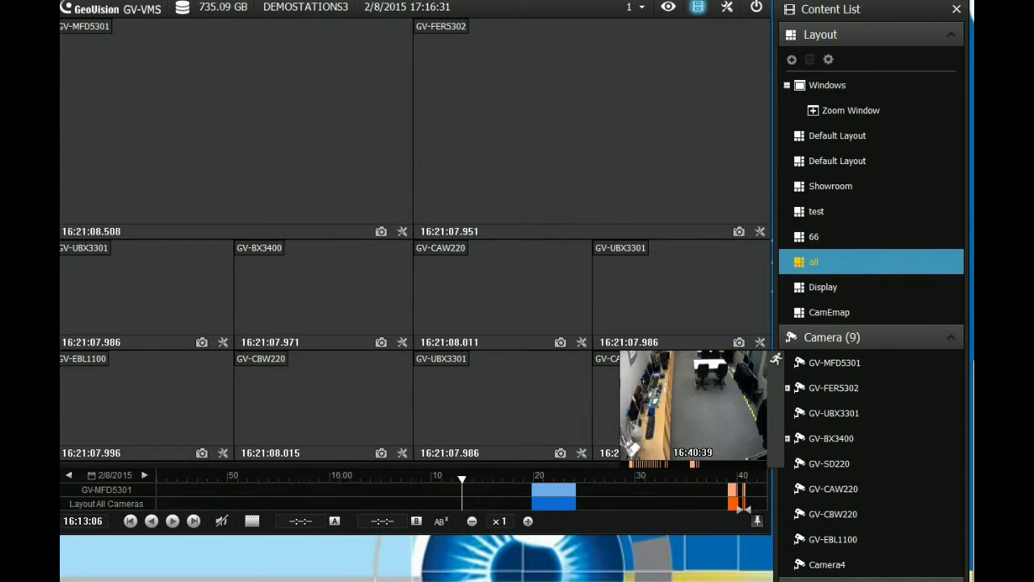
left_click(739, 497)
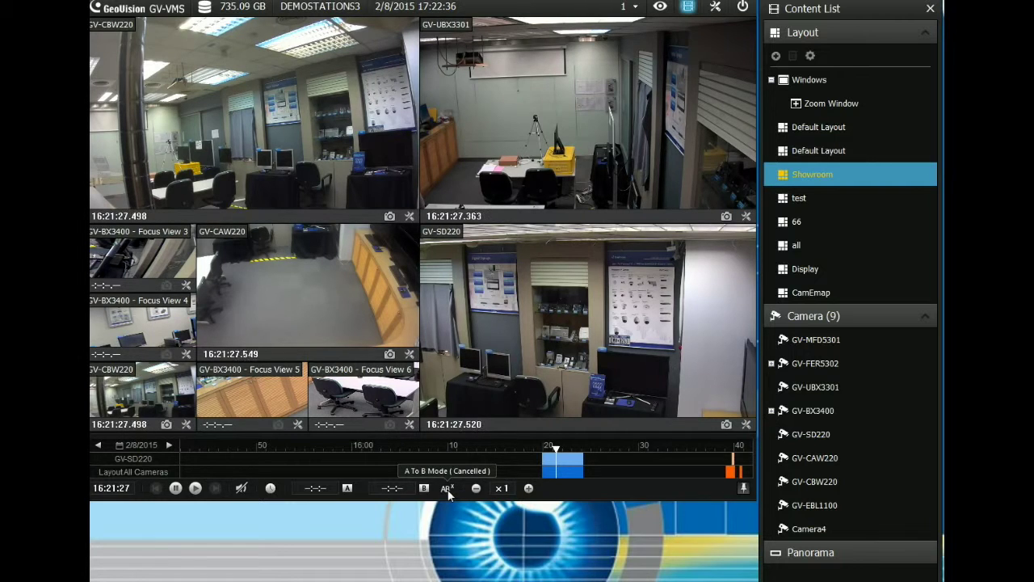
Open the playback mode options and set the playback audio to muted
left_click(270, 488)
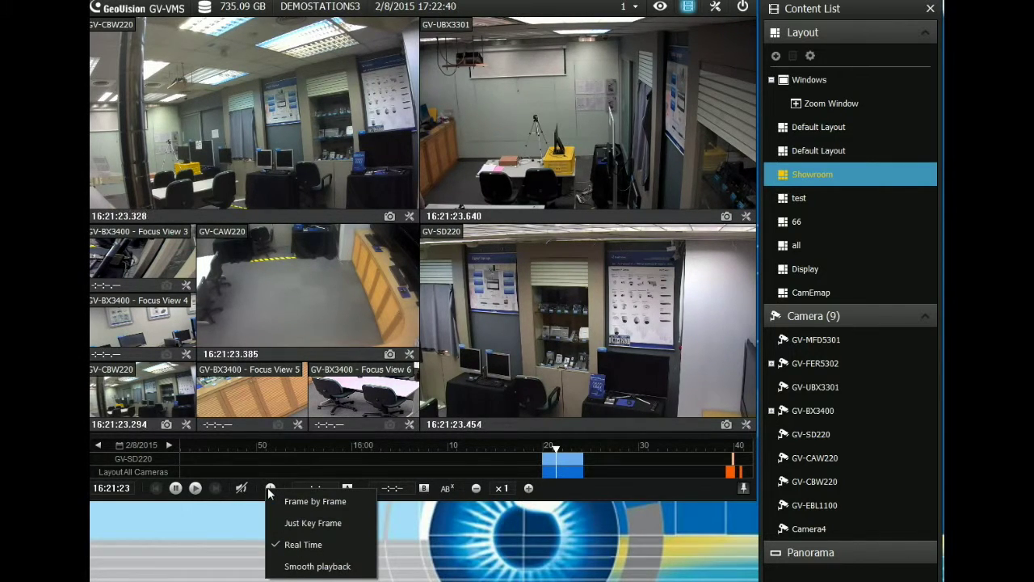
left_click(242, 488)
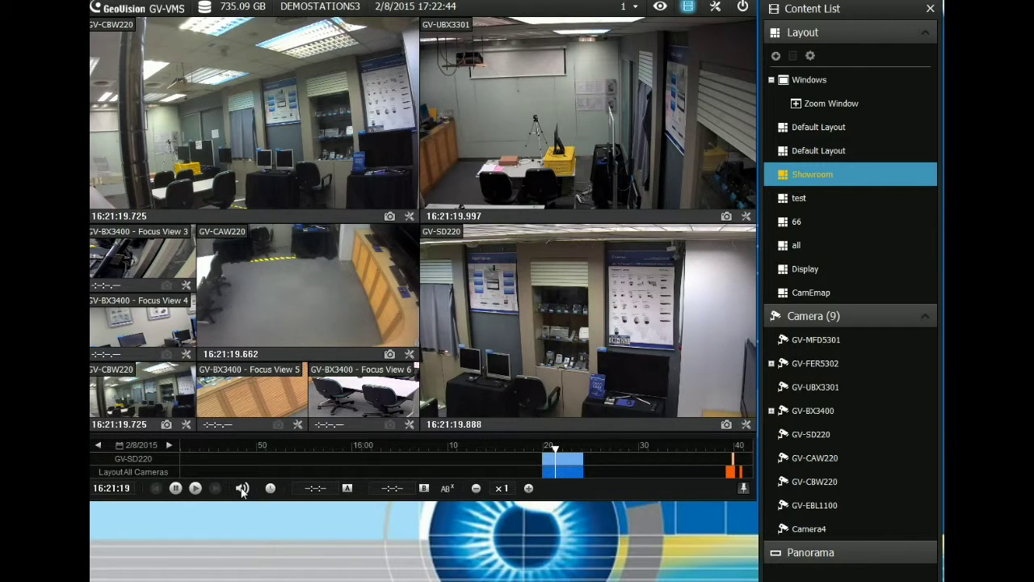
left_click(242, 490)
left_click(242, 489)
left_click(242, 489)
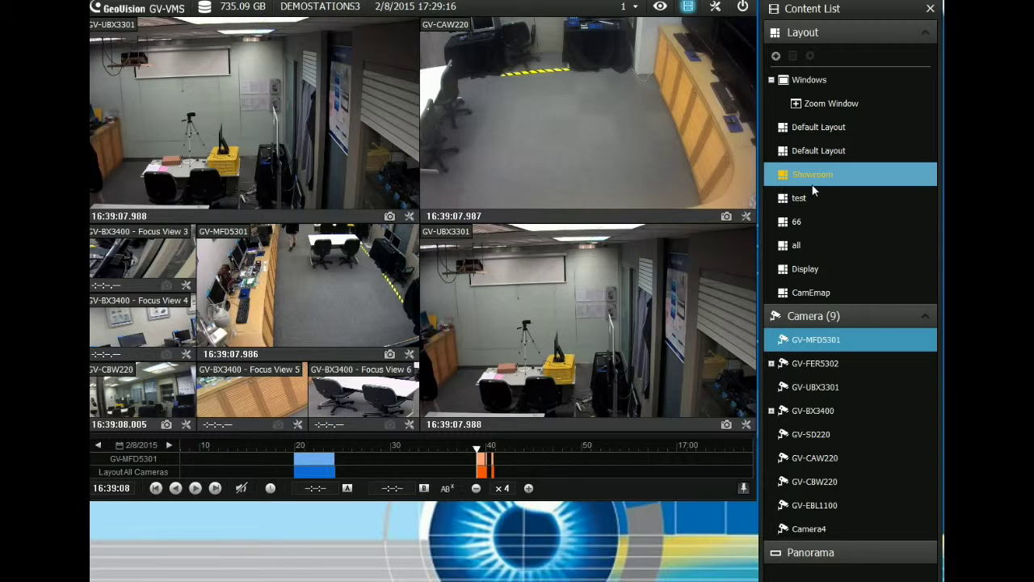
Start playback and loop an A-to-B repeat from 16:39:24 to 16:39:49
left_click(195, 488)
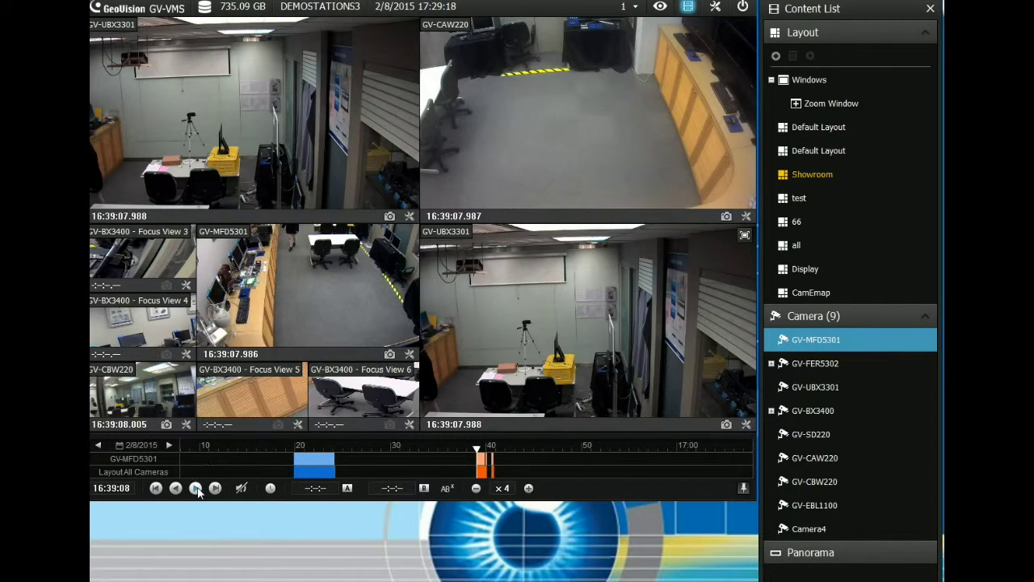
left_click(348, 488)
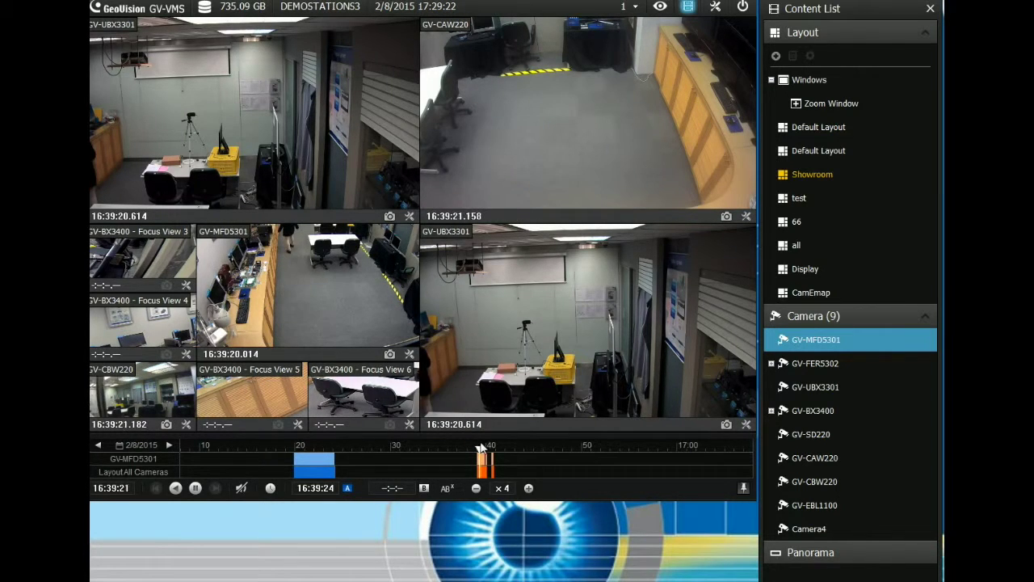
left_click(423, 488)
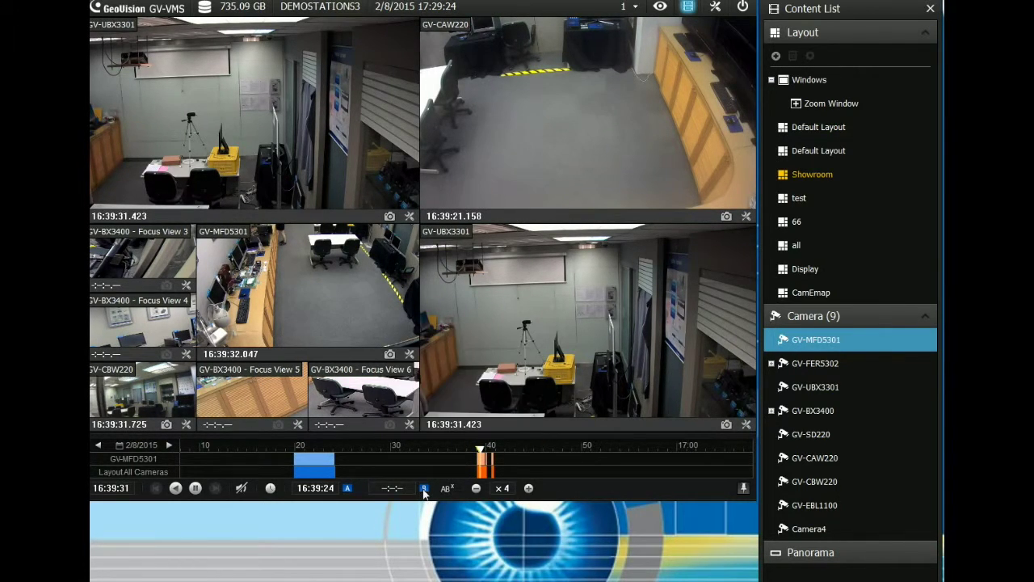
left_click(486, 450)
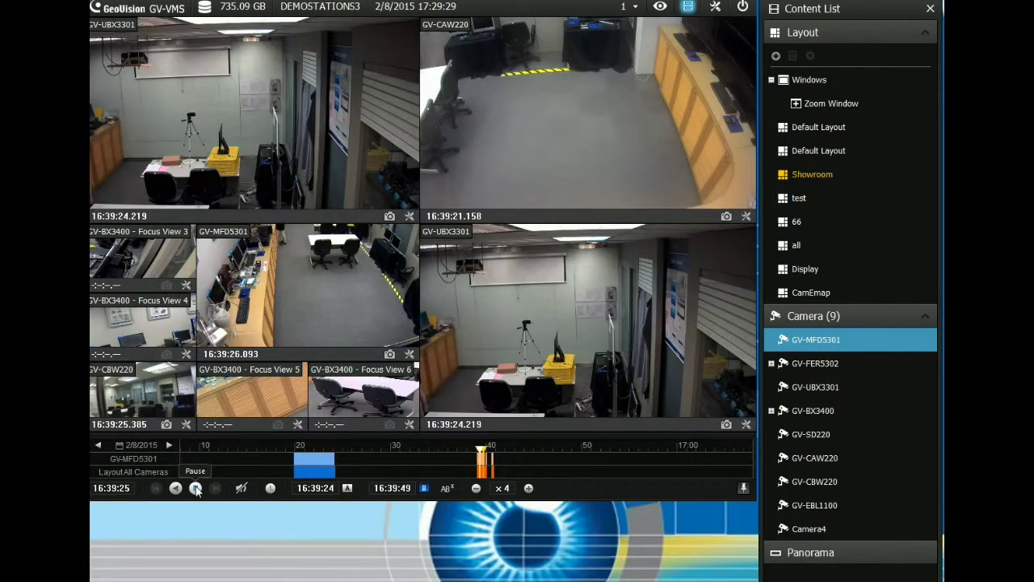
left_click(195, 488)
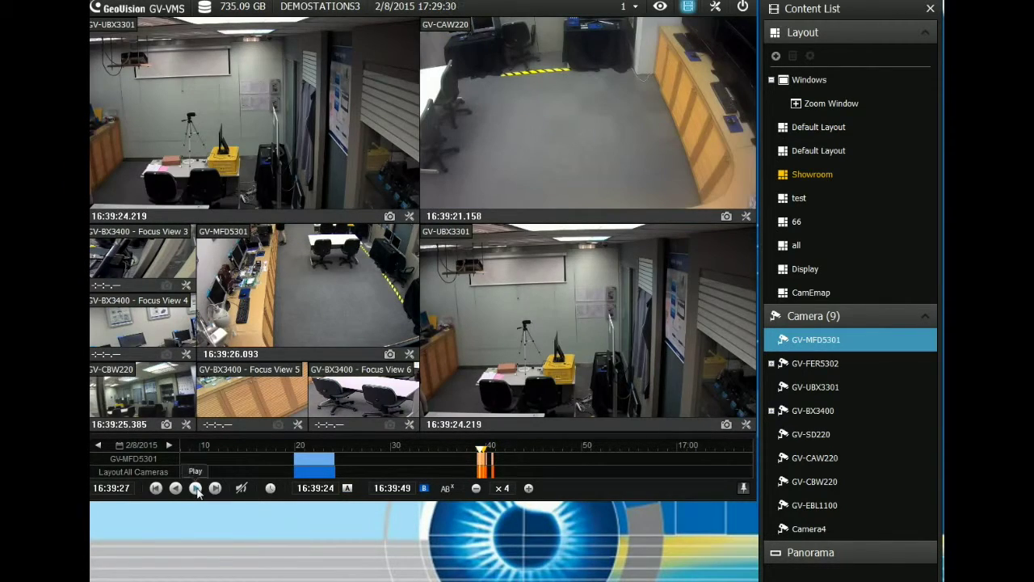
left_click(196, 488)
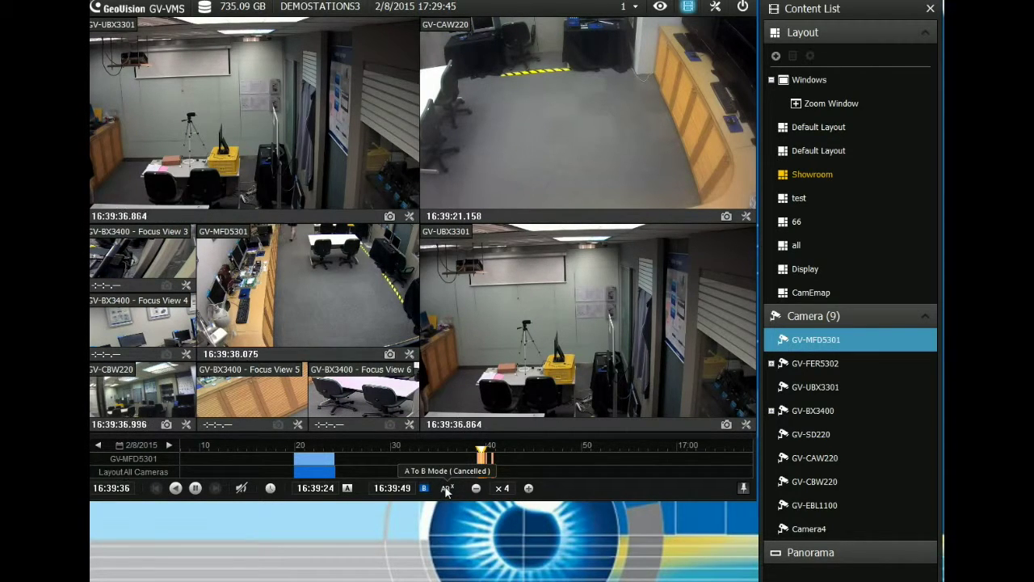
Cancel the A-to-B repeat, rewind a few seconds and resume normal playback
left_click(447, 489)
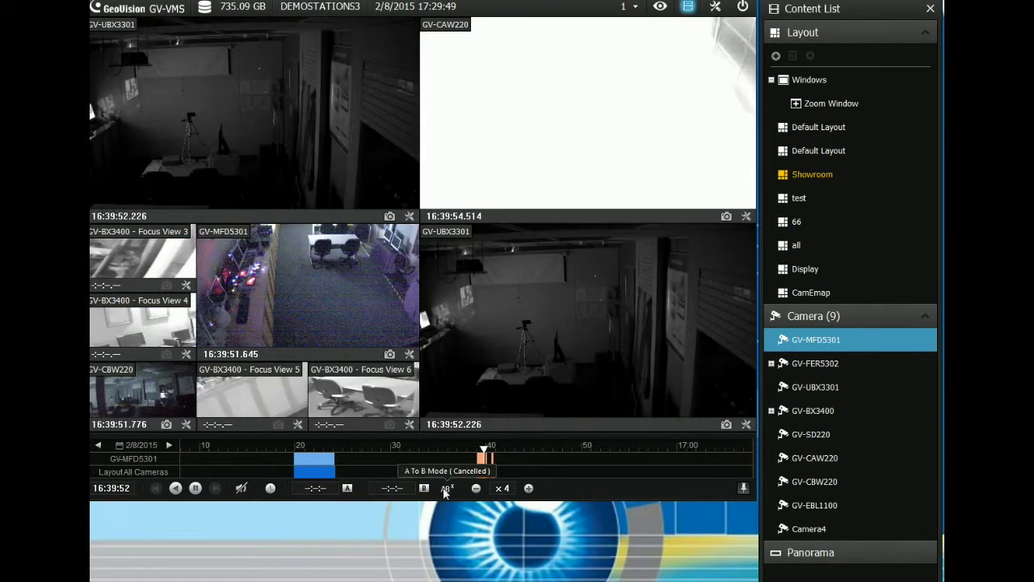
left_click(175, 489)
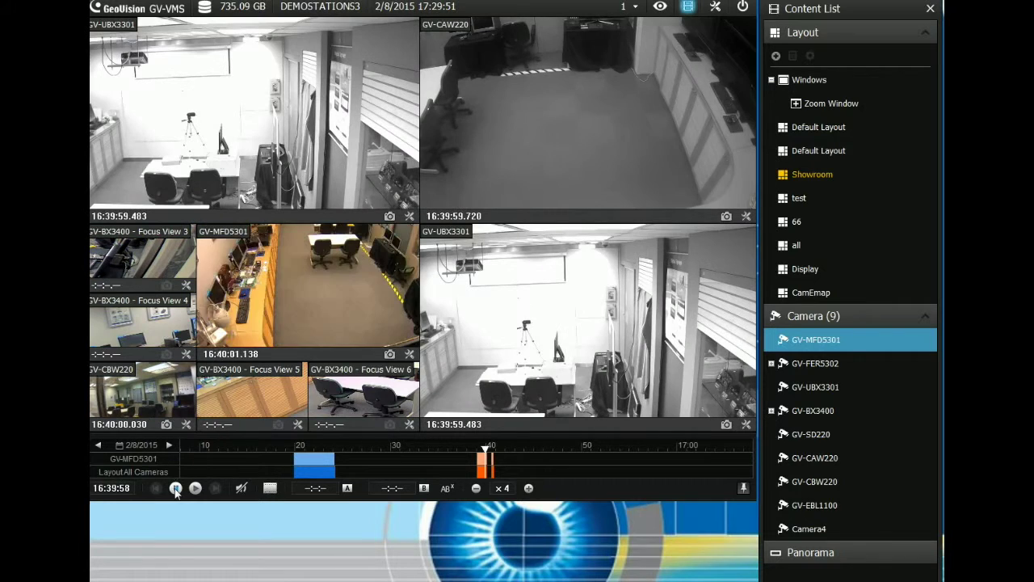
left_click(195, 490)
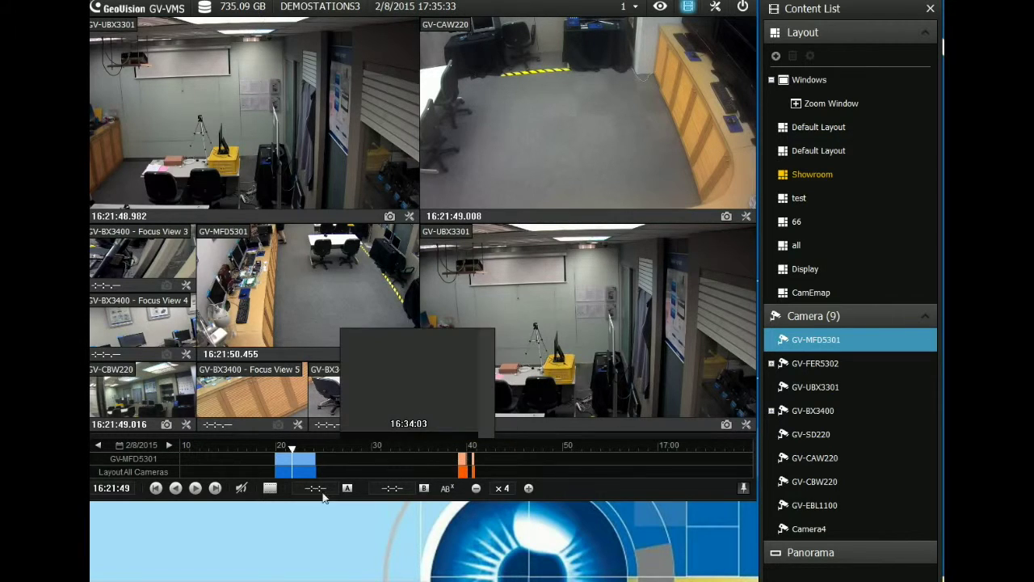
left_click(195, 487)
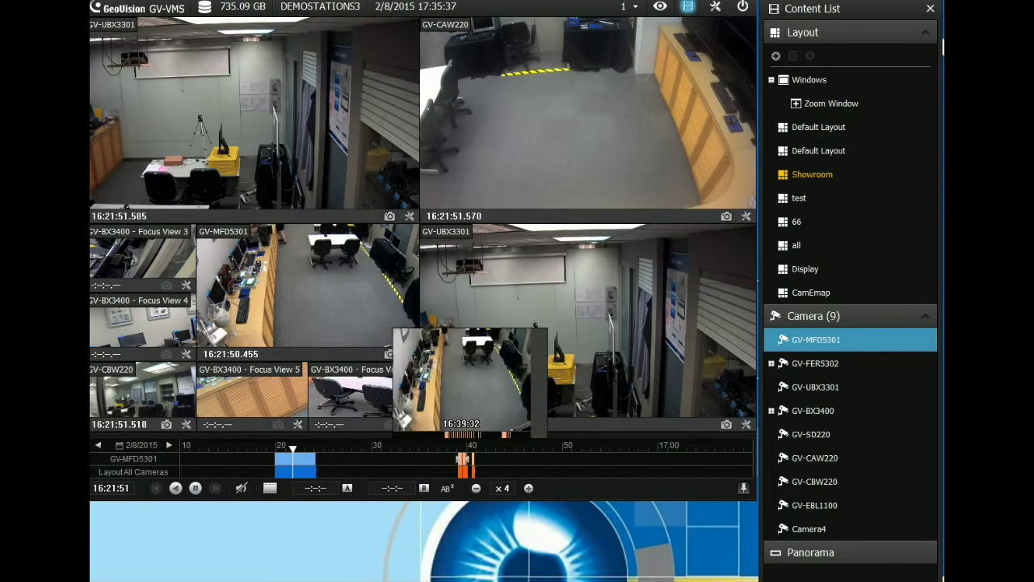
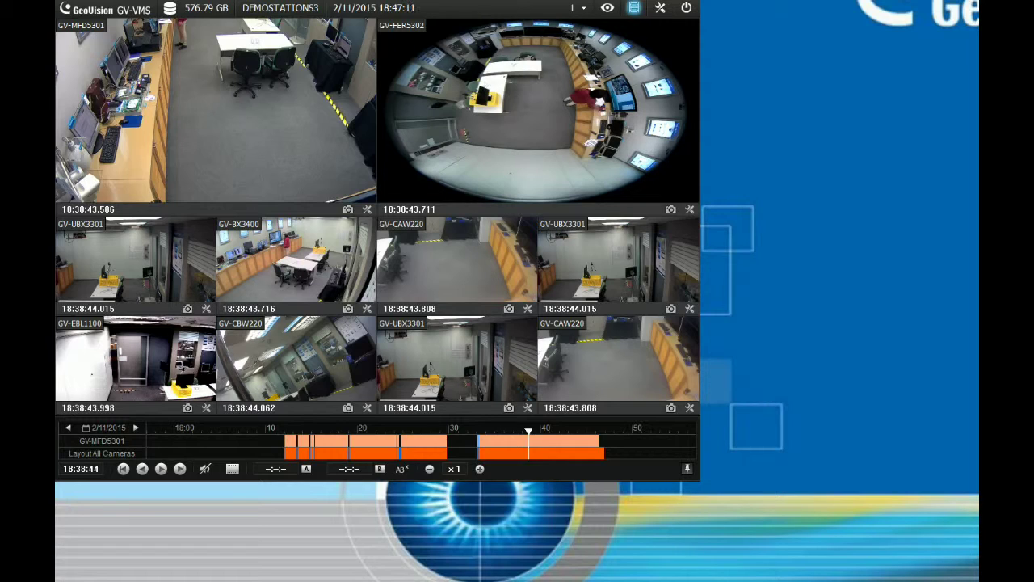
In Basic Search, change the event time minutes to 10 to jump playback to 18:10:29 on 2/11/2015
left_click(659, 14)
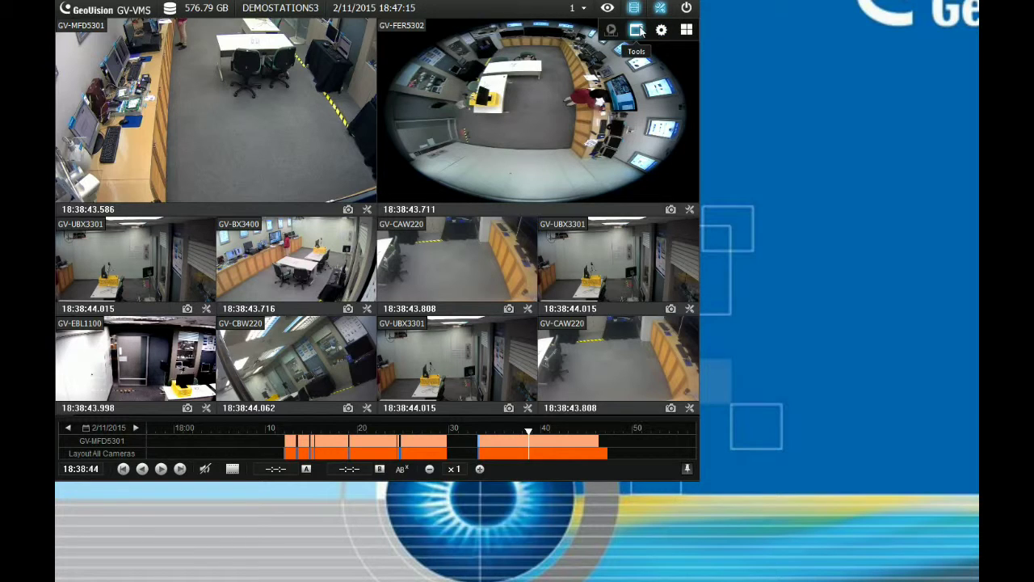
left_click(637, 30)
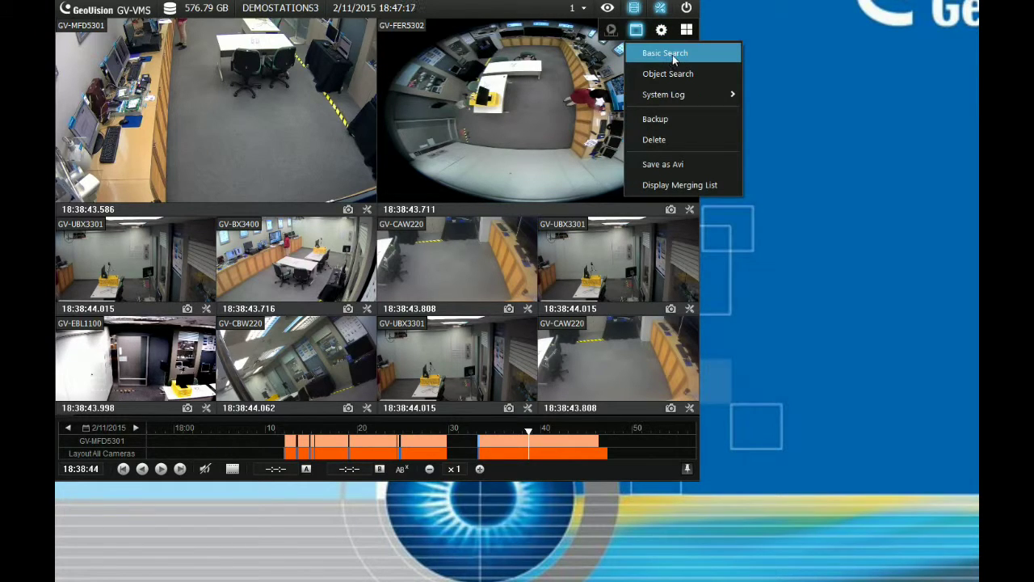
left_click(673, 54)
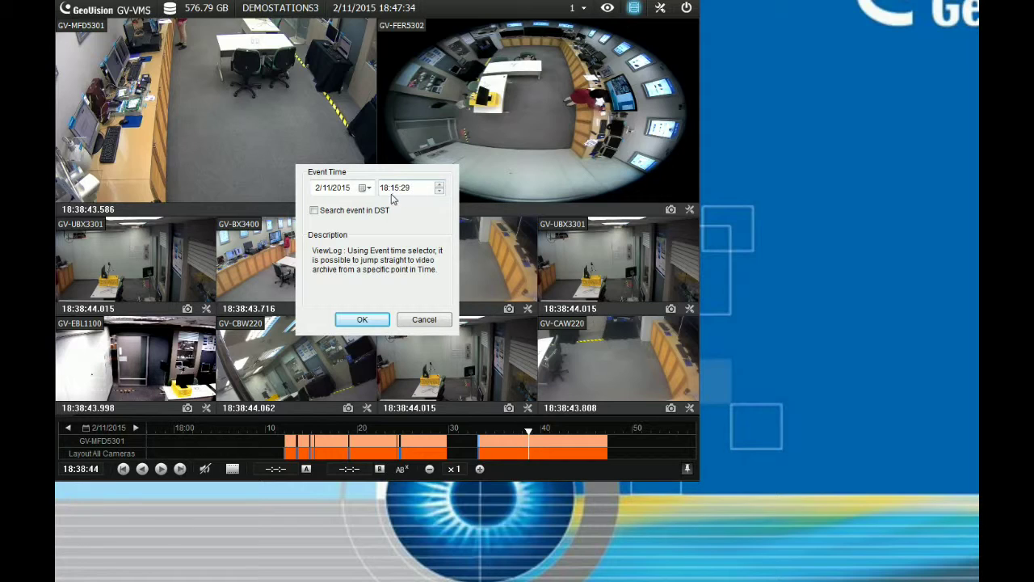
left_click(395, 187)
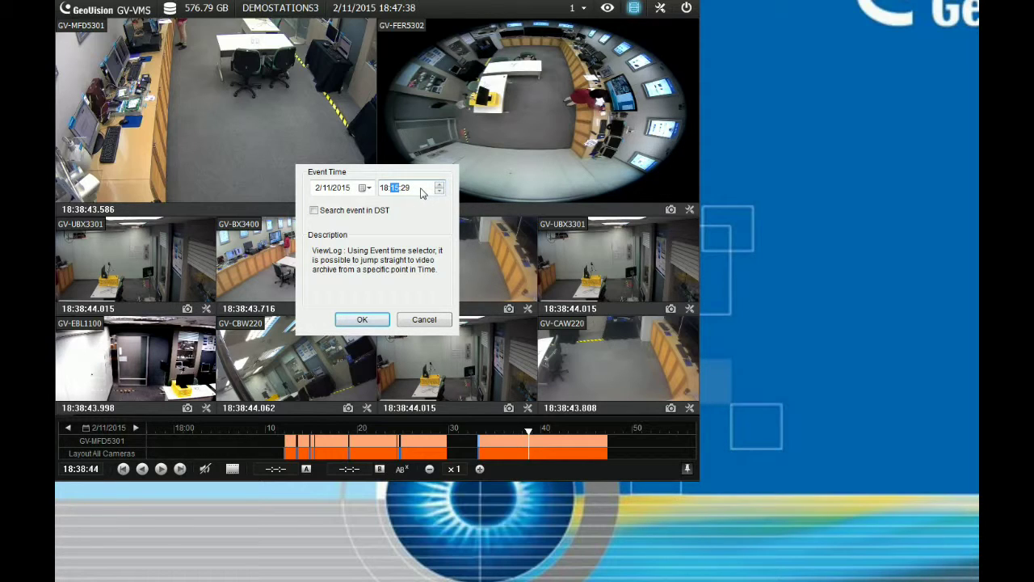
type("10")
left_click(374, 320)
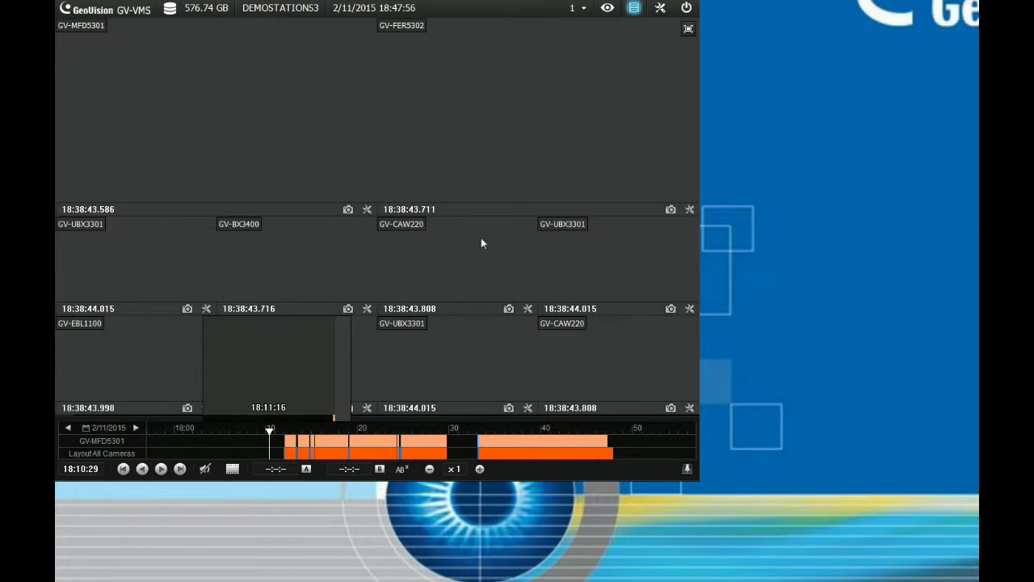
In Basic Search, change the event time minutes to 12 to jump playback to 18:12 on 2/11/2015
left_click(637, 30)
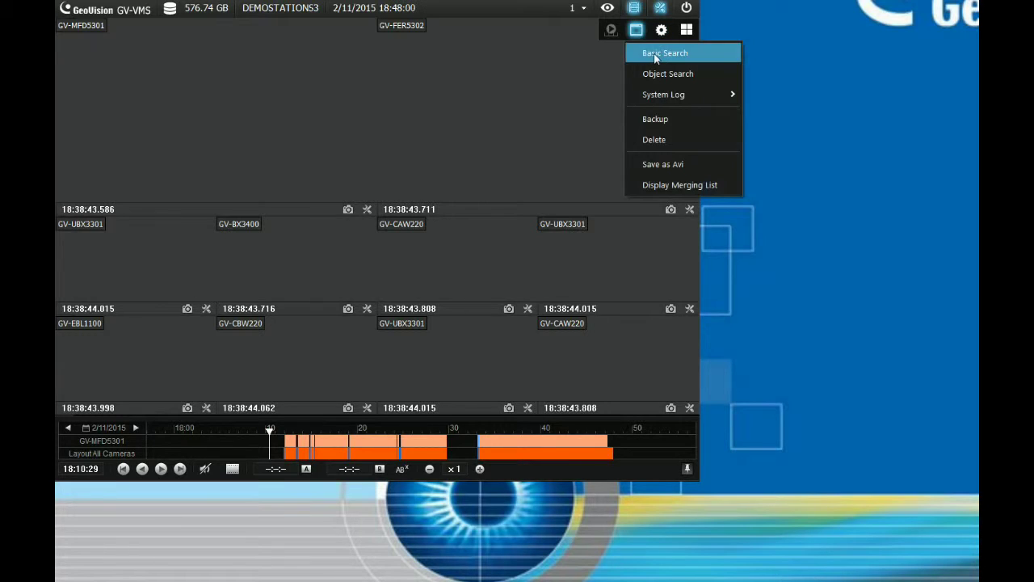
left_click(658, 53)
left_click(395, 188)
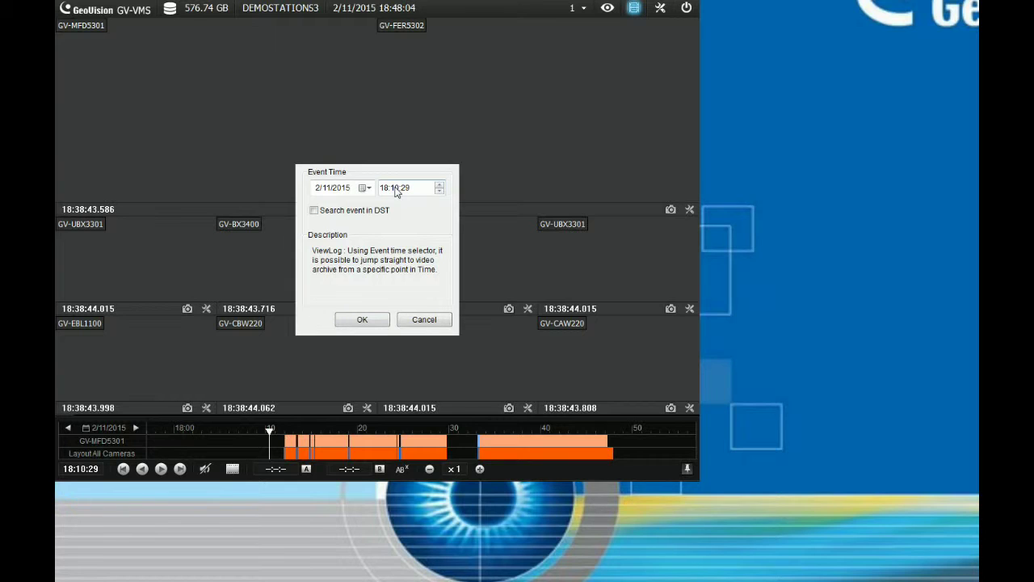
left_click(396, 189)
type("12")
left_click(362, 320)
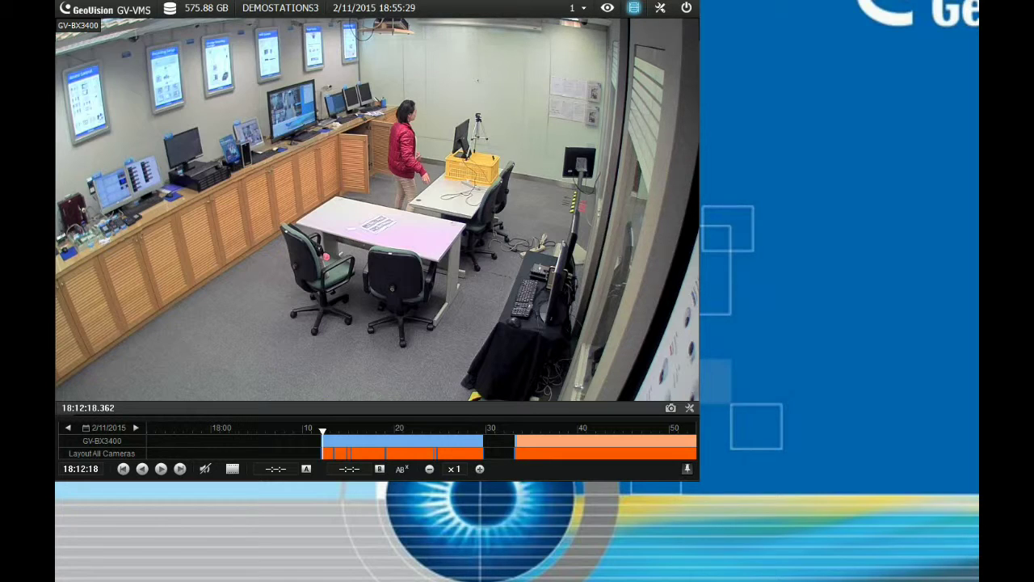
Bring up the Object Search panel and position it near the middle of the screen
left_click(658, 10)
left_click(635, 30)
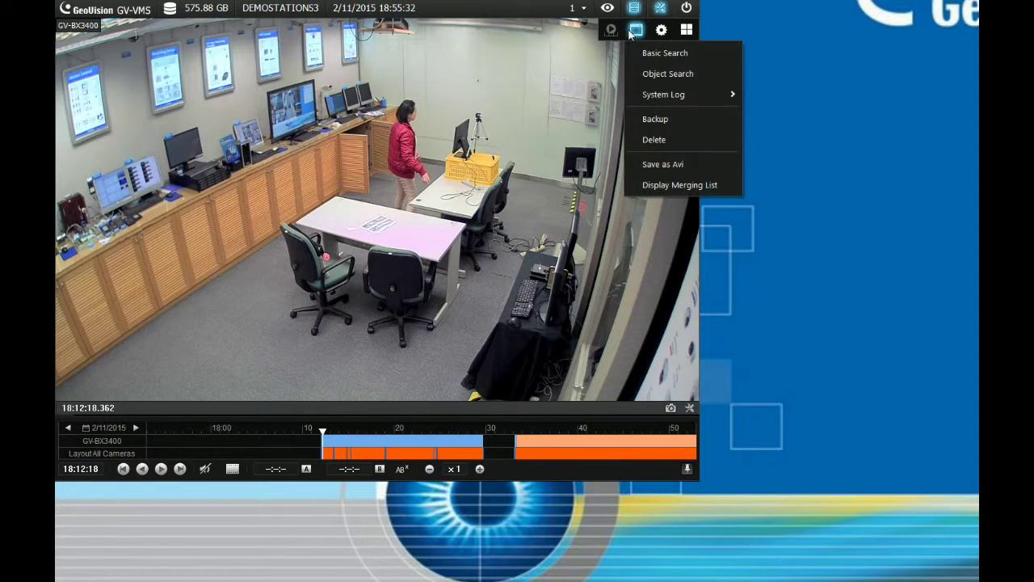
left_click(652, 73)
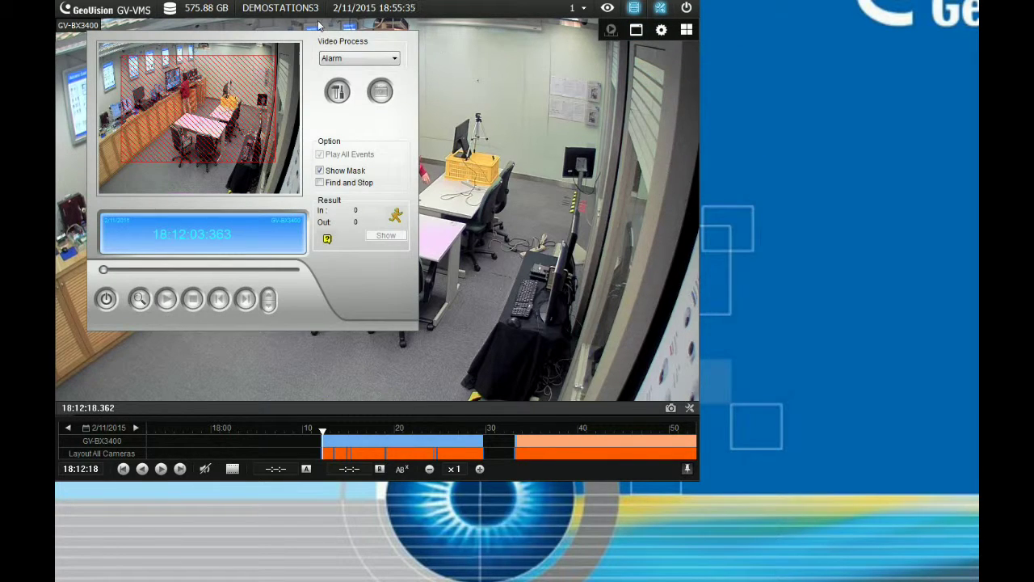
left_click_drag(311, 34, 530, 103)
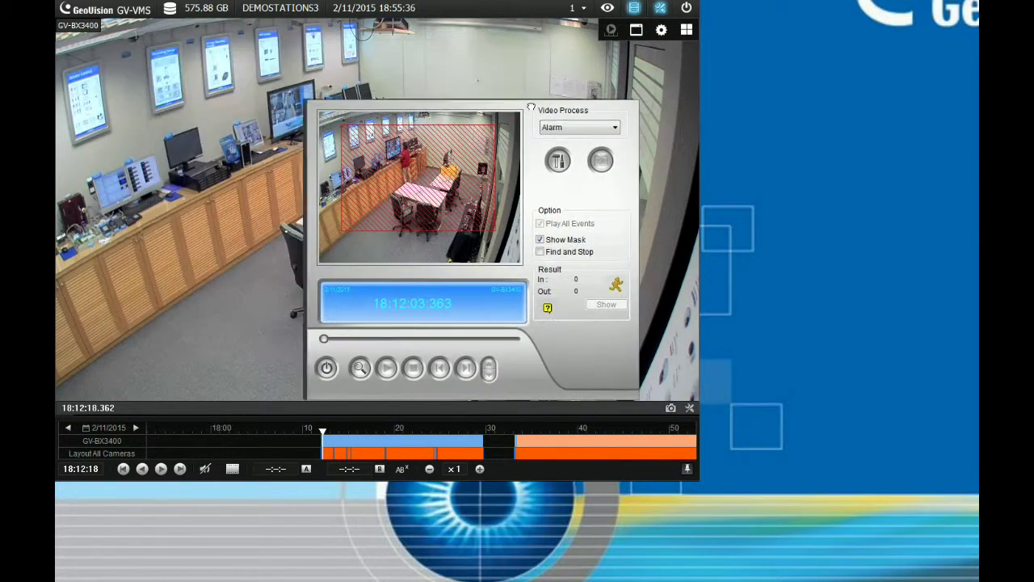
Keep Alarm as the video process and raise its detection sensitivity from 3 to 4
left_click(581, 129)
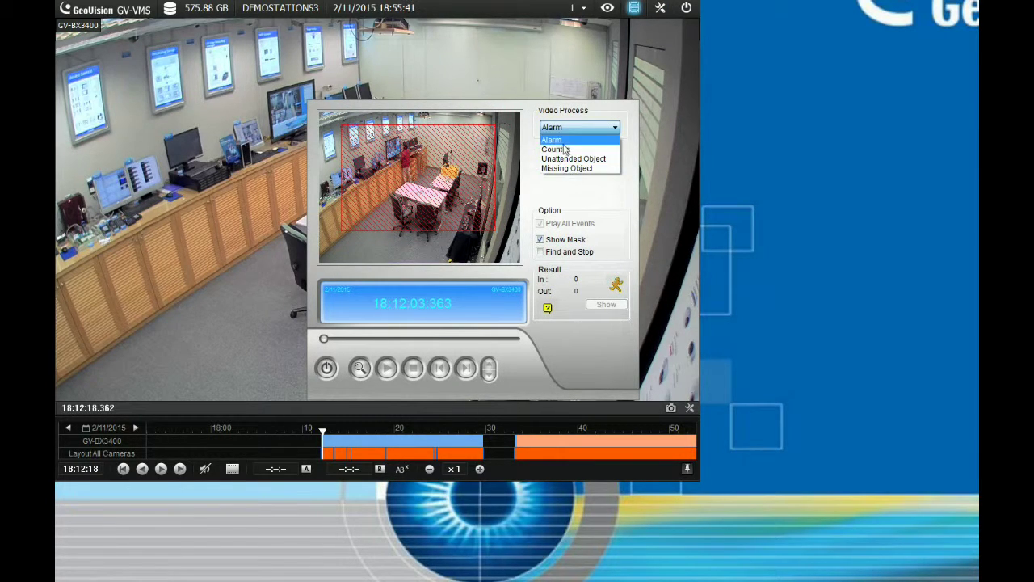
left_click(563, 141)
left_click(565, 163)
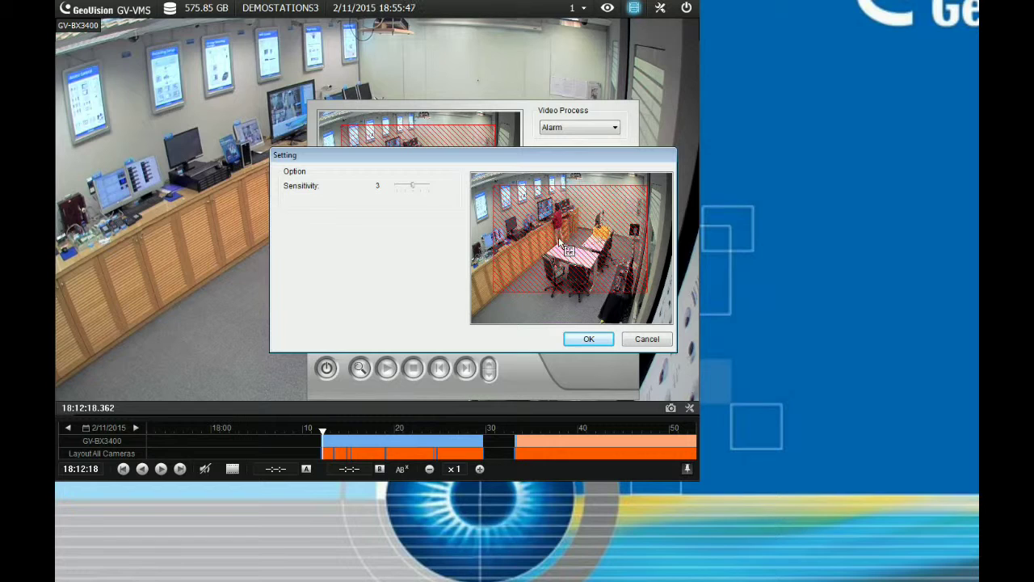
left_click_drag(413, 185, 429, 189)
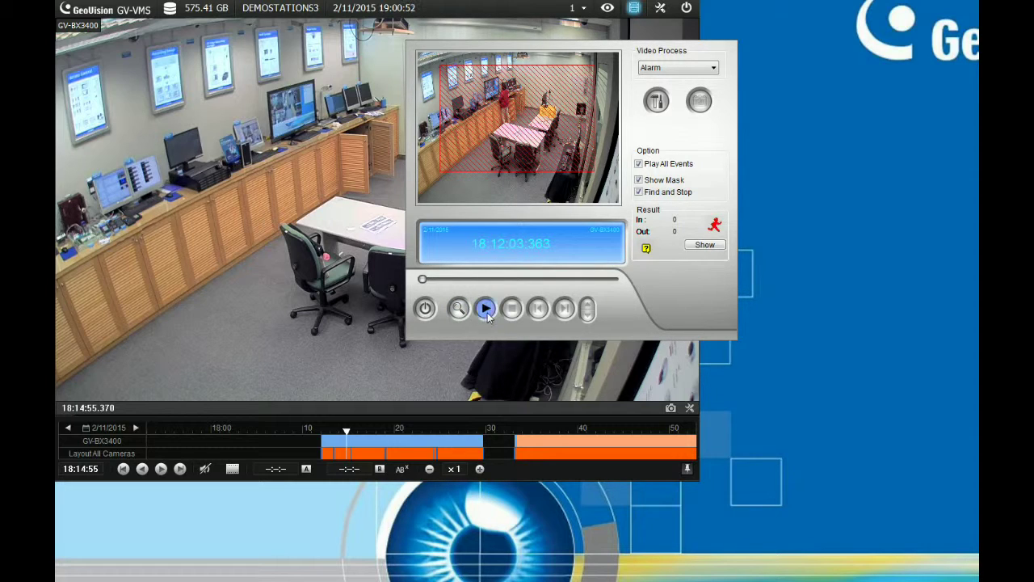
Run the Alarm object search through the footage, then pause and stop it
left_click(460, 311)
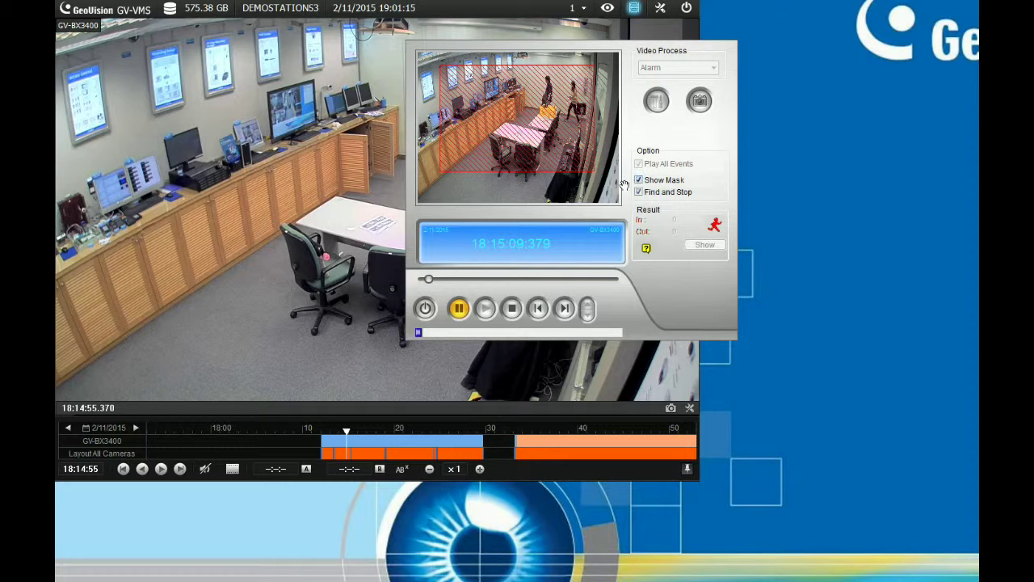
left_click(459, 310)
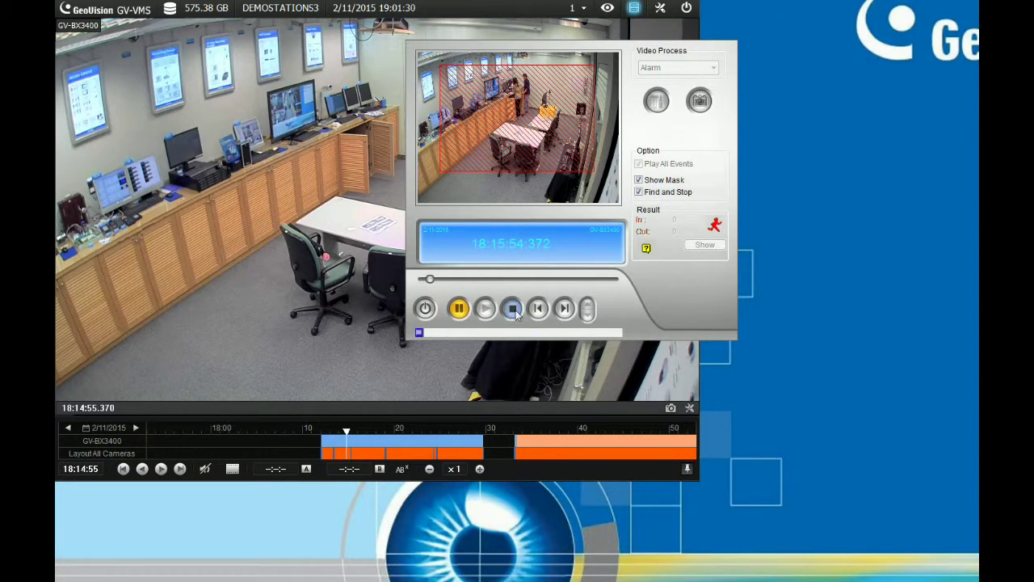
left_click(512, 308)
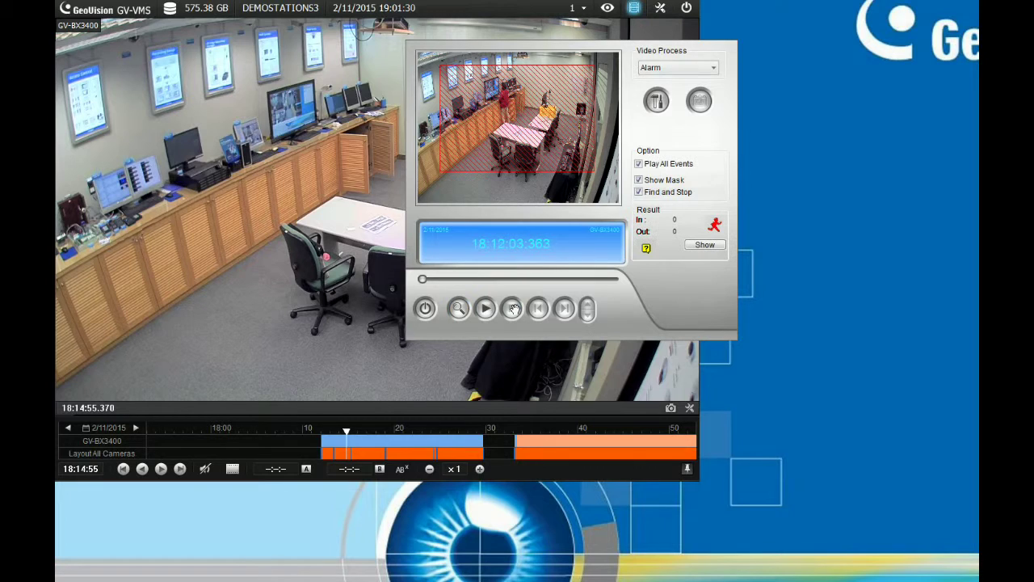
left_click(704, 246)
Expand both event folders and step forward through the found alarm events from 18:15:08:404
left_click_drag(527, 50, 747, 75)
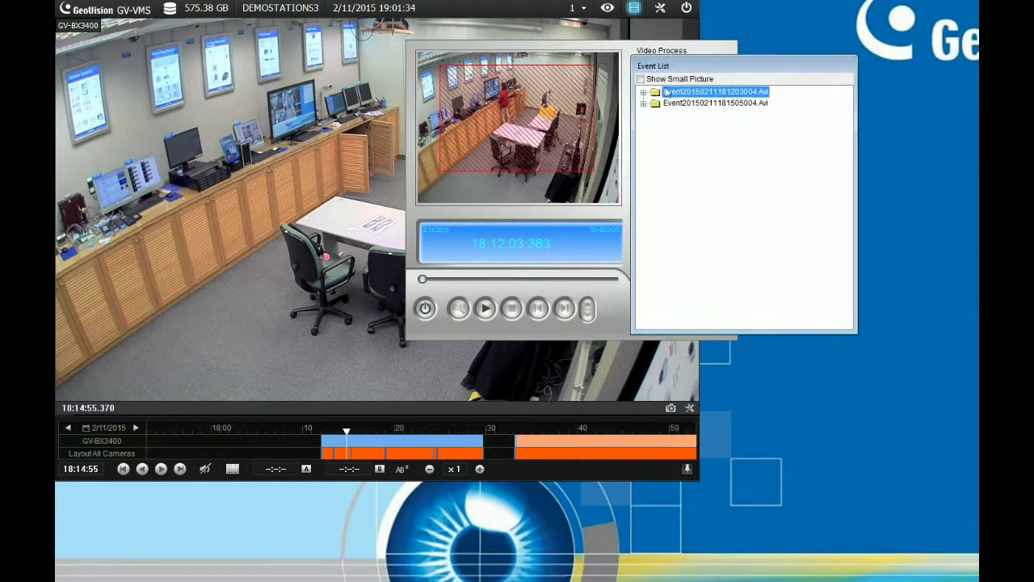
left_click(643, 92)
left_click(643, 114)
left_click(701, 126)
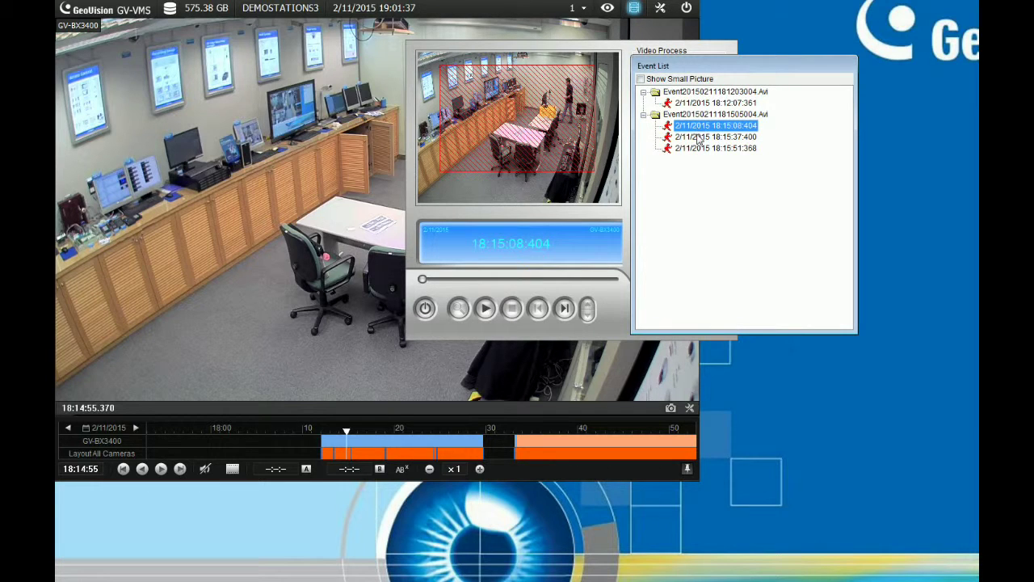
left_click(700, 138)
left_click(697, 148)
left_click(702, 126)
left_click(700, 137)
left_click(698, 149)
left_click(700, 126)
left_click(699, 138)
left_click(698, 148)
Step back to the 18:12:07:361 event, forward to 18:15:51:368, then close Object Search
left_click(699, 138)
left_click(699, 126)
left_click(703, 92)
left_click(701, 103)
left_click(703, 126)
left_click(703, 138)
left_click(704, 149)
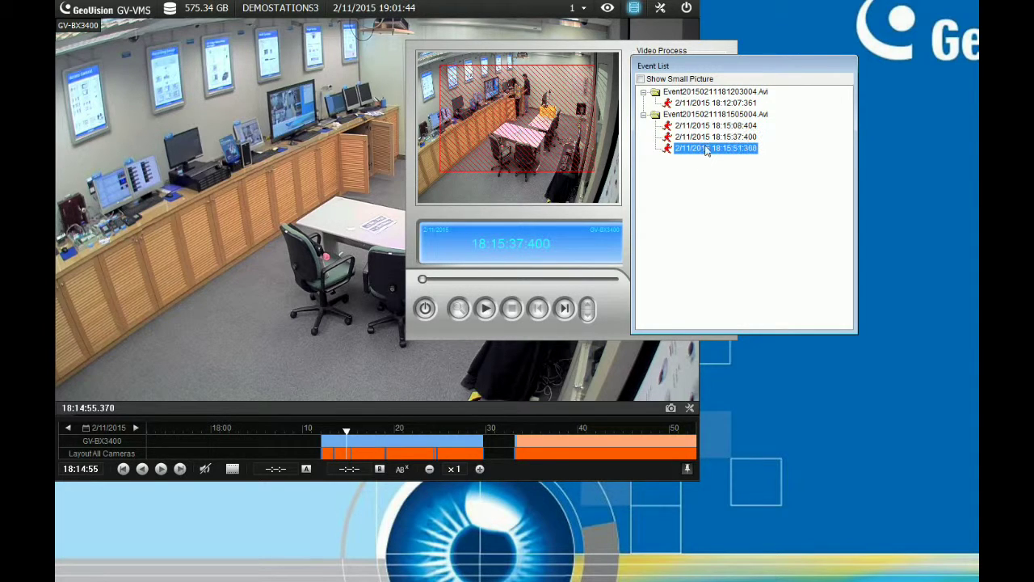
left_click(552, 282)
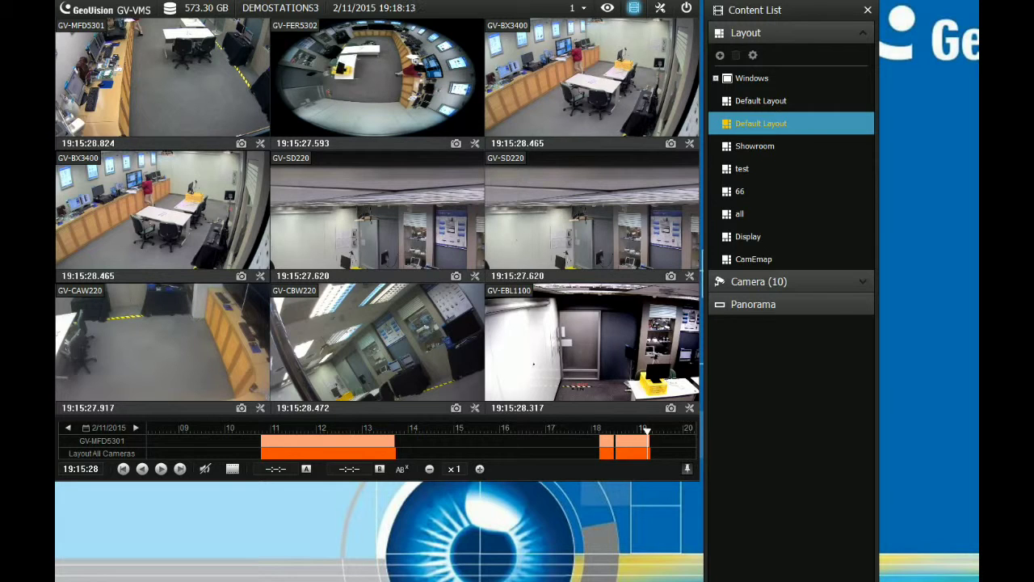
Open the Advanced Log Browser and load the logs for 2/11/2015
left_click(659, 9)
left_click(636, 30)
mouse_move(669, 94)
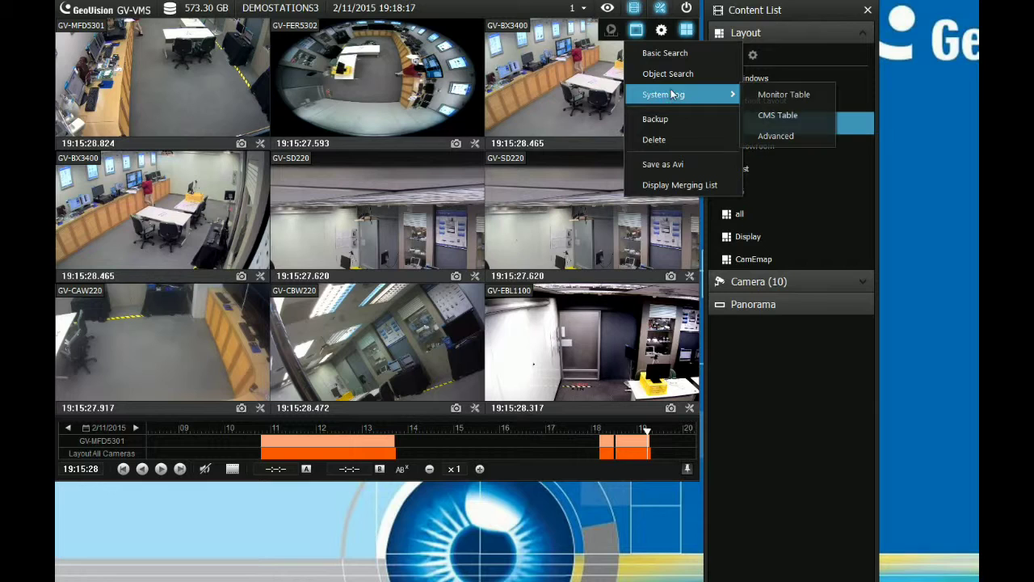
left_click(779, 139)
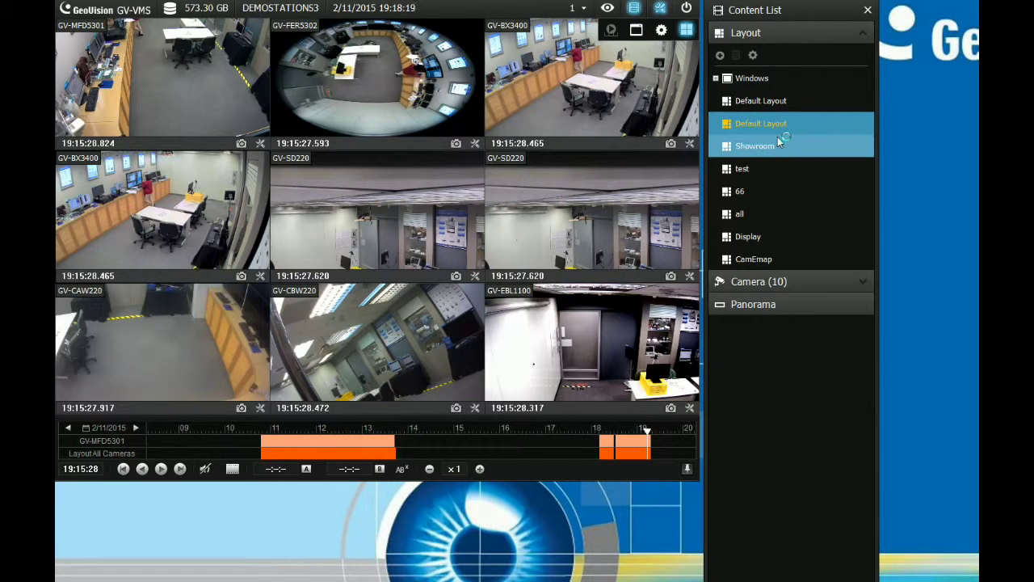
left_click(656, 345)
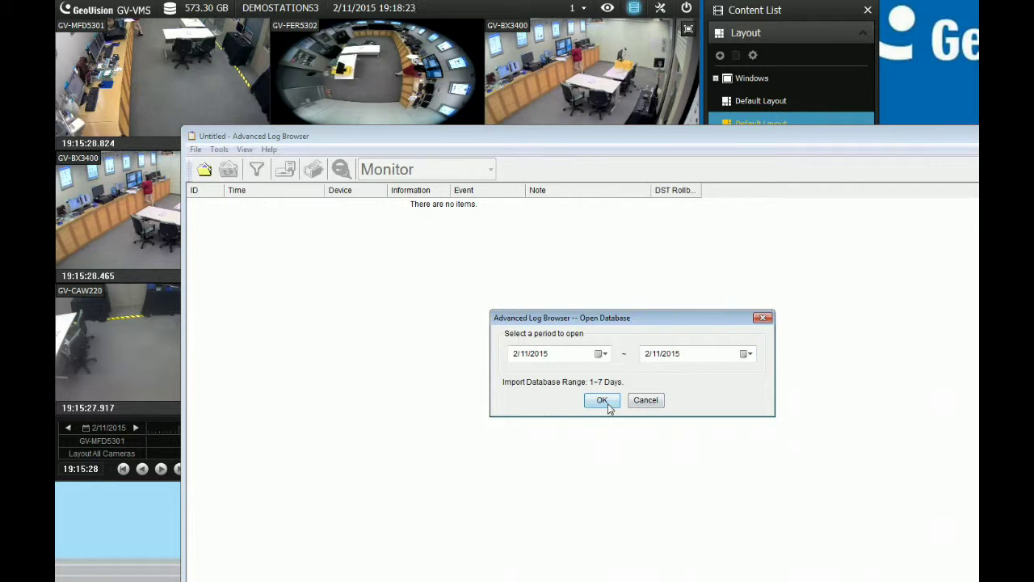
left_click(600, 360)
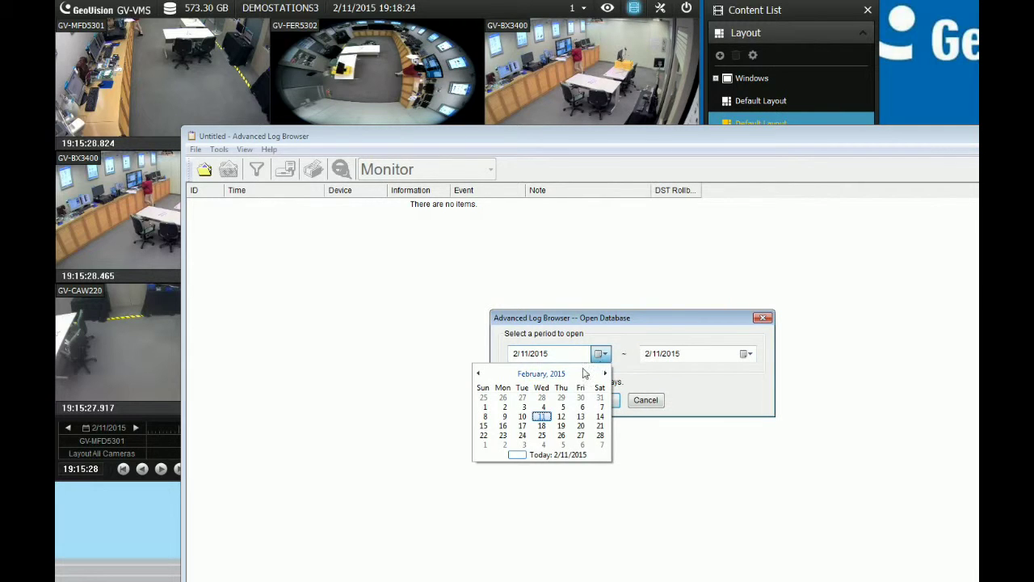
left_click(639, 386)
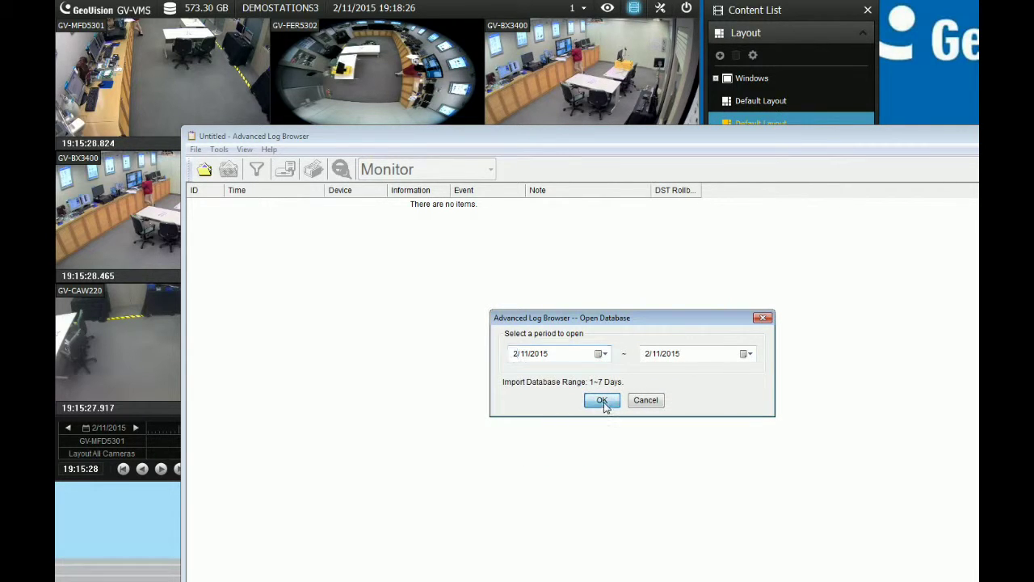
left_click(605, 401)
left_click_drag(939, 137, 793, 38)
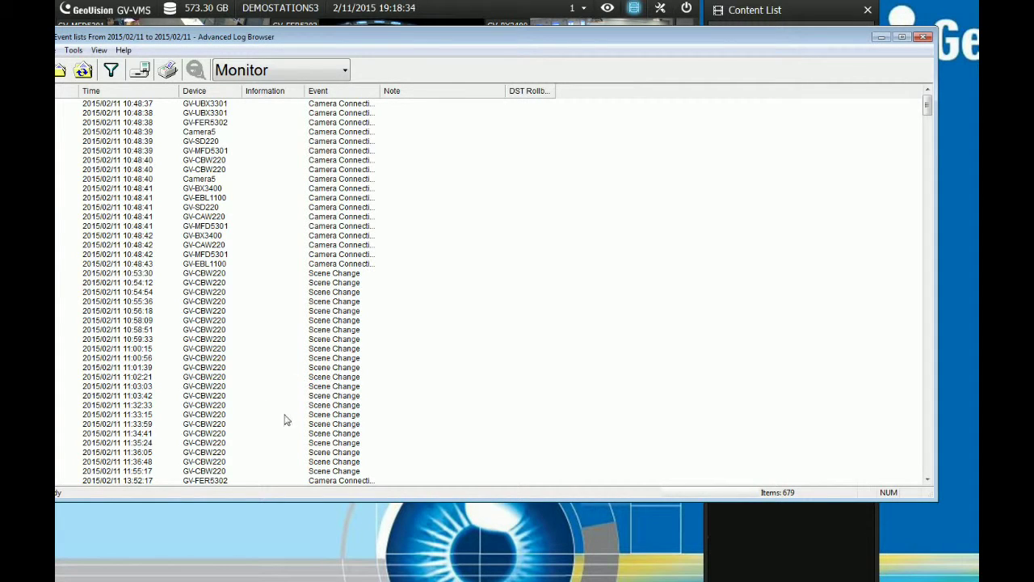
Browse the Monitor motion events (18:35:34, 18:34:59, 18:34:50), keep the Monitor log type, then close the browser
scroll(362, 412, "down", 2)
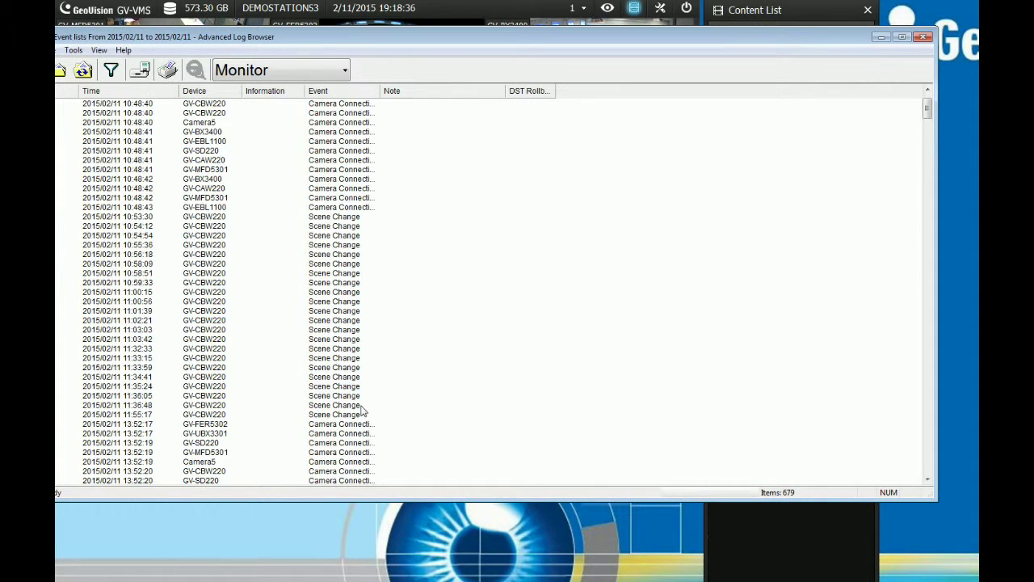
scroll(362, 412, "down", 18)
left_click(316, 396)
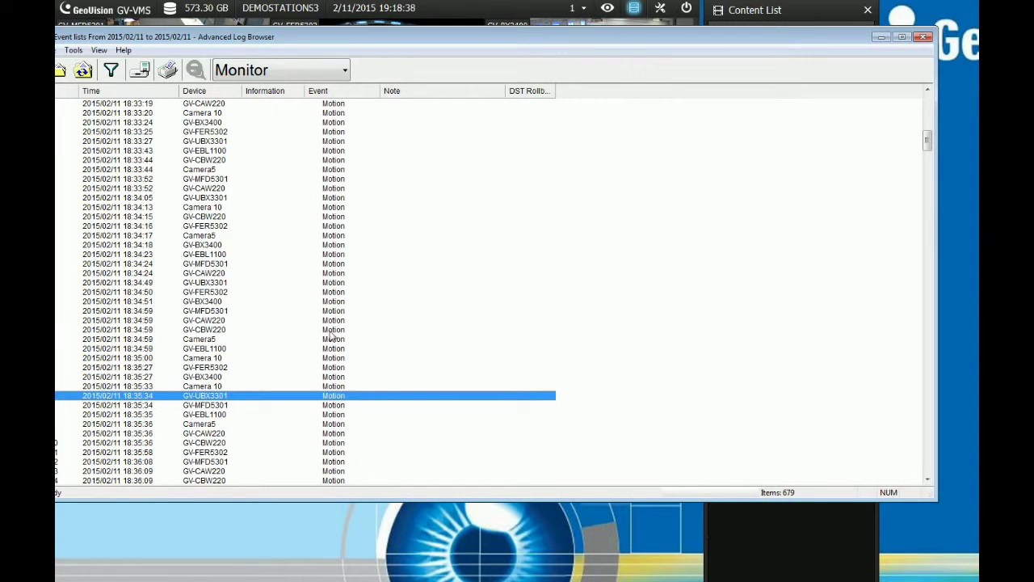
left_click(330, 330)
left_click_drag(451, 46, 487, 49)
left_click(351, 298)
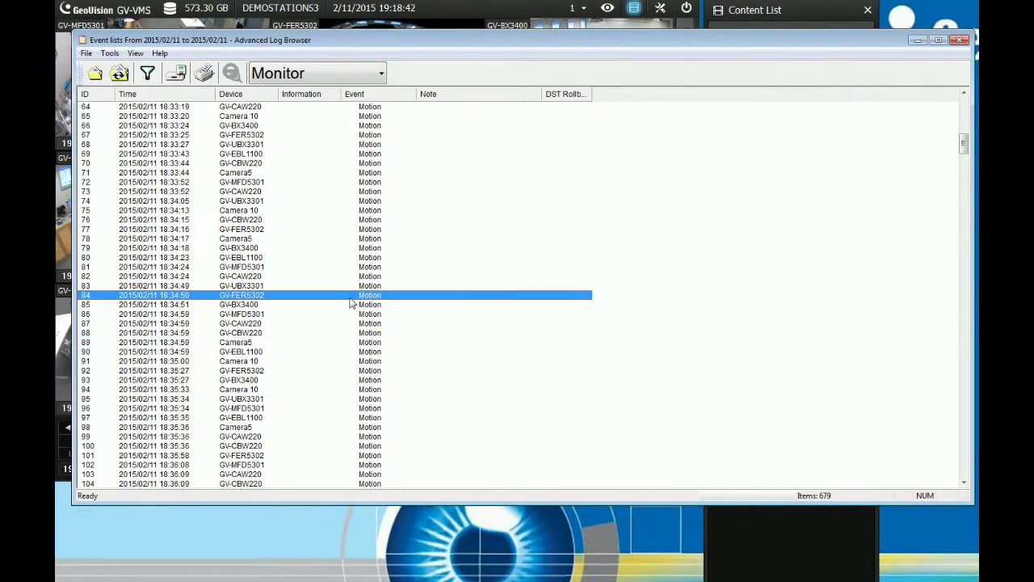
scroll(351, 302, "up", 20)
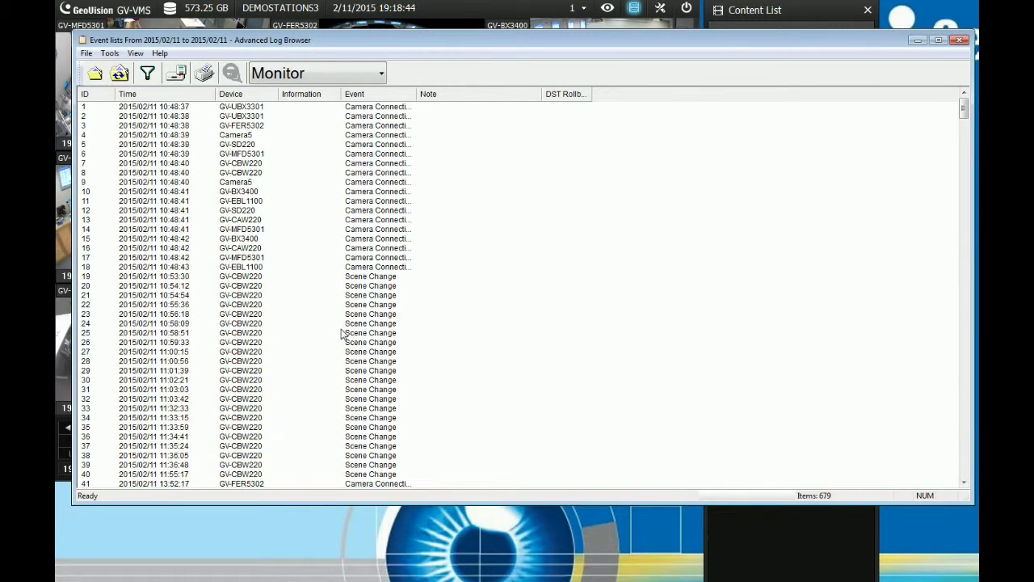
scroll(260, 334, "down", 4)
scroll(260, 334, "down", 19)
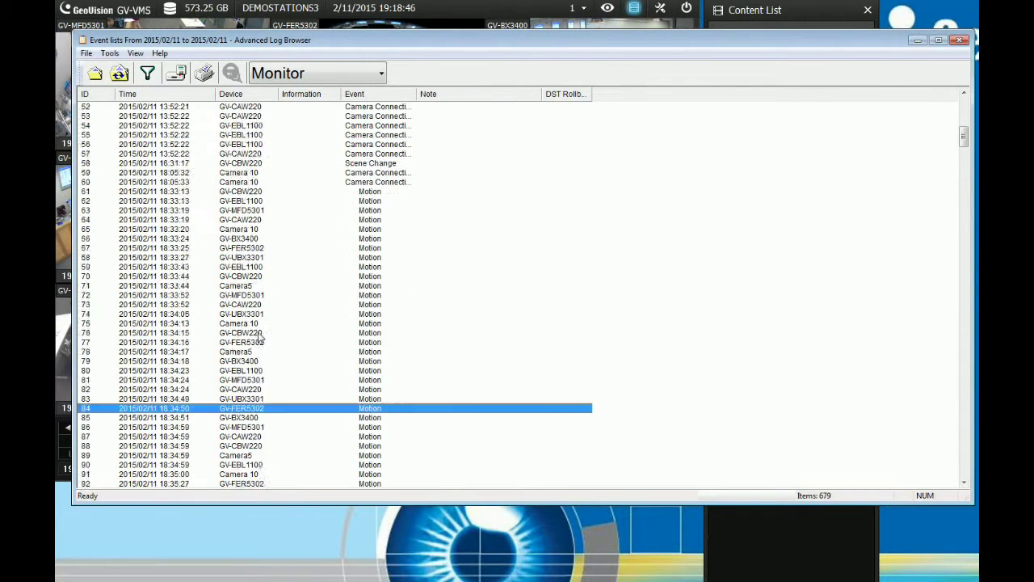
left_click(325, 74)
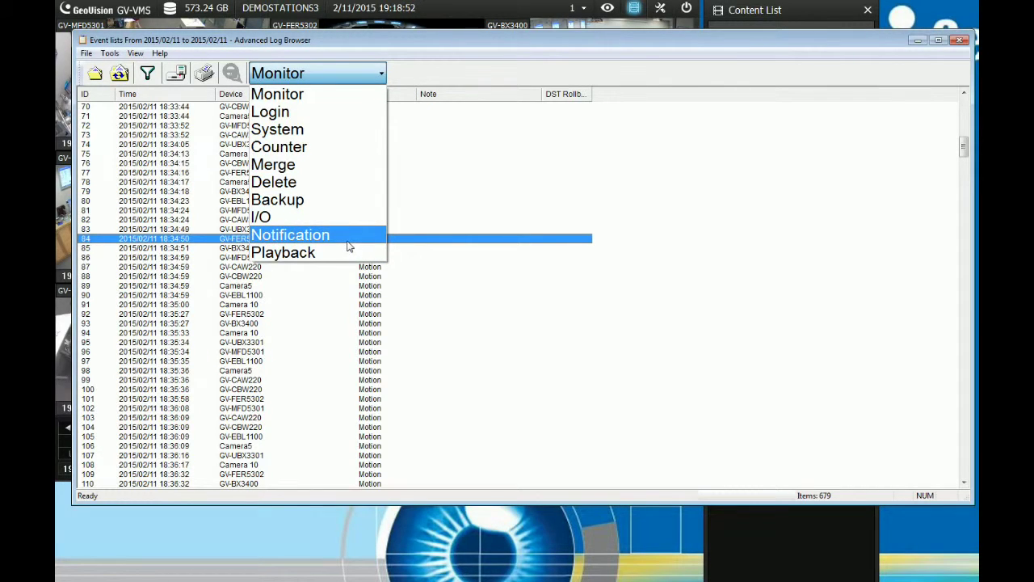
left_click(440, 77)
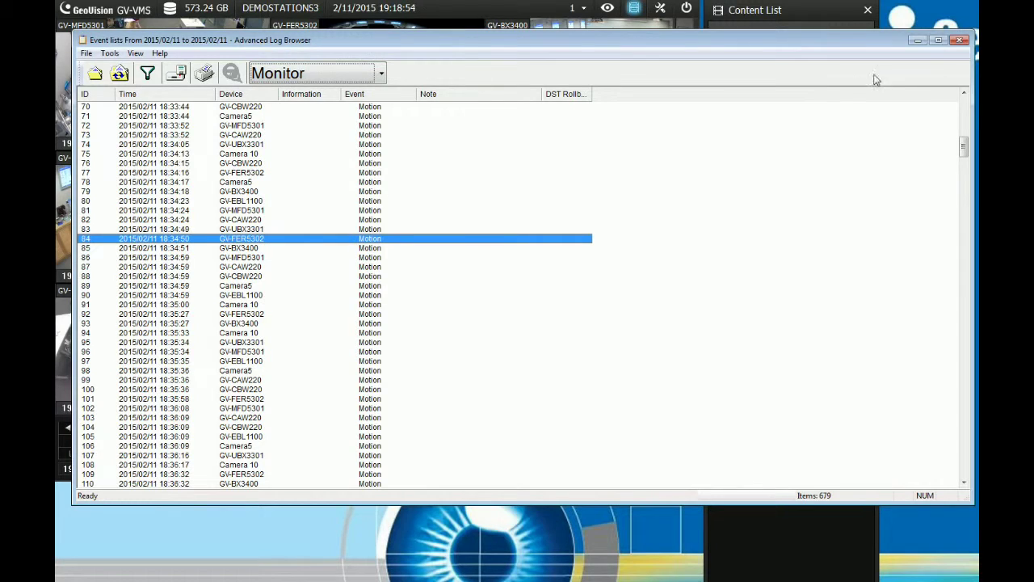
left_click(961, 41)
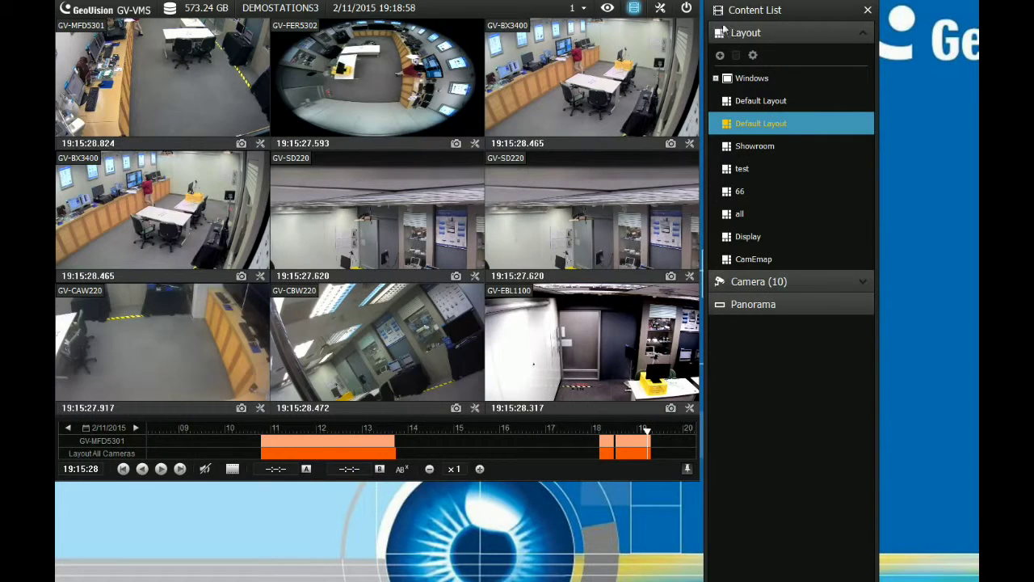
From the Monitor Table, jump playback to the 19:18:58 Camera5 motion event, then close the table
left_click(658, 9)
left_click(634, 31)
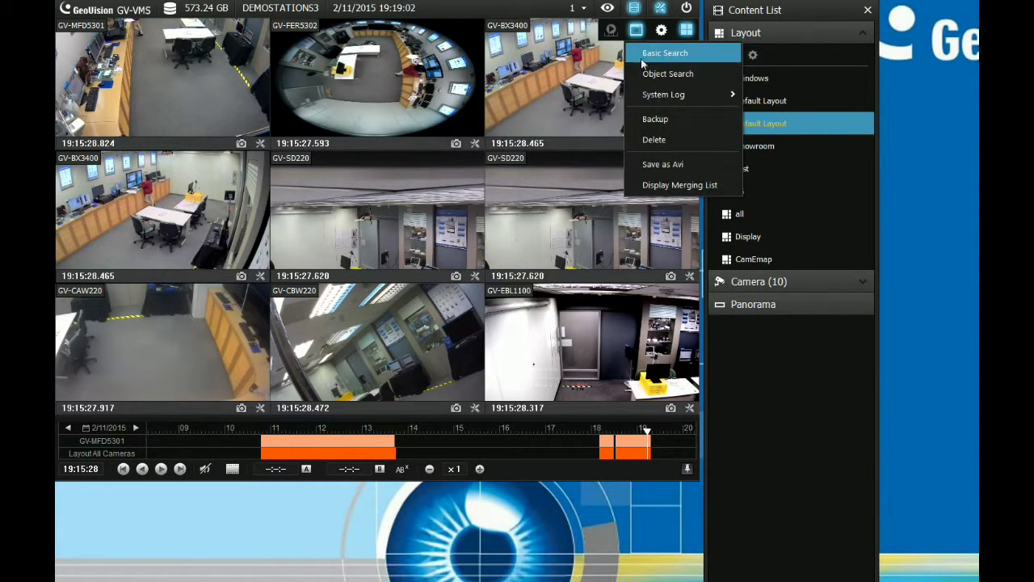
mouse_move(662, 97)
left_click(768, 97)
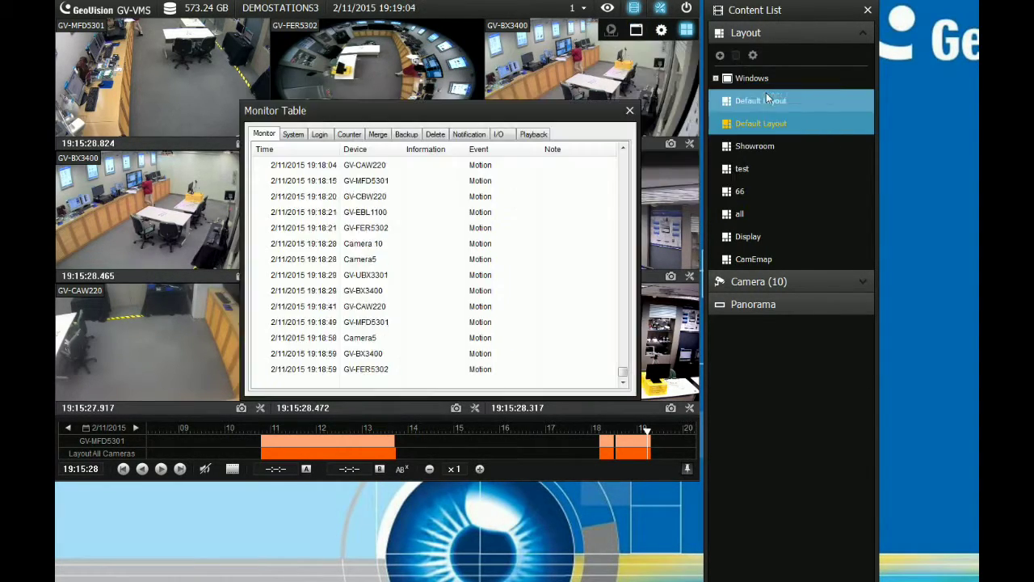
left_click_drag(623, 132, 465, 87)
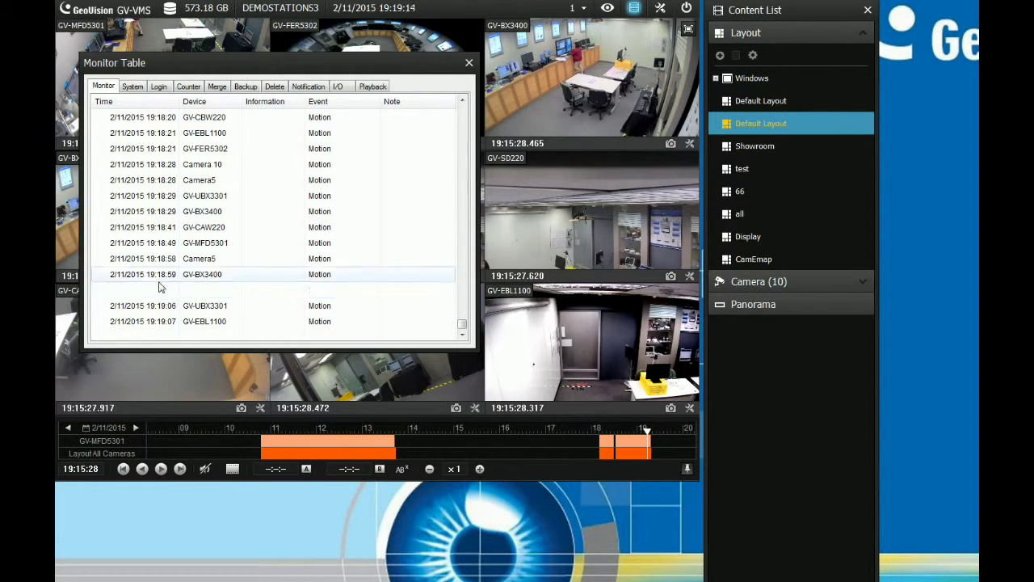
left_click(192, 233)
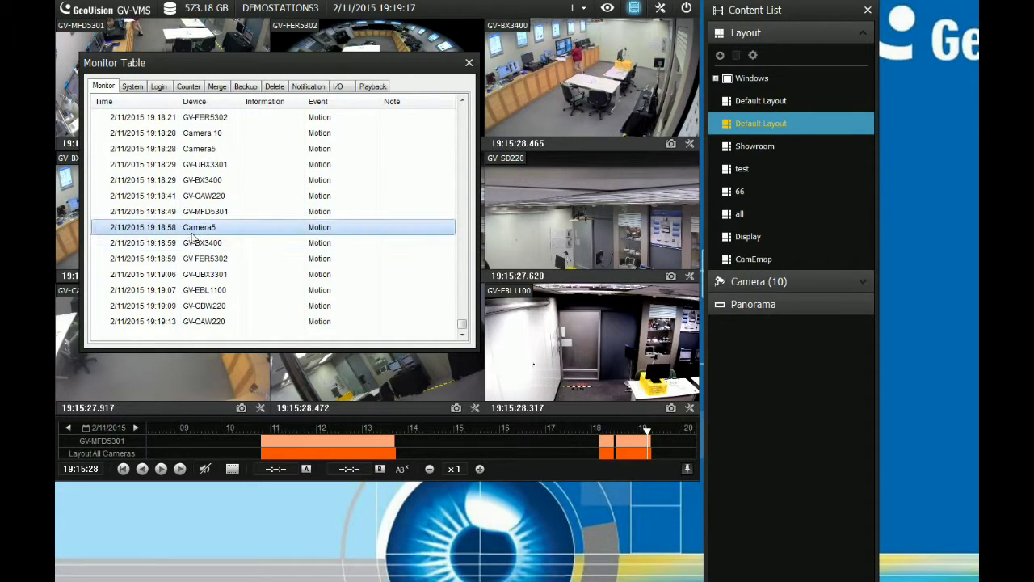
double_click(191, 233)
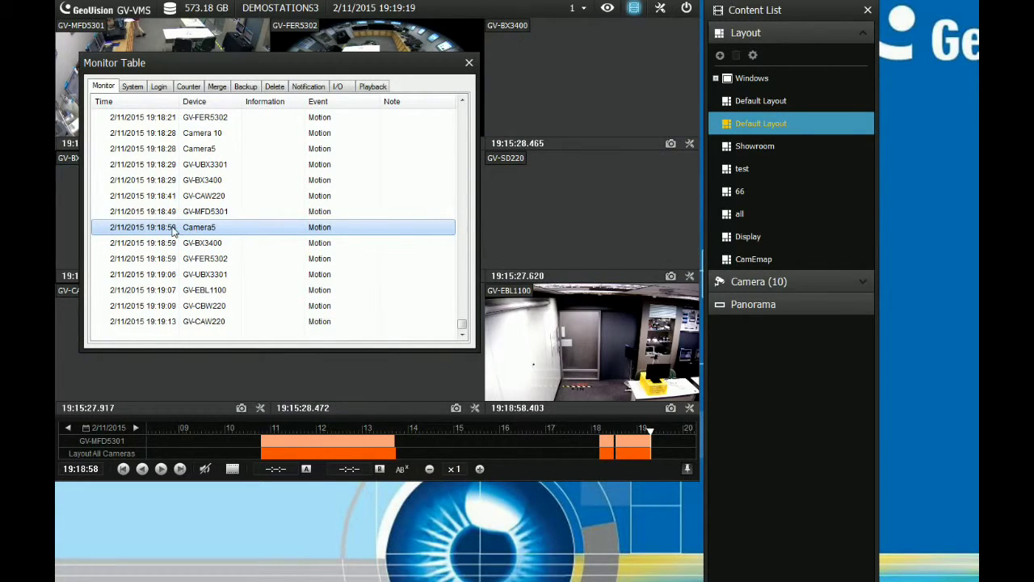
left_click(194, 274)
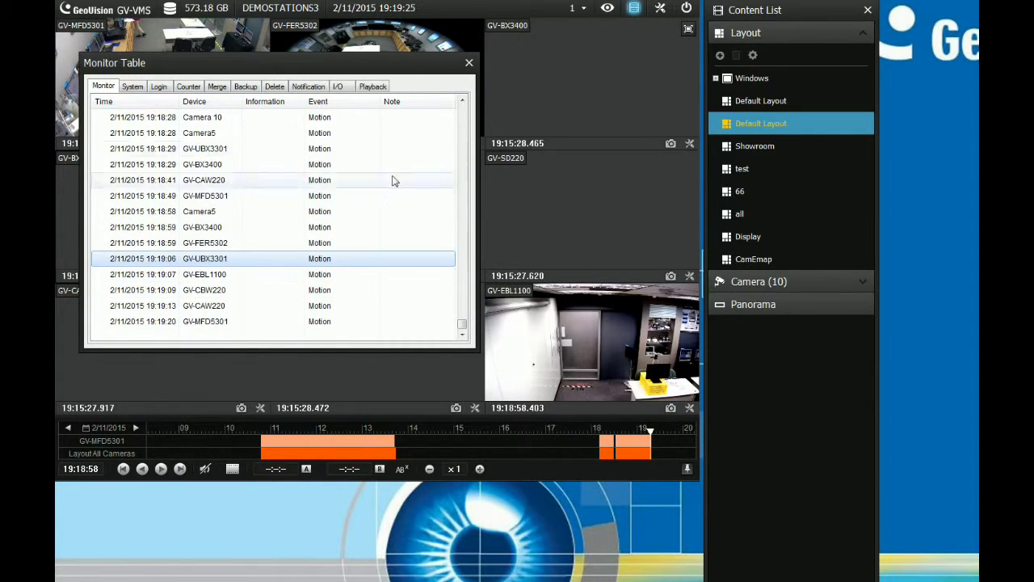
left_click(469, 62)
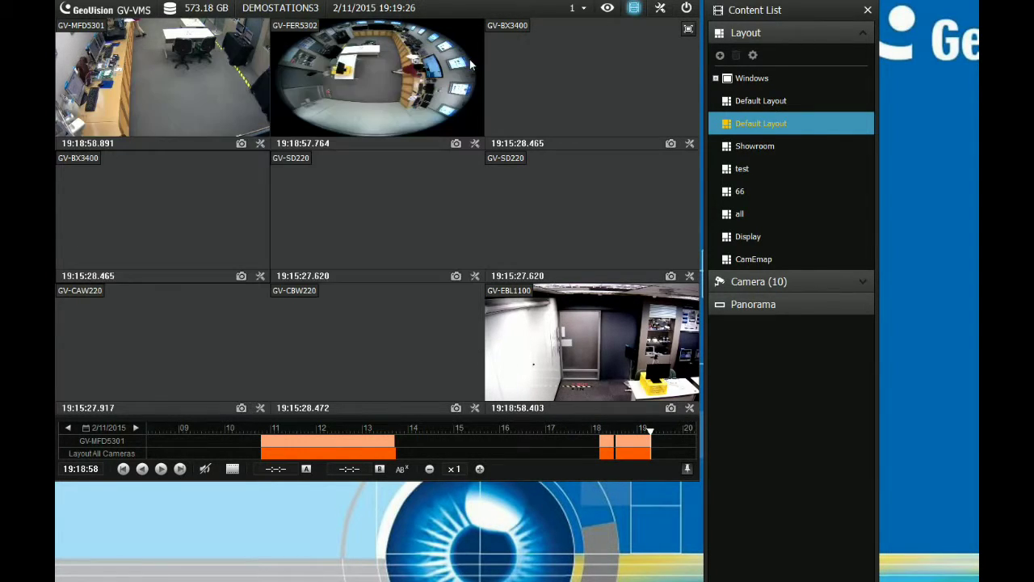
Play the recording onward from 19:18:58
left_click(160, 469)
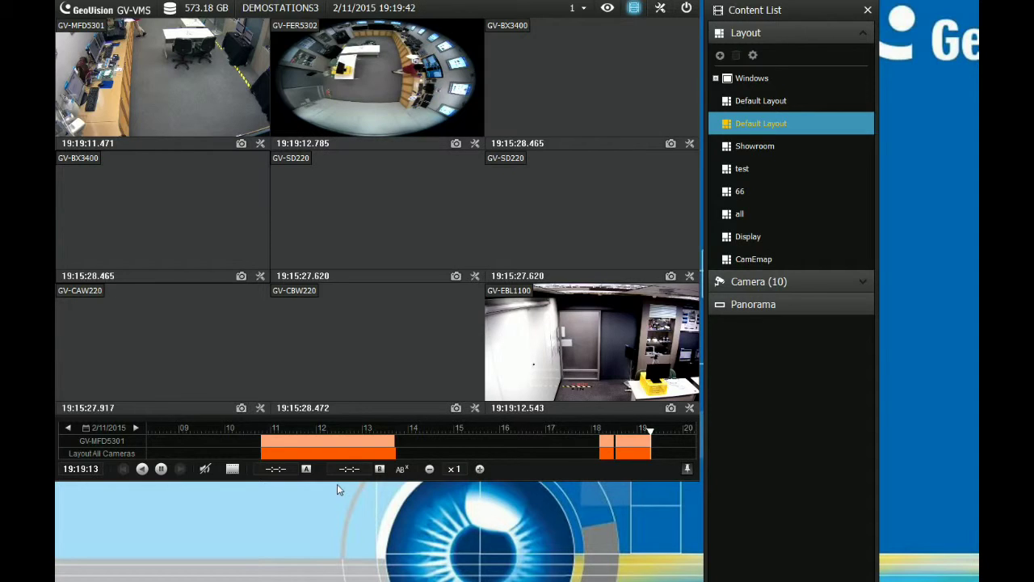
In the Camera Date Viewer, show February 2015 dates 5, 4, 2, 9, 10 and 11, ending on 9
left_click(121, 433)
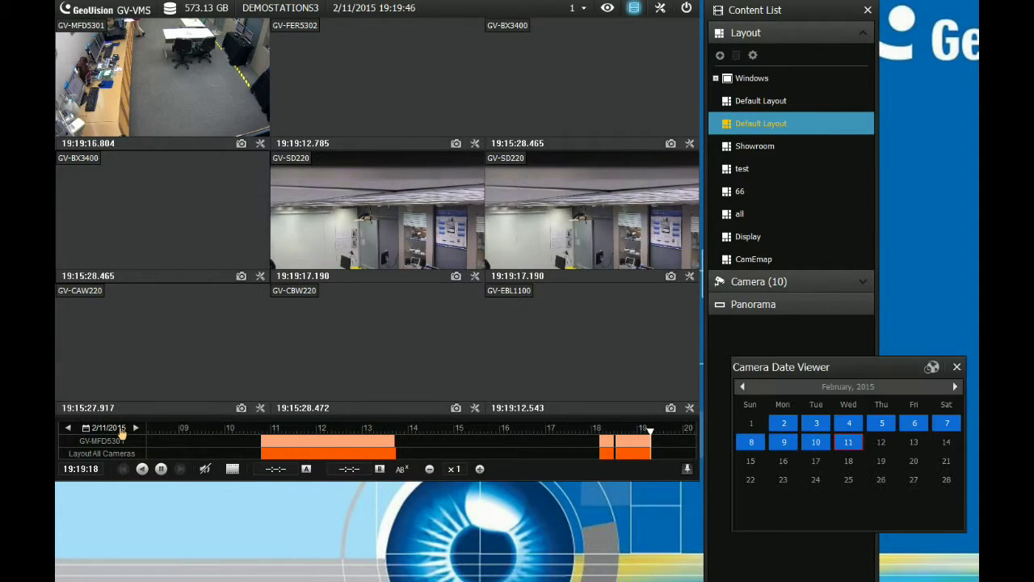
left_click_drag(770, 369, 312, 219)
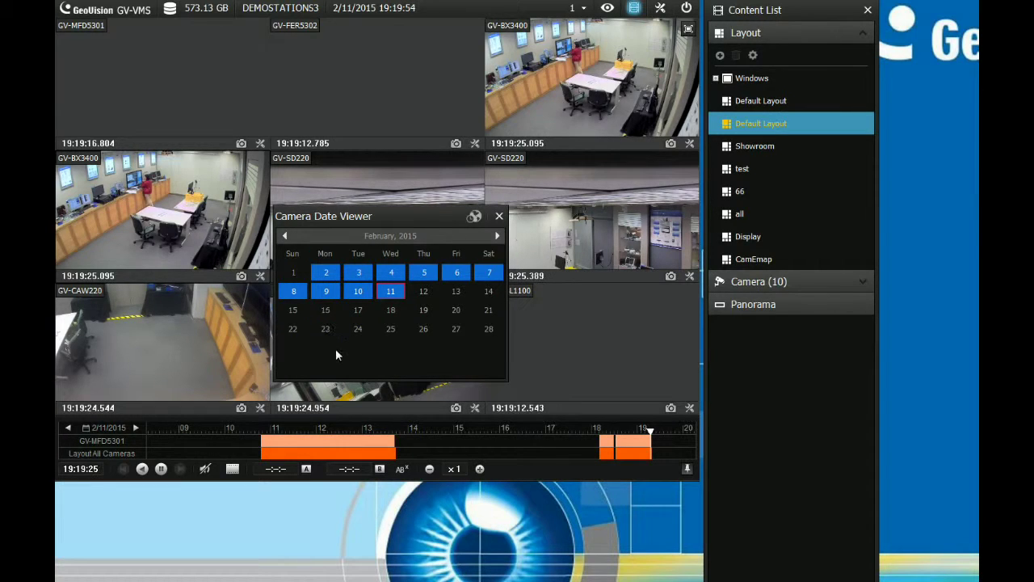
left_click(423, 272)
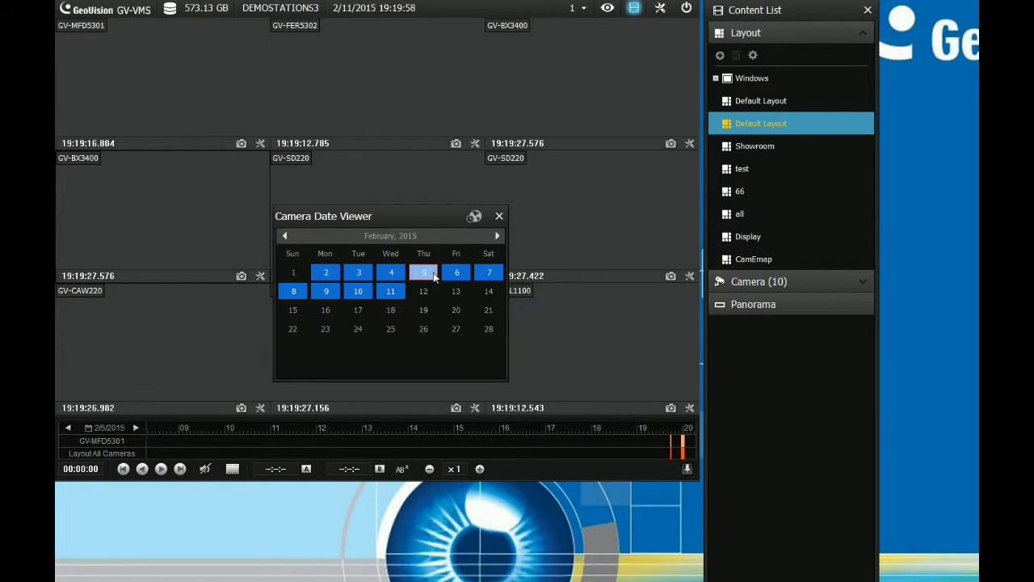
left_click(382, 277)
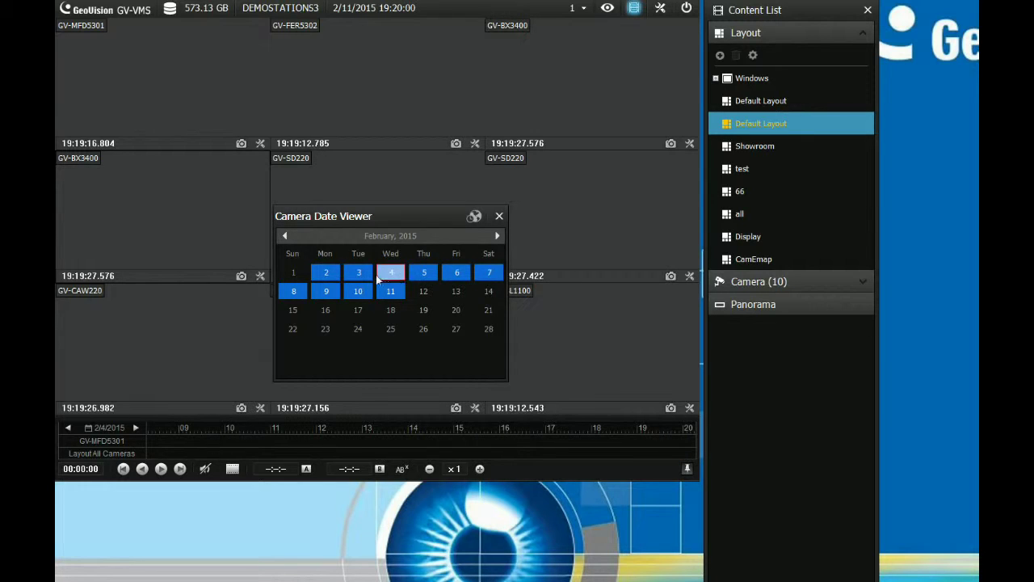
left_click(326, 273)
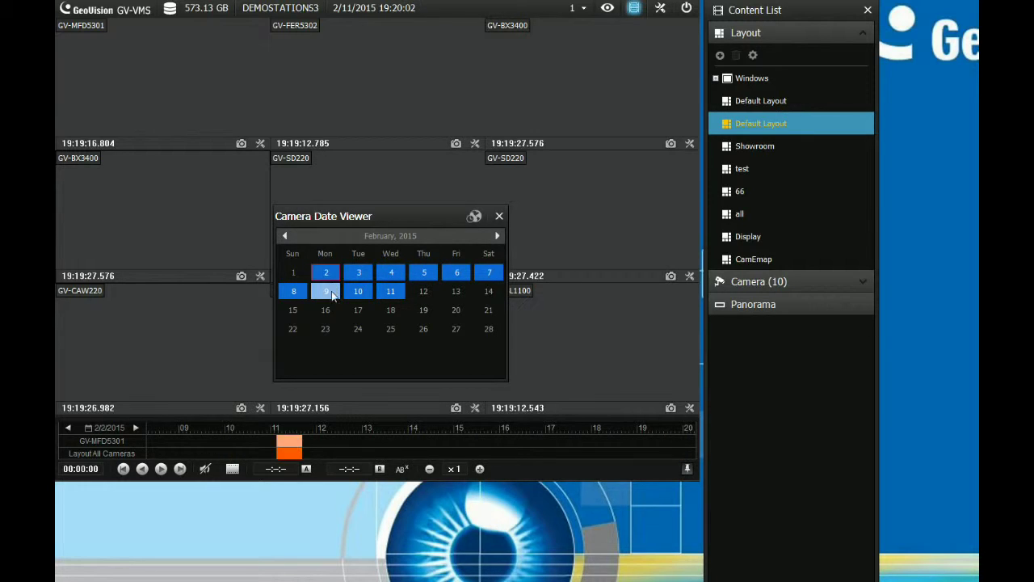
left_click(331, 294)
left_click(361, 292)
left_click(385, 295)
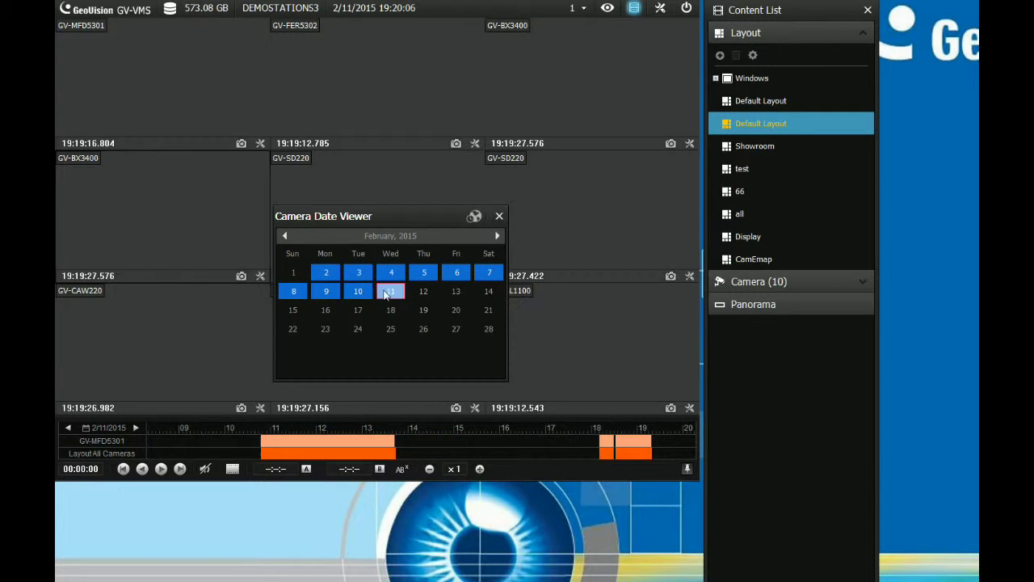
left_click(328, 294)
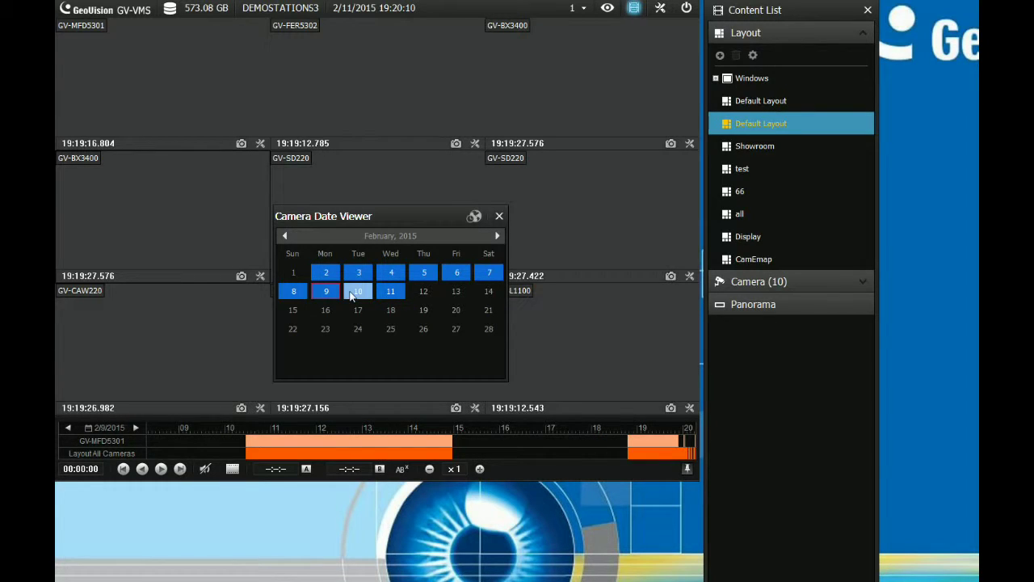